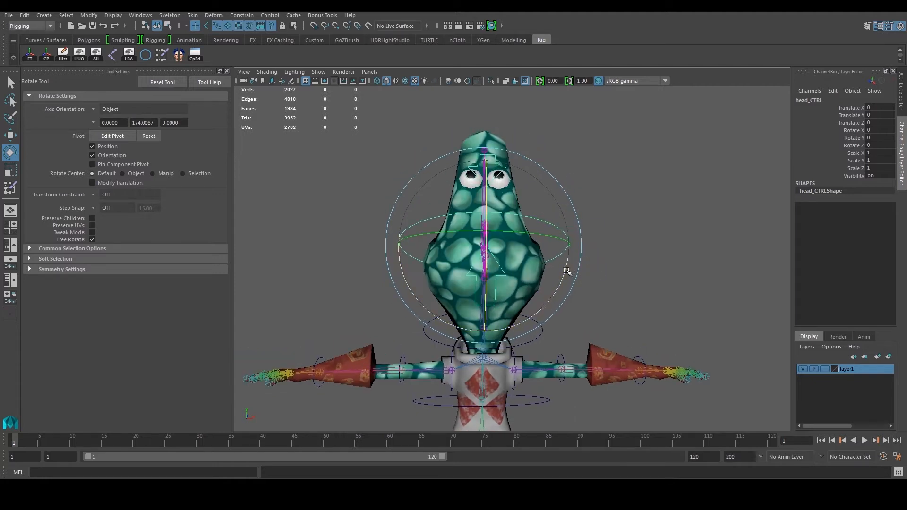
- Undo the head control's rotation and select the neck control instead
key(ctrl+z)
click(616, 285)
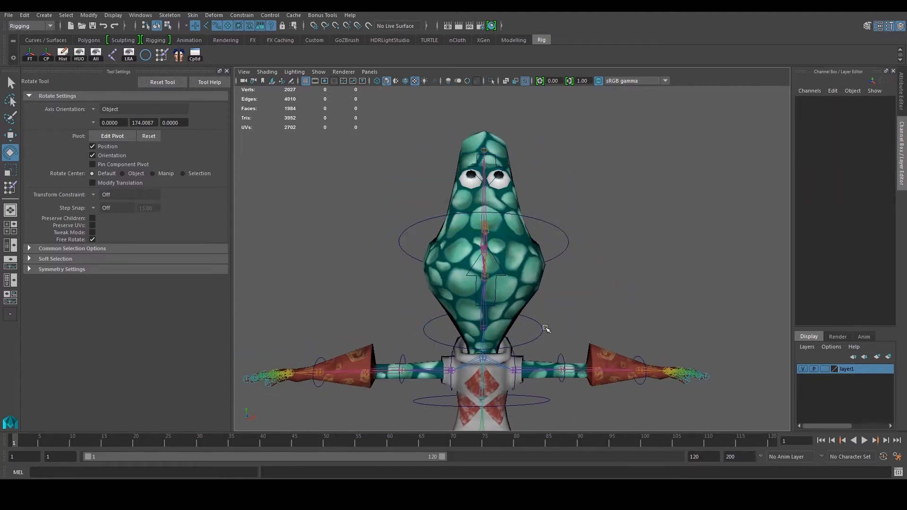
click(545, 328)
- Set the neck control's Rotate Z to 50 and key it at frame 1
drag(415, 288, 451, 297)
double_click(889, 145)
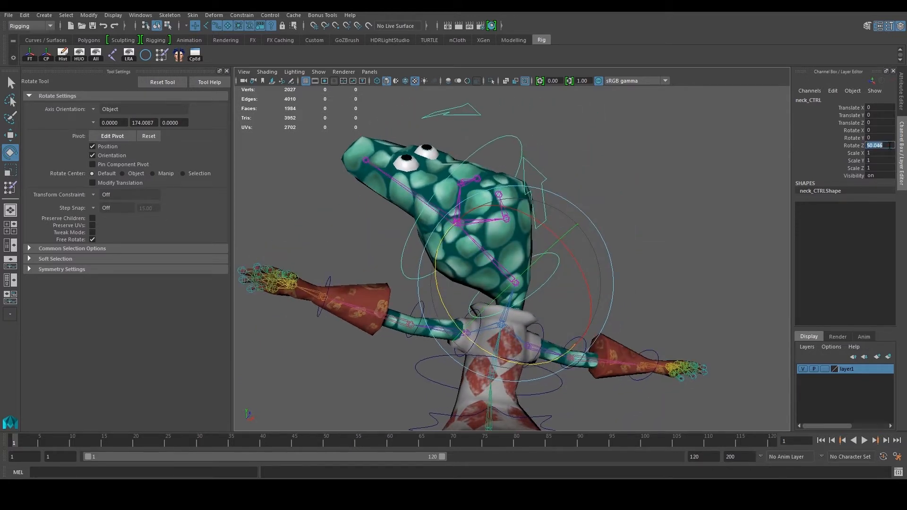
key(Return)
key(s)
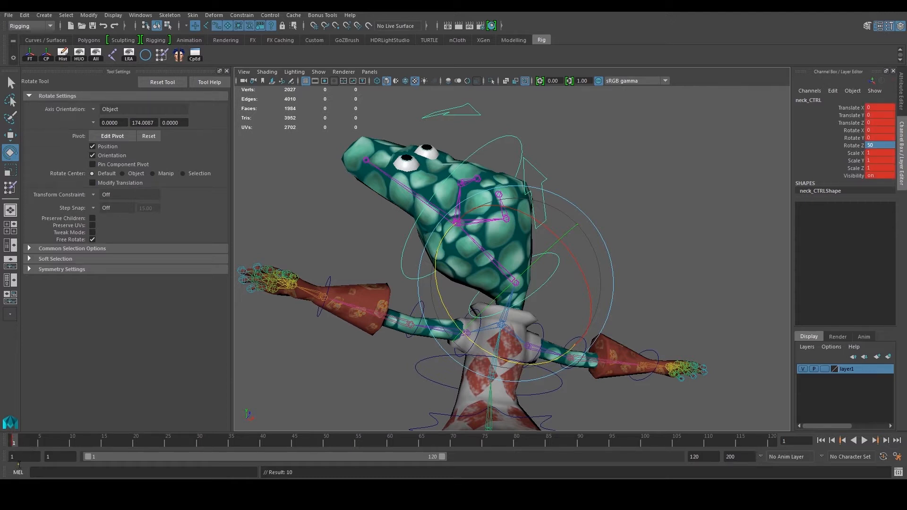
- Go to frame 10 and undo the neck control's last key and rotation edits
drag(25, 443, 73, 443)
alt+drag(499, 230, 434, 272)
key(ctrl+z)
key(ctrl+z)
key(ctrl+z)
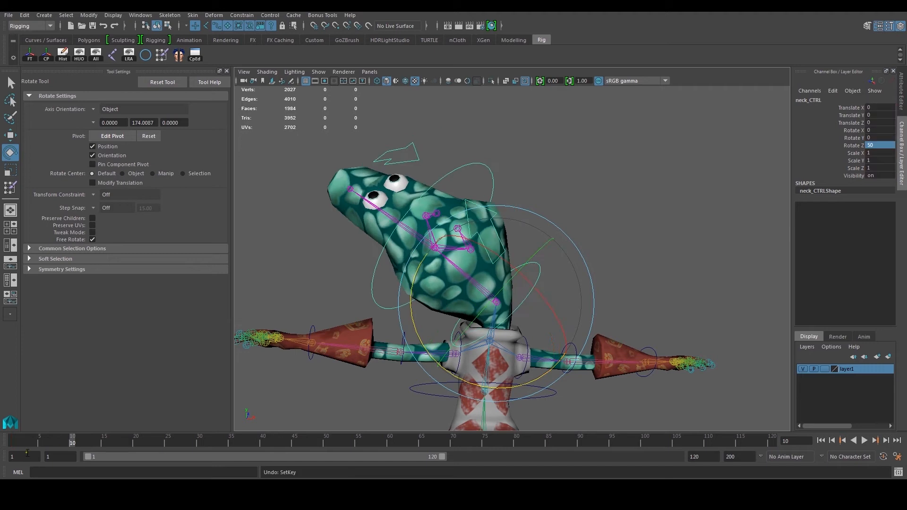
- Set the neck control's Rotate Z to -50 and key it at frame 1
click(883, 147)
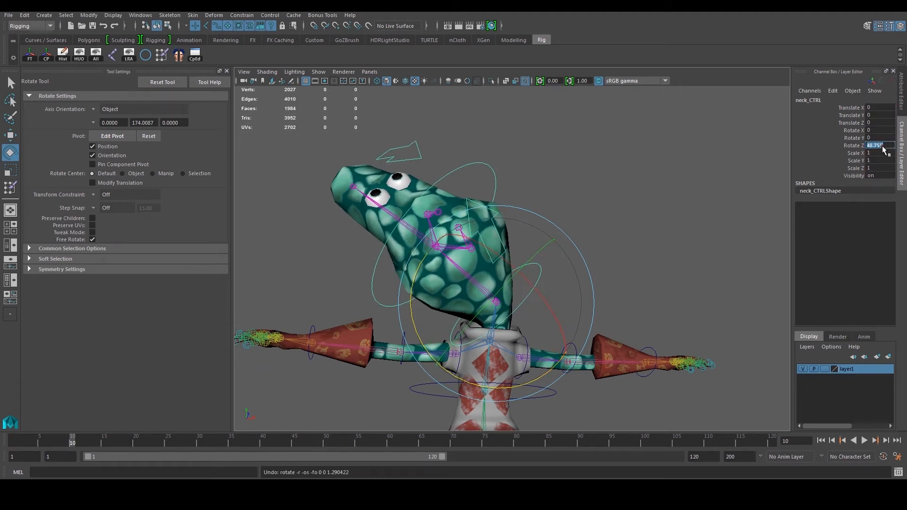
key(Return)
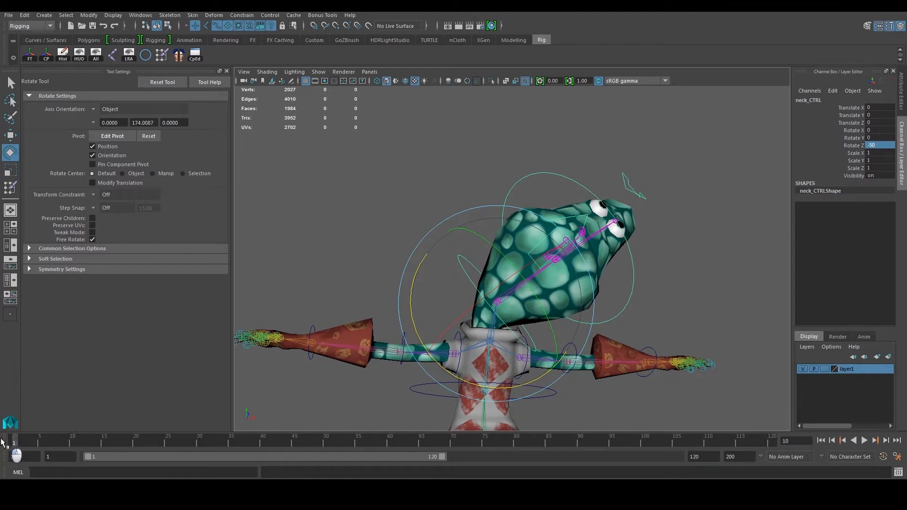
key(s)
- At frame 10, set the neck control's Rotate Z to 0 and key it
click(72, 443)
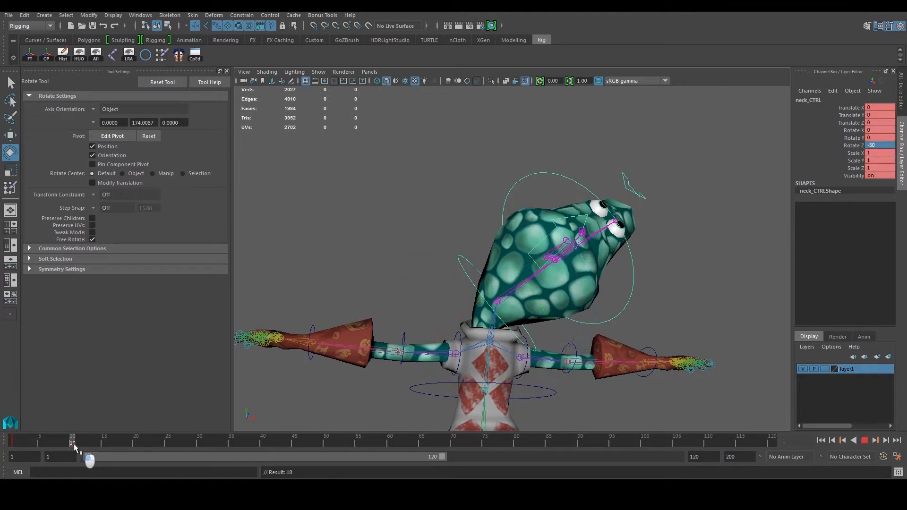
alt+drag(465, 322, 451, 326)
drag(403, 306, 404, 338)
text(0)
key(Return)
key(s)
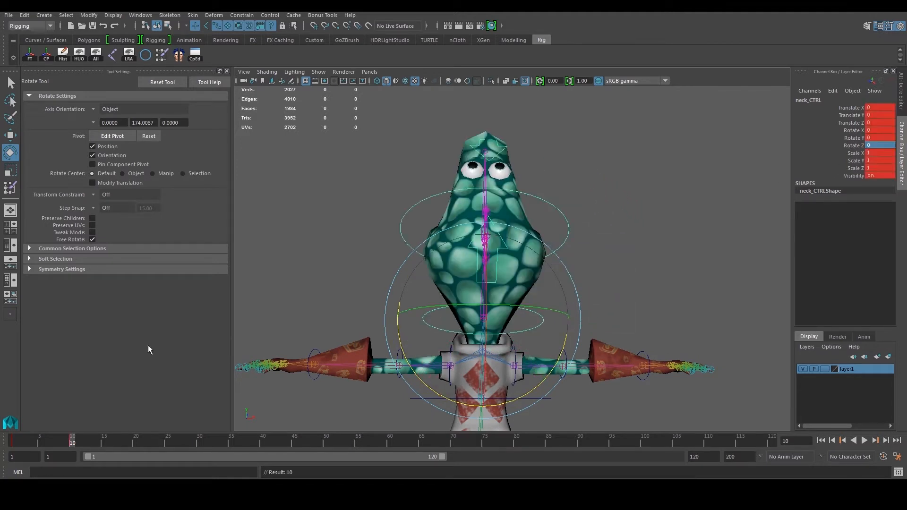
- Return to frame 1, deselect the neck control and examine how the head and neck mesh deforms from several angles
drag(24, 440, 1, 451)
alt+drag(496, 283, 393, 283)
click(633, 221)
alt+drag(614, 226, 483, 262)
alt+drag(524, 215, 480, 265)
alt+middle_drag(513, 283, 517, 233)
alt+drag(516, 233, 647, 226)
alt+right_drag(645, 225, 617, 245)
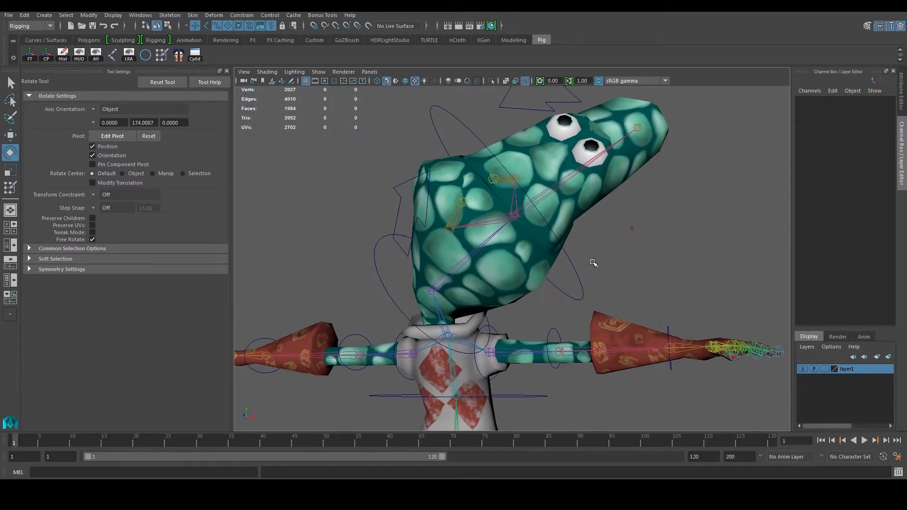
alt+right_drag(524, 288, 548, 290)
alt+drag(540, 288, 565, 259)
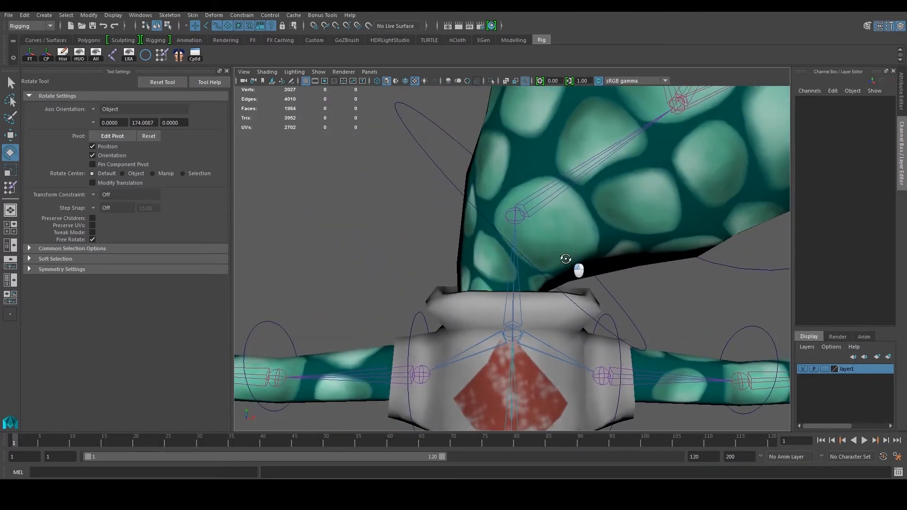
- Select the head mesh, start the Paint Skin Weights tool and choose the neck joint as the influence
click(481, 244)
alt+right_drag(482, 244, 448, 289)
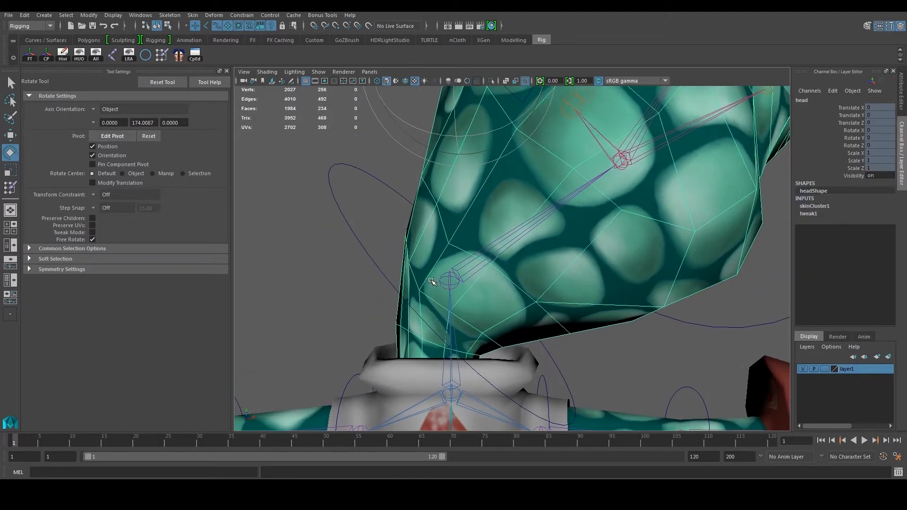
click(179, 59)
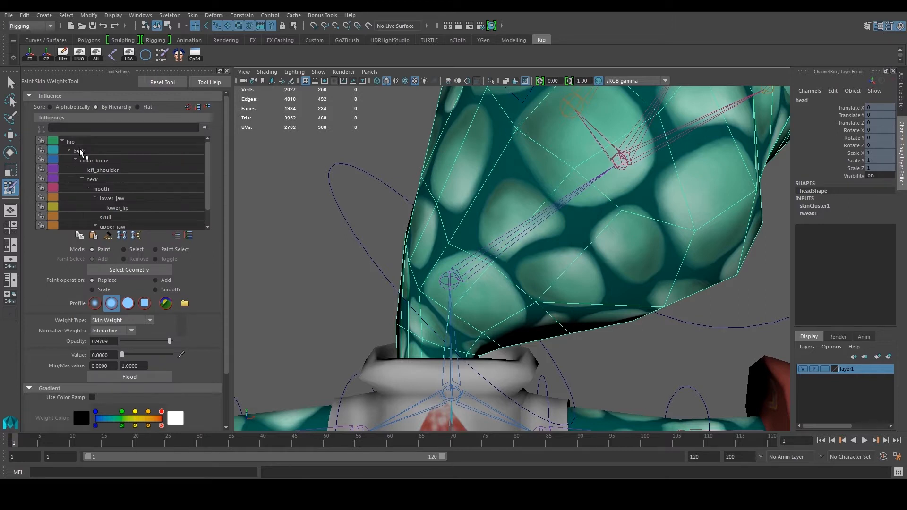
click(100, 180)
- Set the brush opacity to 1 and paint the neck influence off the snout and upper head using Replace at value 0
scroll(488, 227, down, 3)
mouse_move(531, 203)
alt+mouse_down()
mouse_move(545, 231)
mouse_move(569, 224)
mouse_move(536, 218)
mouse_move(551, 300)
mouse_move(504, 305)
mouse_move(492, 264)
mouse_move(517, 194)
alt+mouse_up()
alt+drag(527, 227, 580, 232)
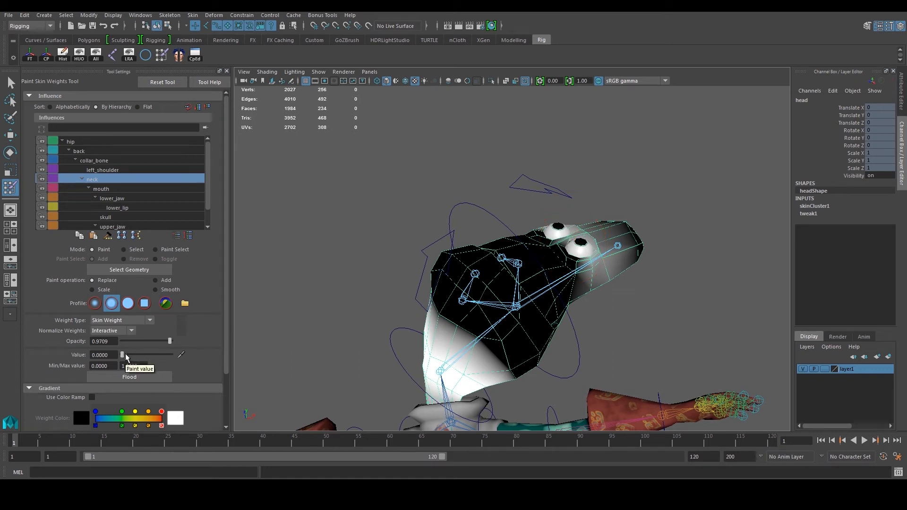
drag(169, 341, 196, 342)
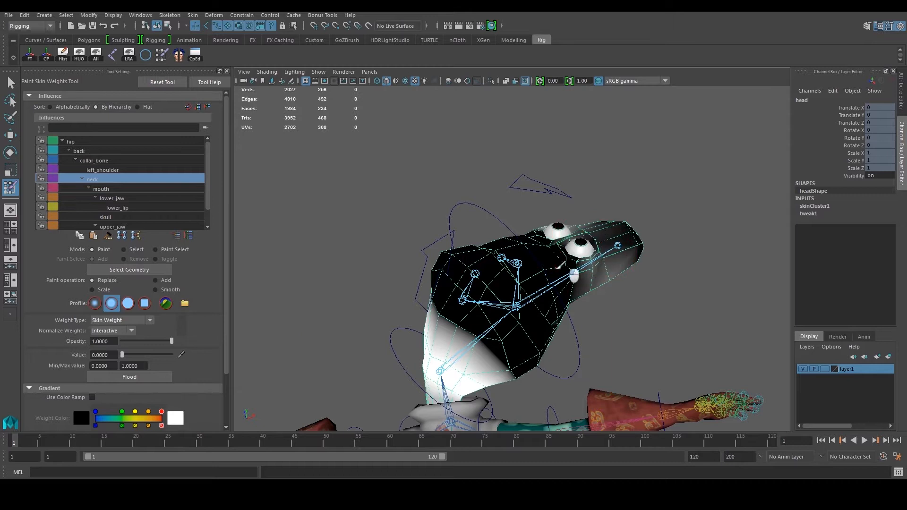
drag(560, 266, 609, 265)
mouse_move(623, 277)
alt+mouse_down()
mouse_move(550, 263)
mouse_move(583, 228)
mouse_move(428, 270)
alt+mouse_up()
mouse_move(427, 270)
mouse_down()
mouse_move(436, 272)
mouse_move(401, 302)
mouse_up()
mouse_move(531, 230)
mouse_down()
mouse_move(537, 249)
mouse_move(589, 279)
mouse_move(579, 265)
mouse_move(584, 246)
mouse_move(551, 266)
mouse_move(518, 227)
mouse_move(575, 280)
mouse_move(630, 221)
mouse_move(551, 257)
mouse_up()
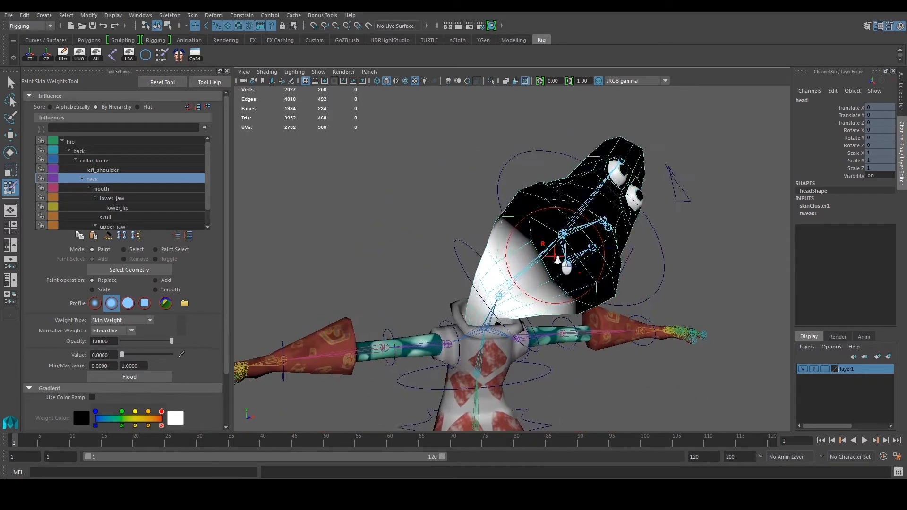
- Resize the brush, switch the paint operation to Smooth and blend the neck weights along the border between the neck and the head
alt+right_drag(550, 257, 630, 325)
mouse_move(630, 325)
alt+mouse_down()
mouse_move(614, 296)
mouse_move(540, 259)
mouse_move(550, 292)
mouse_move(409, 315)
mouse_move(543, 314)
mouse_move(546, 324)
mouse_move(528, 287)
mouse_move(461, 302)
mouse_move(539, 265)
alt+mouse_up()
key(b)
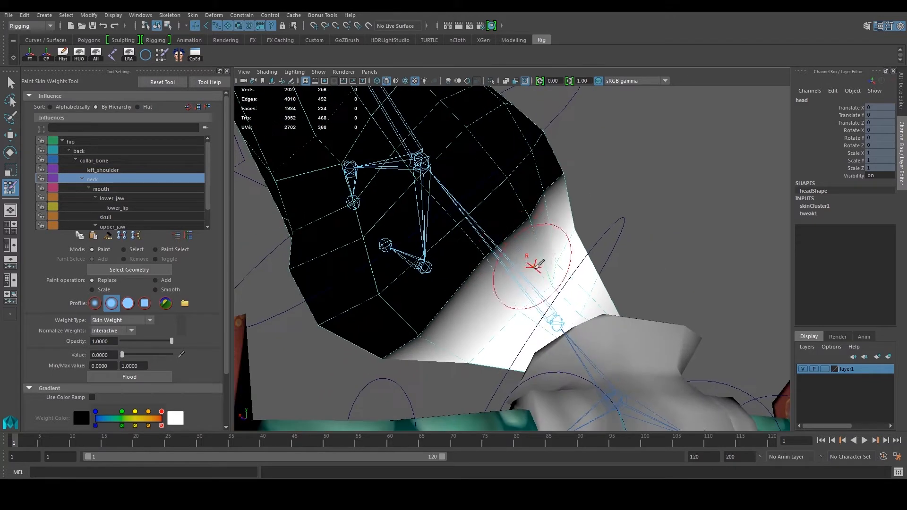
click(155, 290)
mouse_move(373, 332)
mouse_down()
mouse_move(454, 325)
mouse_move(476, 302)
mouse_up()
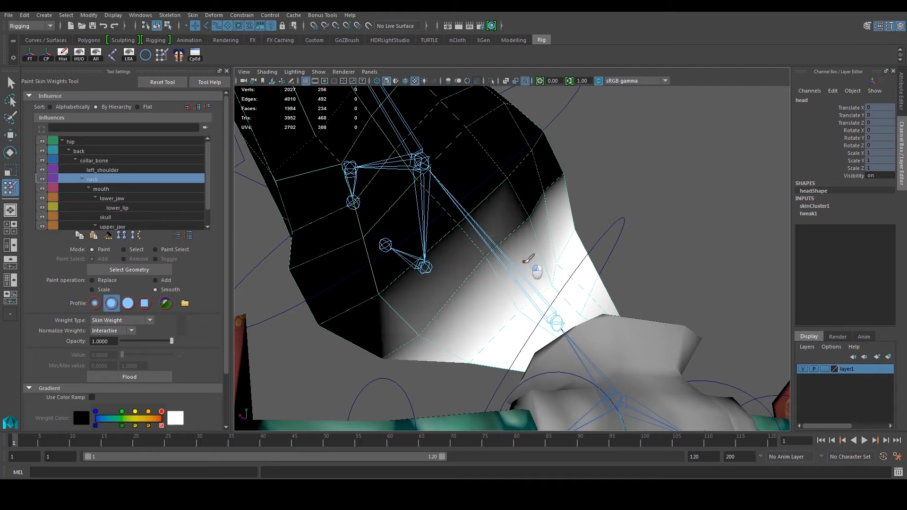
mouse_move(533, 237)
alt+mouse_down()
mouse_move(547, 193)
mouse_move(563, 196)
mouse_move(543, 213)
mouse_move(539, 233)
alt+mouse_up()
mouse_move(581, 261)
alt+mouse_down()
mouse_move(560, 252)
mouse_move(577, 286)
mouse_move(562, 324)
mouse_move(551, 283)
mouse_move(583, 274)
mouse_move(543, 266)
mouse_move(405, 290)
mouse_move(362, 307)
mouse_move(577, 282)
mouse_move(580, 273)
alt+mouse_up()
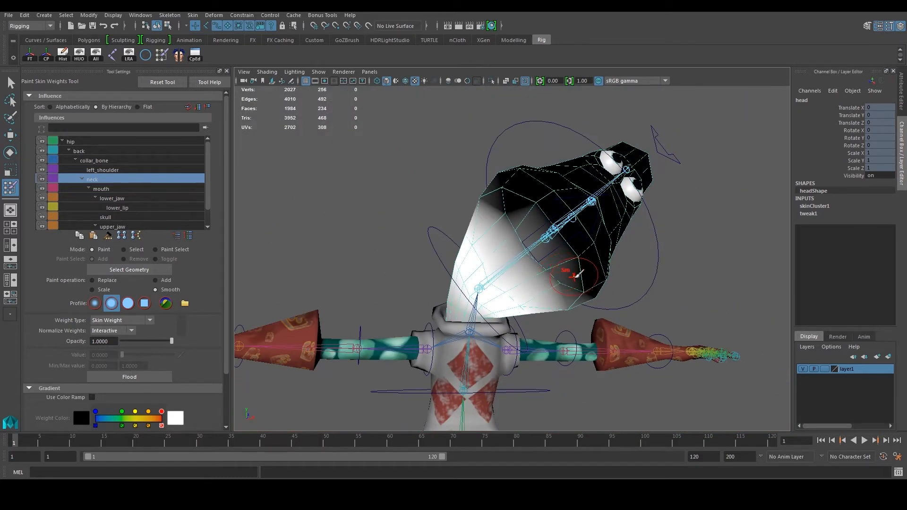
- At frame 10, select the neck control and remove the keys from all its channels, Translate X through Visibility
scroll(576, 272, down, 2)
drag(42, 444, 75, 452)
key(w)
scroll(568, 295, up, 3)
alt+drag(598, 265, 574, 274)
click(569, 302)
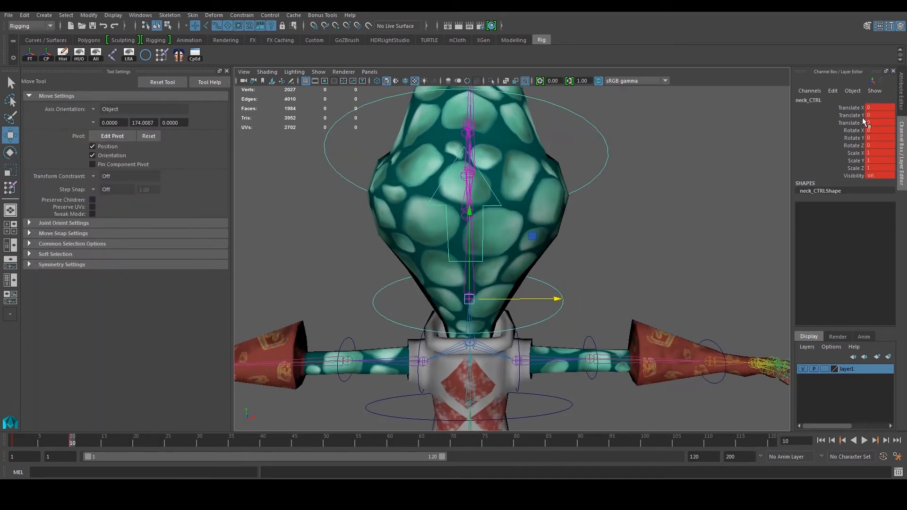
click(719, 233)
click(563, 301)
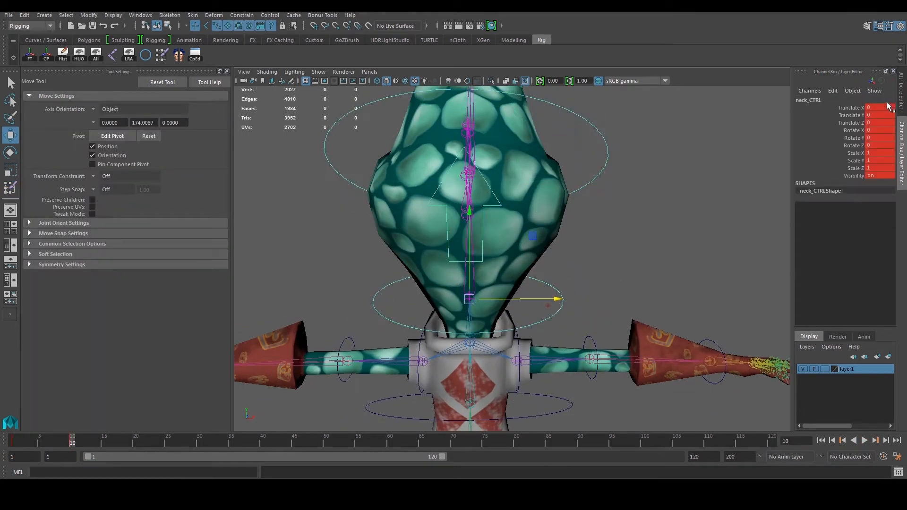
click(850, 107)
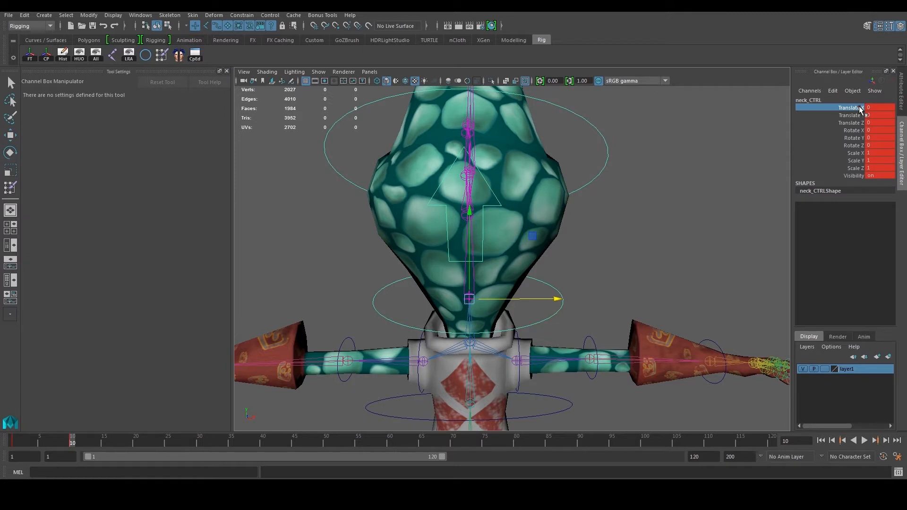
shift+click(853, 175)
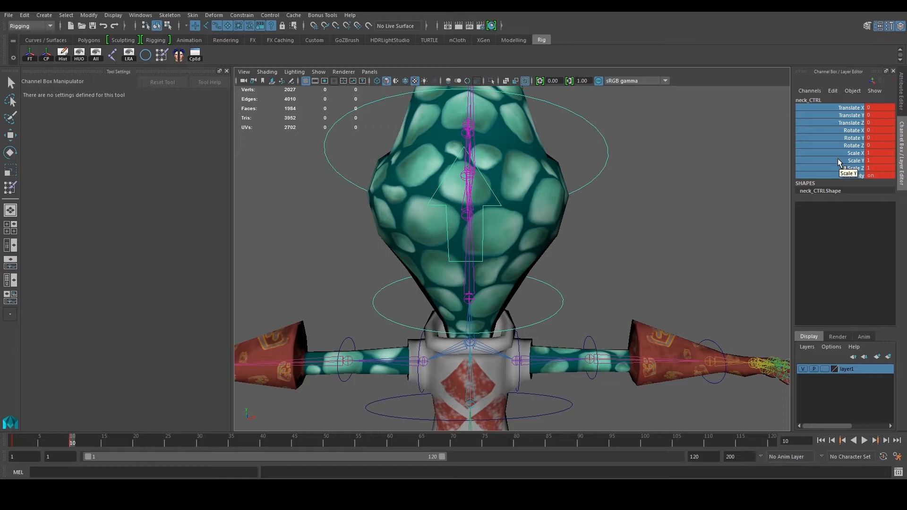
right_click(838, 162)
right_drag(838, 158, 837, 334)
- Try rotating the neck control about its X axis with the Rotate tool, and undo the rotation
click(630, 254)
drag(557, 286, 512, 286)
scroll(596, 286, down, 2)
key(e)
drag(422, 248, 440, 357)
scroll(556, 282, up, 3)
key(ctrl+z)
key(ctrl+z)
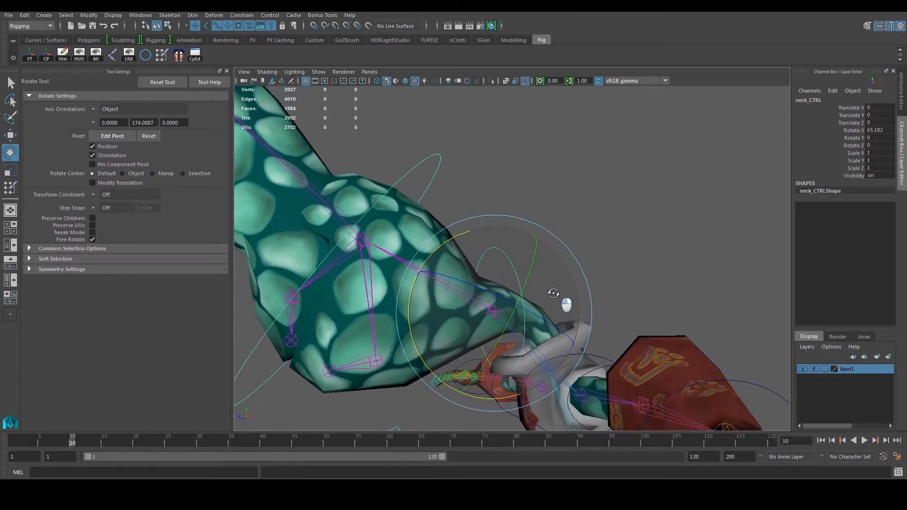
- Key the neck control's neutral pose at frame 1
drag(112, 437, 13, 440)
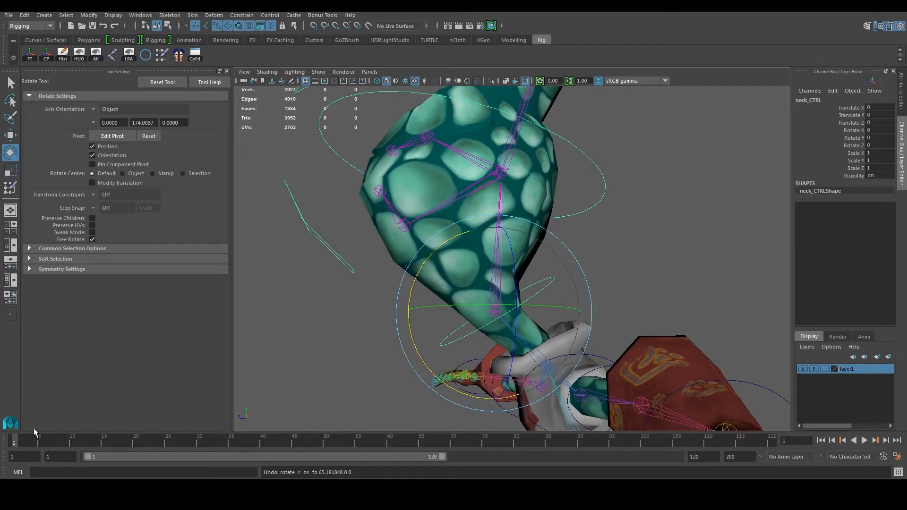
key(s)
- Rotate the neck control at frame 1 and set its Rotate X to 60
drag(413, 294, 417, 399)
double_click(879, 131)
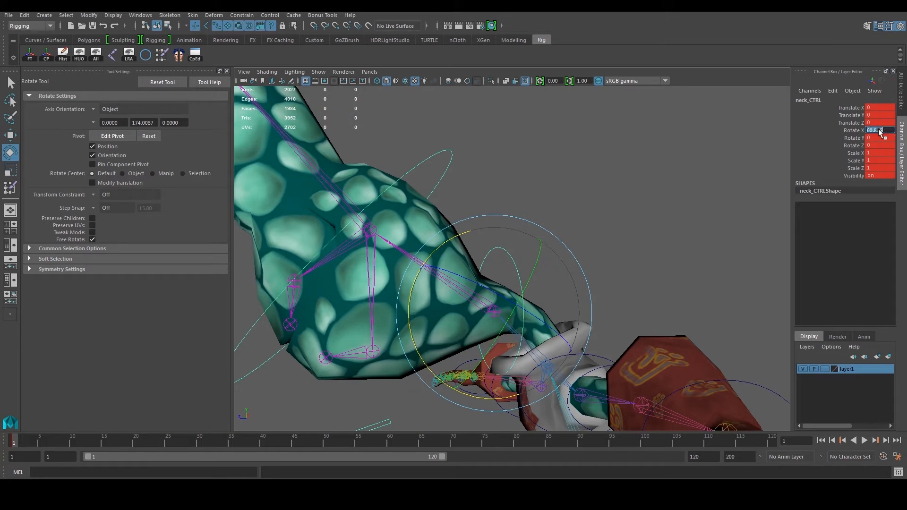
text(60)
key(Return)
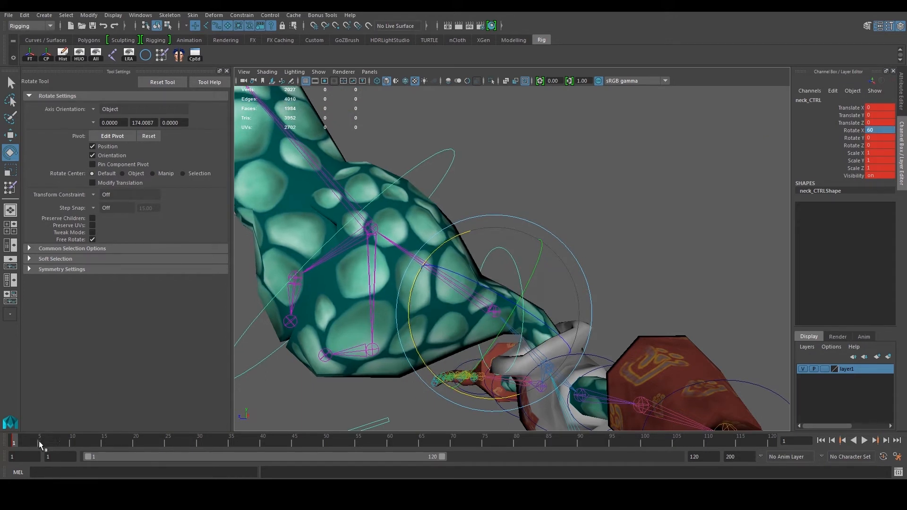
- Set the neck control's Rotate X to 60 at frame 10 and move on to frame 20 without keying it
drag(40, 444, 58, 446)
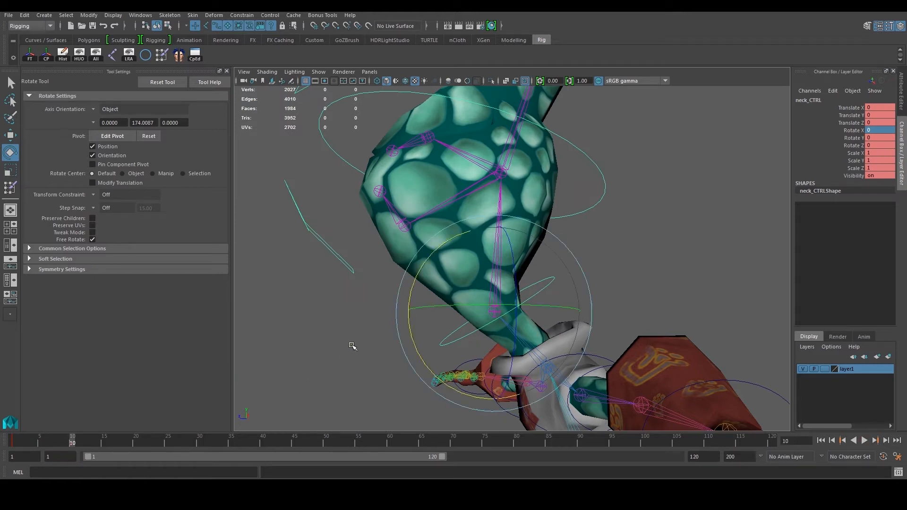
drag(416, 335, 451, 422)
double_click(881, 130)
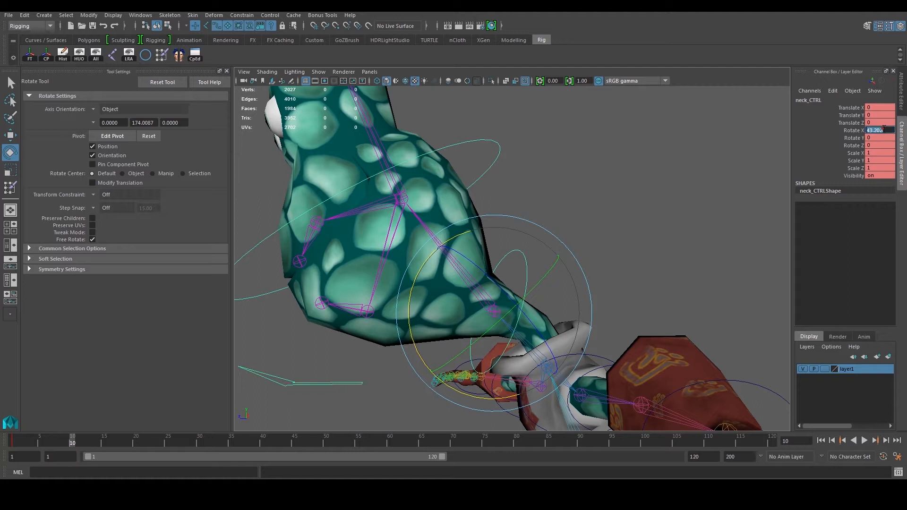
text(60)
click(136, 444)
- Return to frame 10, set the neck control's Rotate X to 60 and key it
click(81, 447)
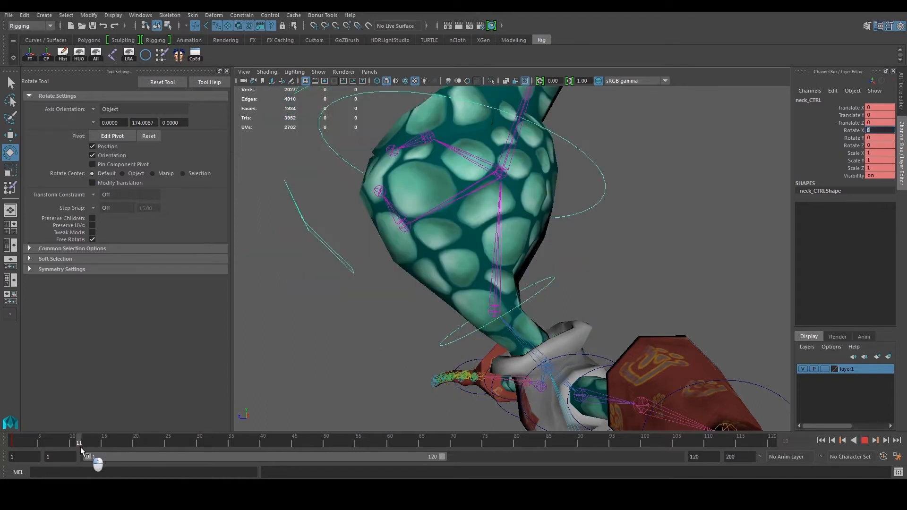
drag(410, 333, 419, 384)
double_click(877, 130)
text(60)
key(Return)
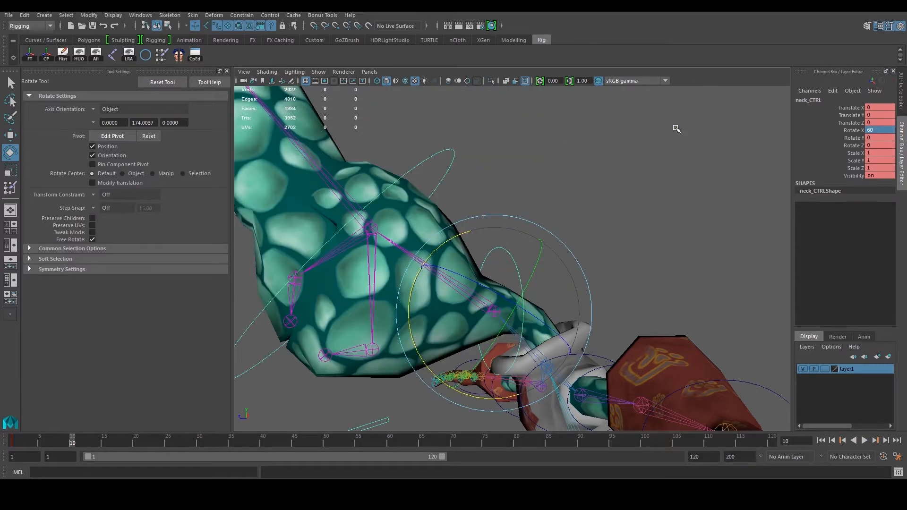
key(s)
- At frame 20, set the neck control's Rotate X to -30 and key it
click(135, 442)
drag(448, 242, 609, 258)
double_click(880, 130)
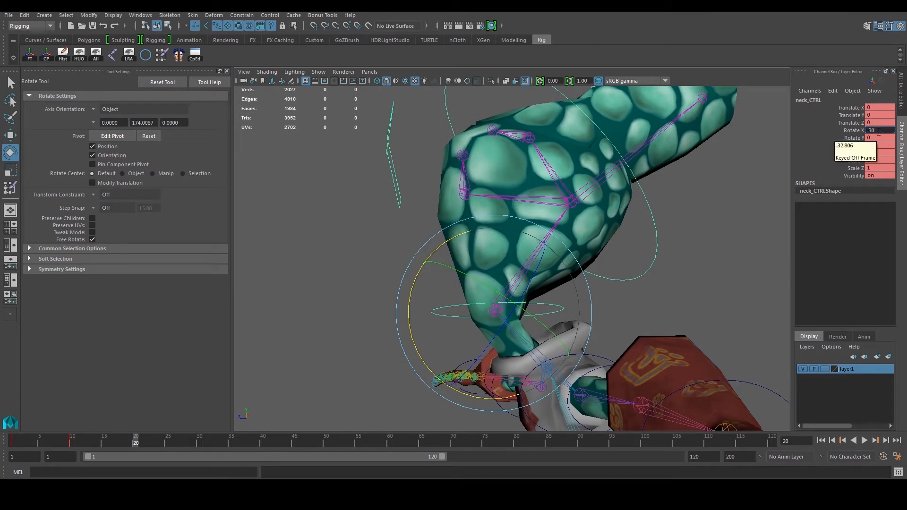
key(Return)
alt+drag(528, 189, 558, 264)
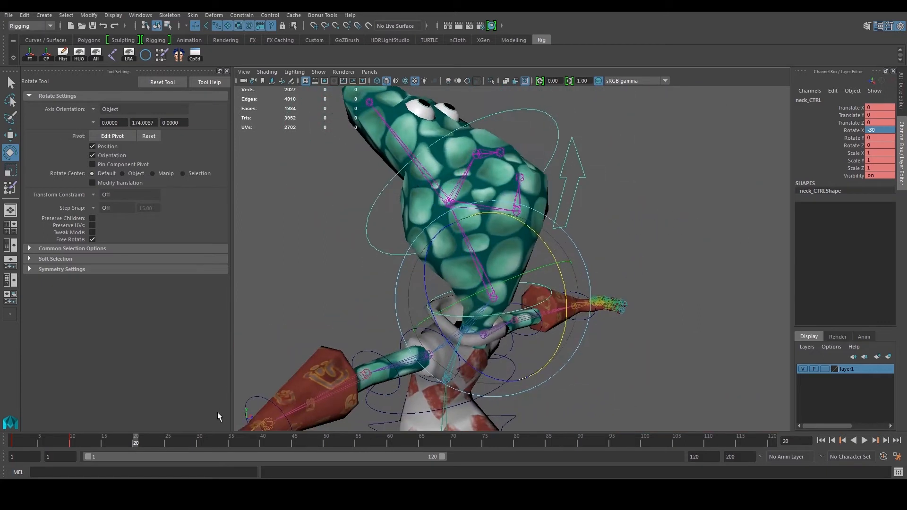
key(s)
- Select the head mesh, move to frame 10 and open Paint Skin Weights on the neck joint's influence
click(639, 274)
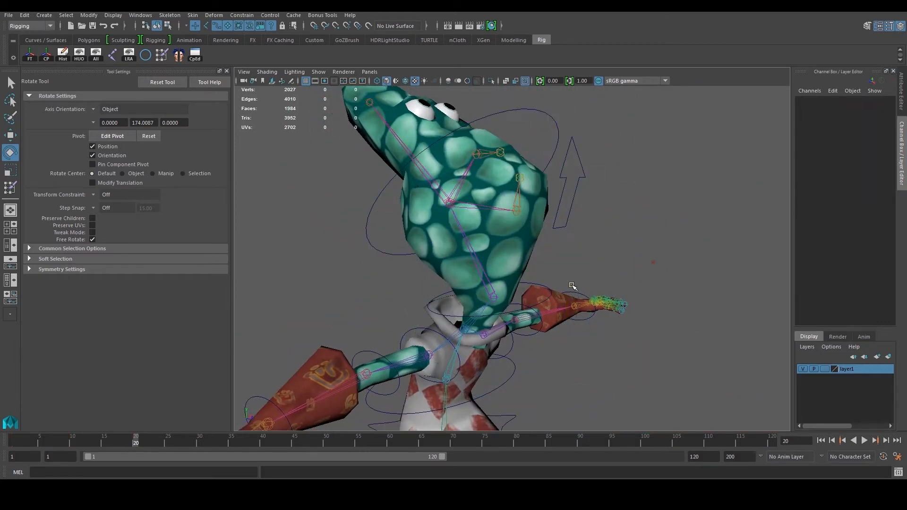
click(510, 277)
alt+drag(556, 298, 465, 262)
alt+right_drag(466, 262, 497, 269)
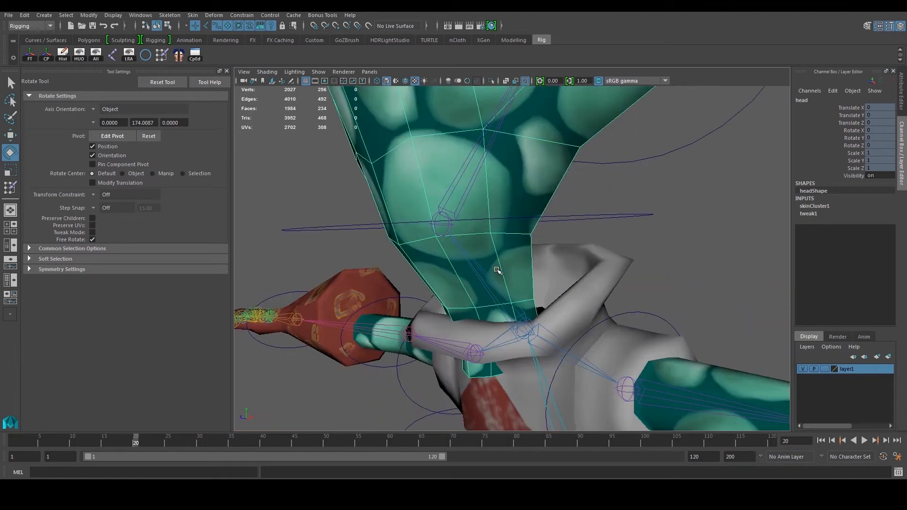
alt+drag(497, 270, 531, 282)
mouse_move(80, 441)
mouse_down()
mouse_move(44, 442)
mouse_move(127, 443)
mouse_move(71, 447)
mouse_up()
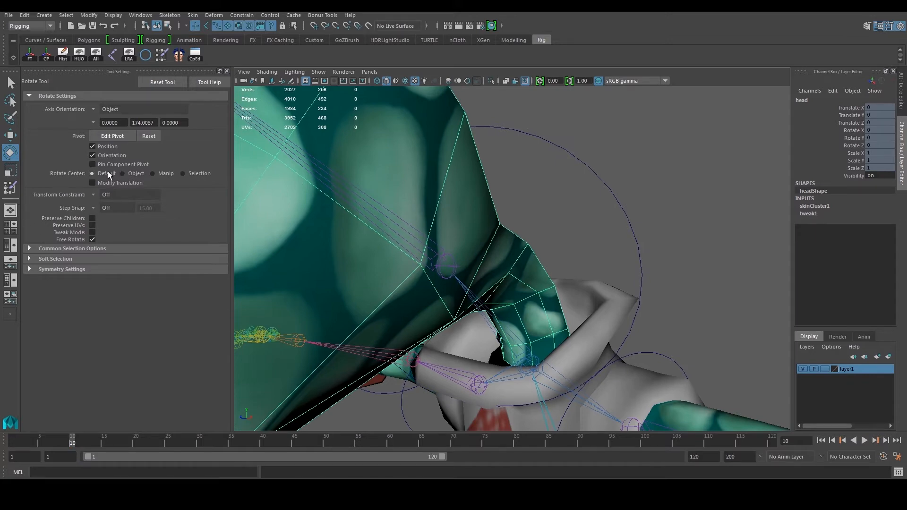
click(15, 189)
alt+drag(518, 192, 714, 193)
scroll(496, 253, up, 2)
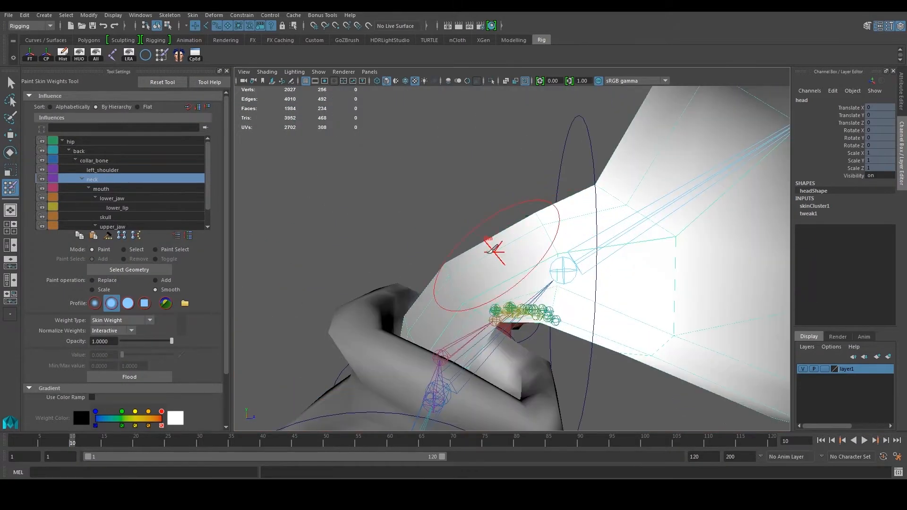
scroll(159, 283, down, 1)
- Paint neck joint influence onto the base of the neck with the Add operation at value 0.2524
click(155, 251)
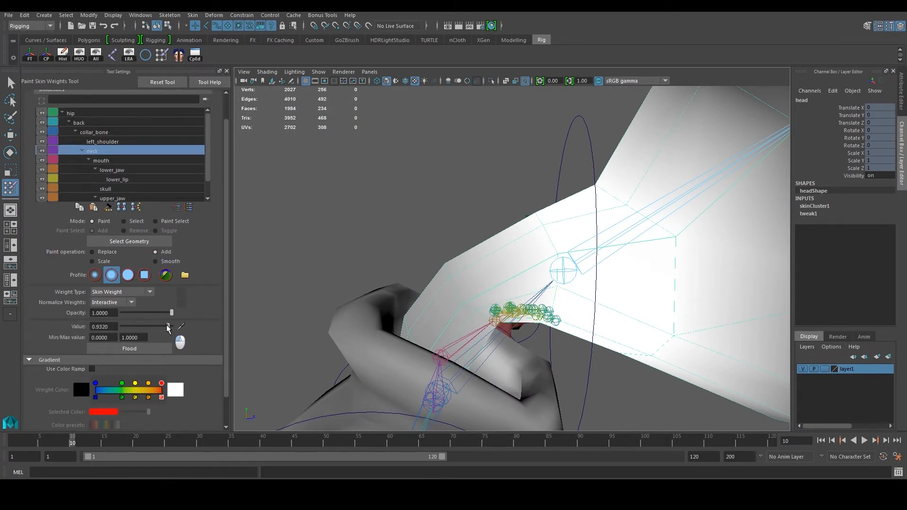
alt+drag(415, 340, 413, 364)
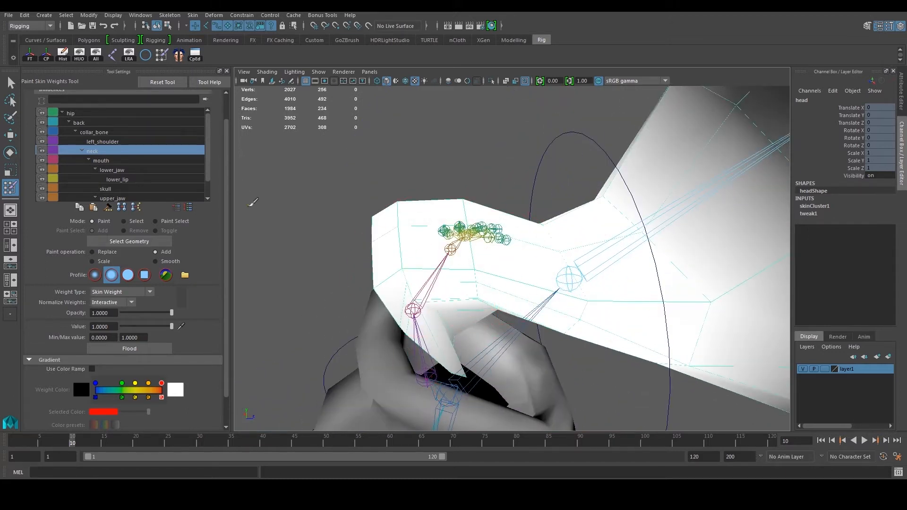
key(ctrl+z)
alt+drag(356, 223, 405, 273)
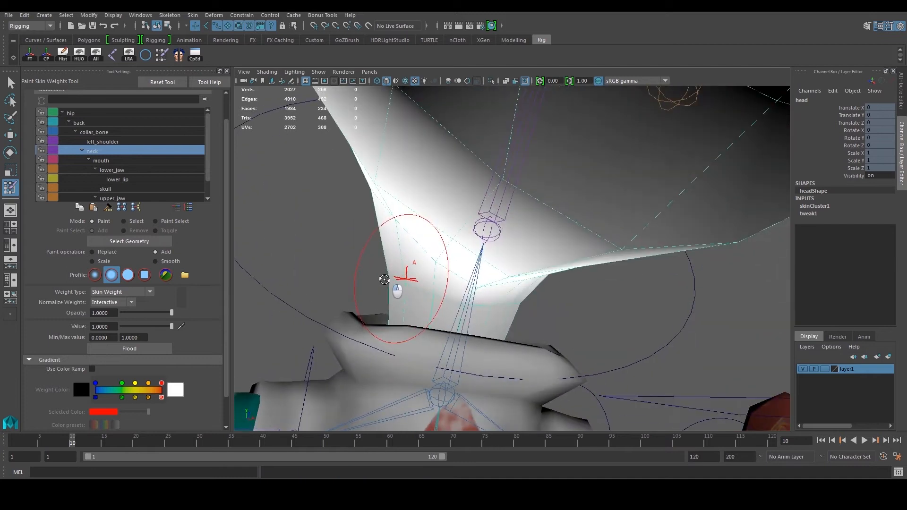
drag(133, 329, 134, 326)
mouse_move(425, 303)
alt+mouse_down()
mouse_move(543, 361)
mouse_move(508, 364)
mouse_move(606, 308)
alt+mouse_up()
click(579, 319)
key(ctrl+z)
alt+drag(509, 329, 586, 340)
click(543, 337)
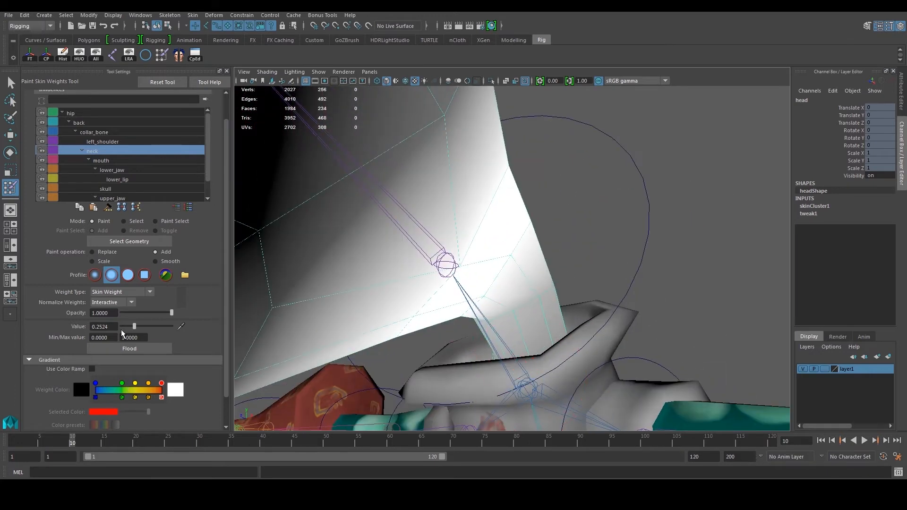
- Lower the Add value to 0.0777 and touch up the neck joint's influence where the neck meets the collar
alt+drag(550, 339, 574, 302)
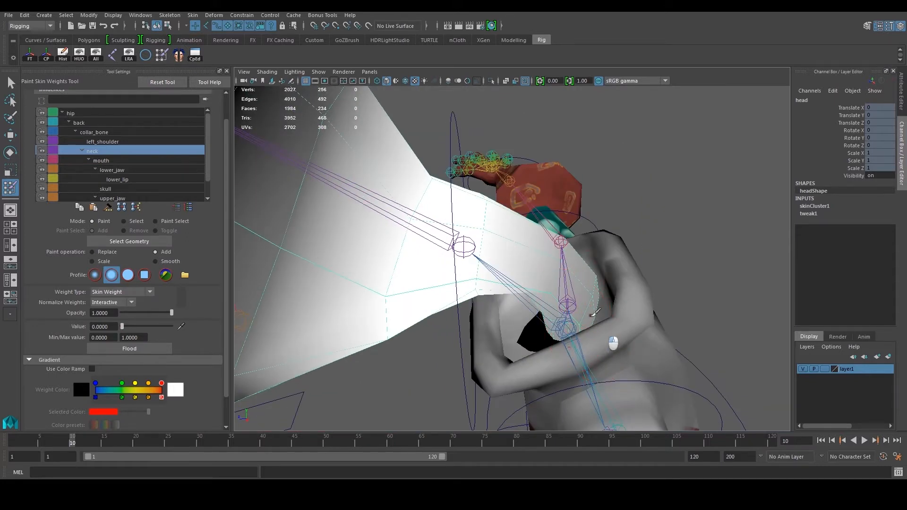
scroll(567, 288, up, 3)
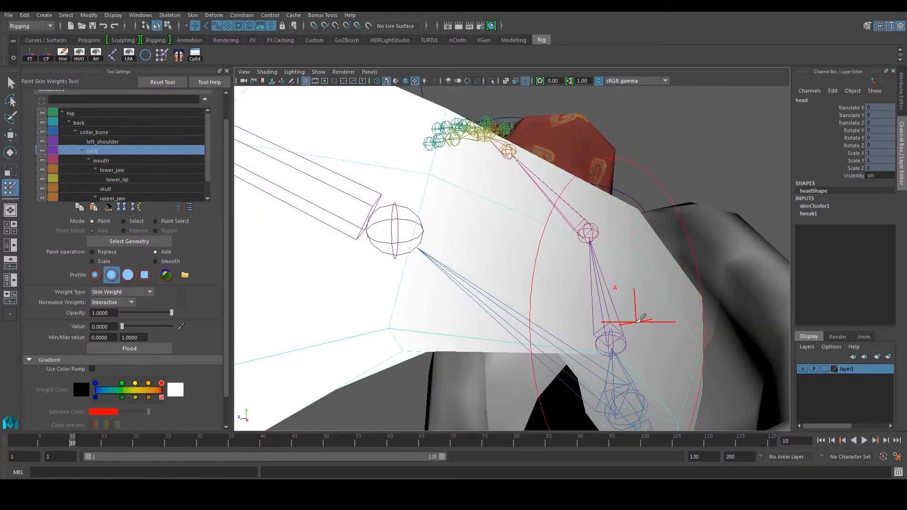
alt+drag(607, 289, 564, 279)
mouse_move(736, 349)
alt+mouse_down()
mouse_move(602, 300)
mouse_move(486, 284)
alt+mouse_up()
alt+drag(449, 309, 486, 288)
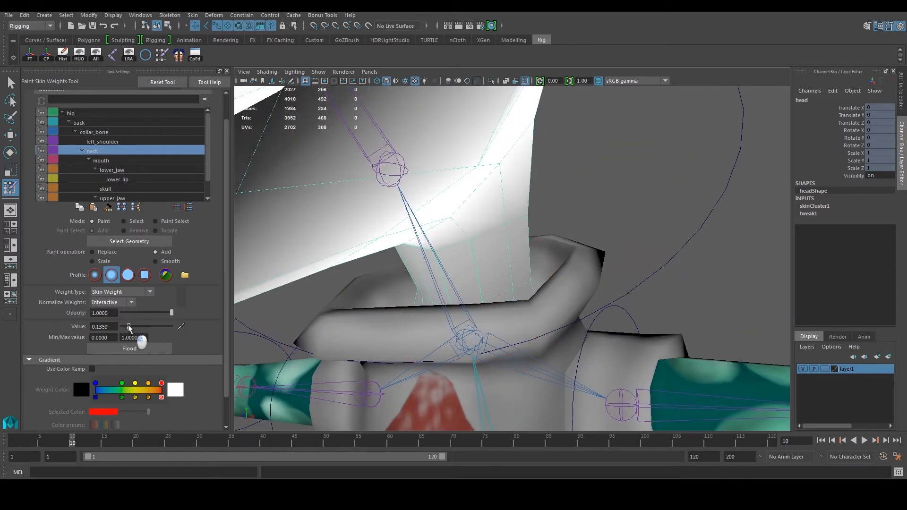
alt+drag(295, 297, 455, 296)
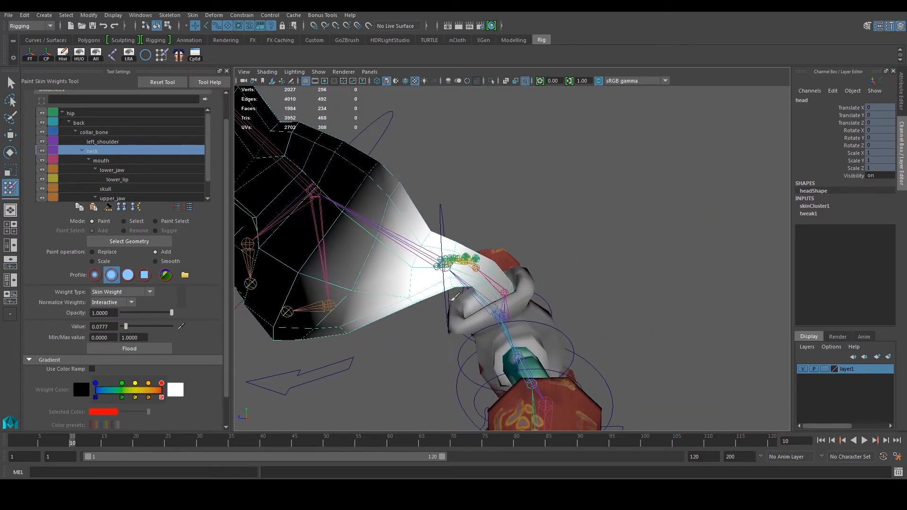
- Smooth the neck joint's weights around the neck base, reducing the brush opacity to 0.6311
click(155, 261)
mouse_move(331, 293)
alt+mouse_down()
mouse_move(478, 275)
mouse_move(483, 289)
alt+mouse_up()
key(ctrl+z)
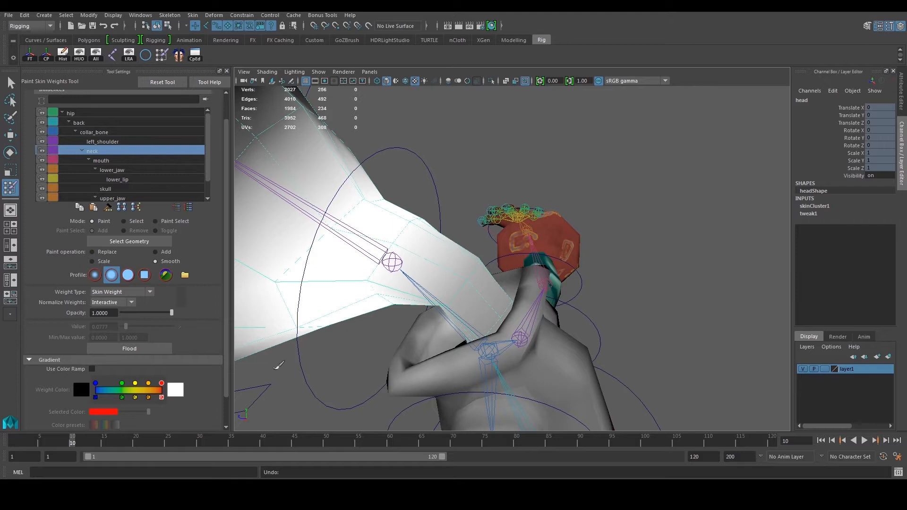
alt+drag(378, 269, 519, 256)
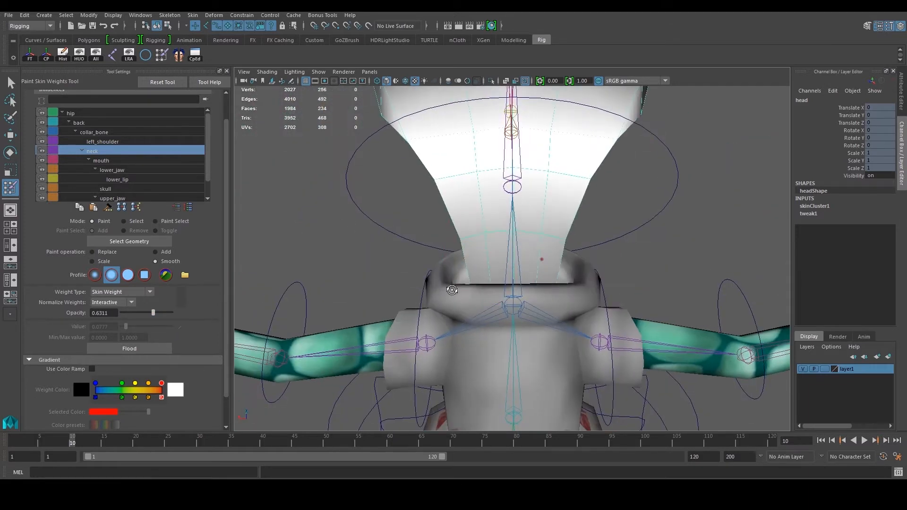
alt+drag(452, 290, 582, 257)
mouse_move(437, 313)
alt+mouse_down()
mouse_move(568, 318)
mouse_move(585, 307)
alt+mouse_up()
alt+drag(519, 306, 455, 349)
- At frame 27, add neck joint influence at the front of the neck base with value 0.8932 and opacity 0.0777
drag(69, 441, 180, 443)
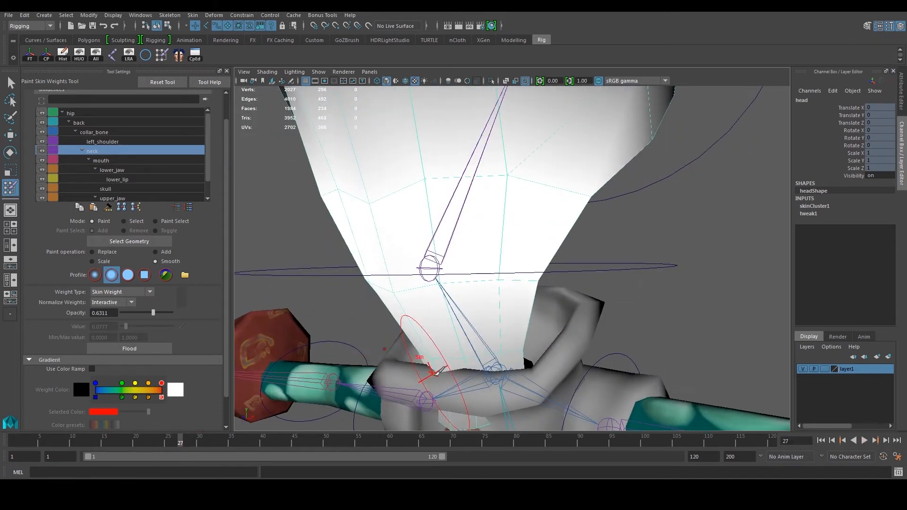
alt+middle_drag(447, 380, 430, 328)
click(160, 254)
drag(124, 327, 119, 327)
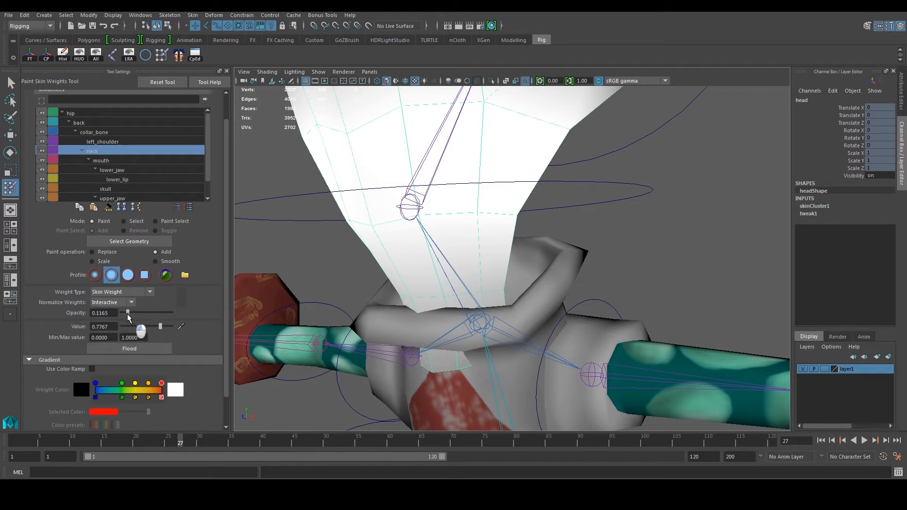
drag(166, 325, 164, 325)
drag(405, 293, 444, 326)
key(ctrl+z)
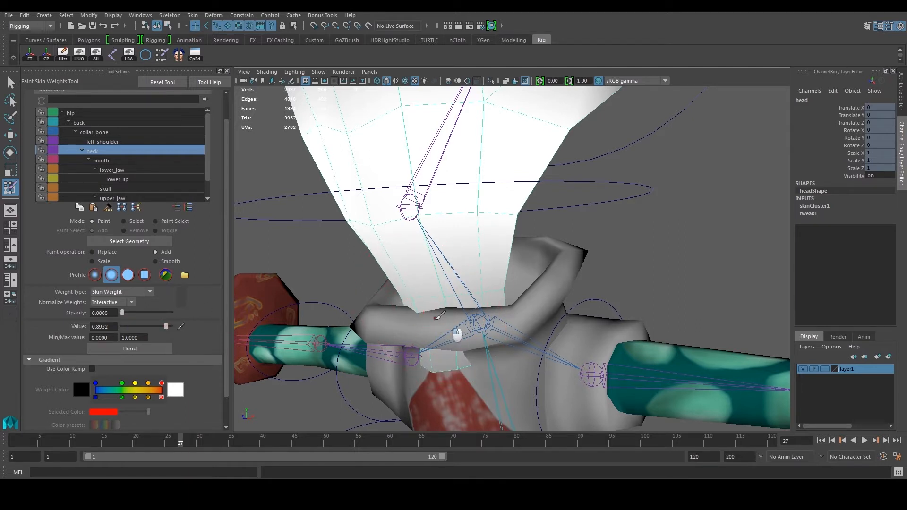
drag(420, 301, 486, 317)
mouse_move(486, 322)
alt+mouse_down()
mouse_move(465, 318)
mouse_move(490, 315)
mouse_move(462, 300)
mouse_move(450, 309)
mouse_move(476, 292)
alt+mouse_up()
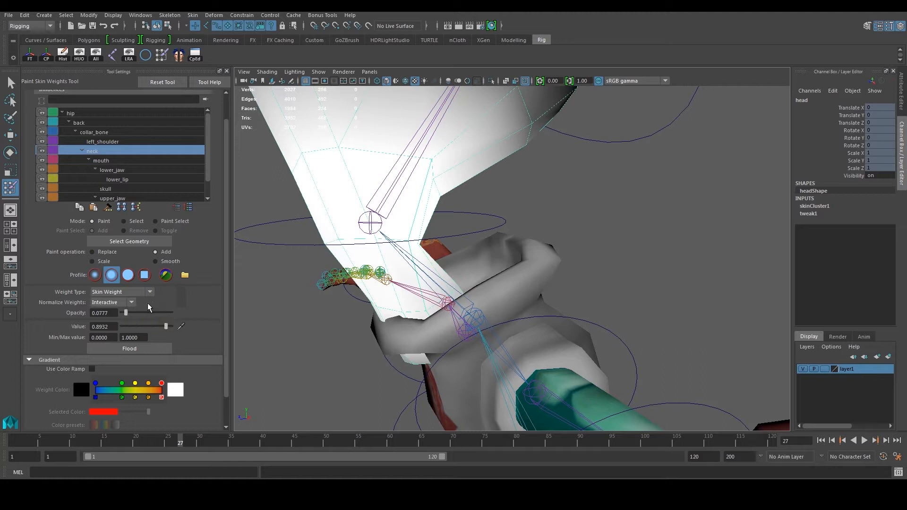
- Smooth the neck joint's weights around the neck base at frame 27 with opacity 0.0777
click(155, 261)
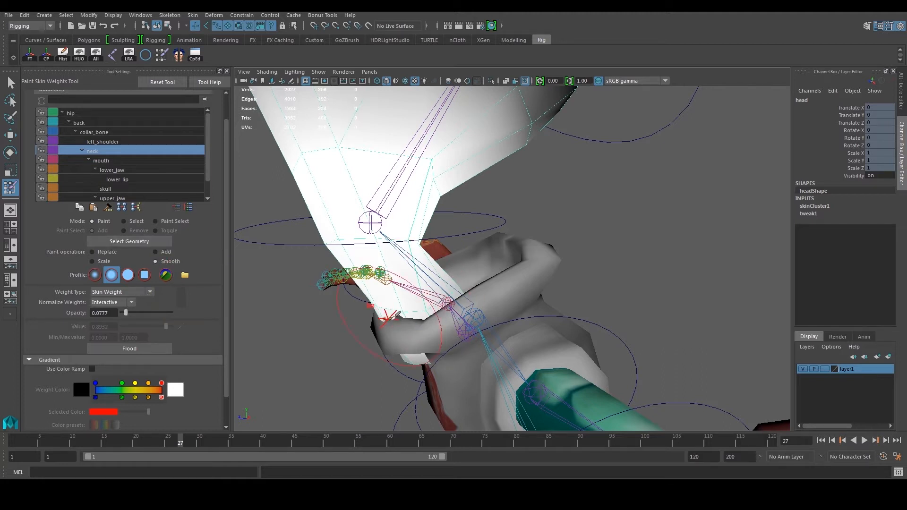
alt+drag(456, 298, 388, 324)
alt+drag(486, 276, 410, 269)
alt+drag(516, 340, 453, 345)
scroll(554, 312, down, 5)
alt+drag(554, 312, 619, 319)
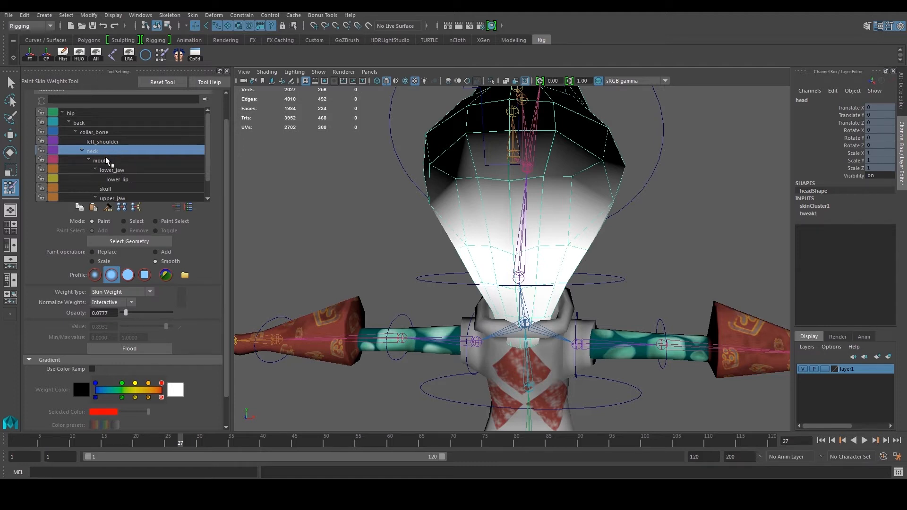
- Check the mouth joint's influence on the head and switch weight painting to the collar_bone joint
click(108, 159)
mouse_move(372, 208)
alt+mouse_down()
mouse_move(470, 214)
mouse_move(414, 233)
mouse_move(468, 243)
alt+mouse_up()
scroll(487, 258, up, 3)
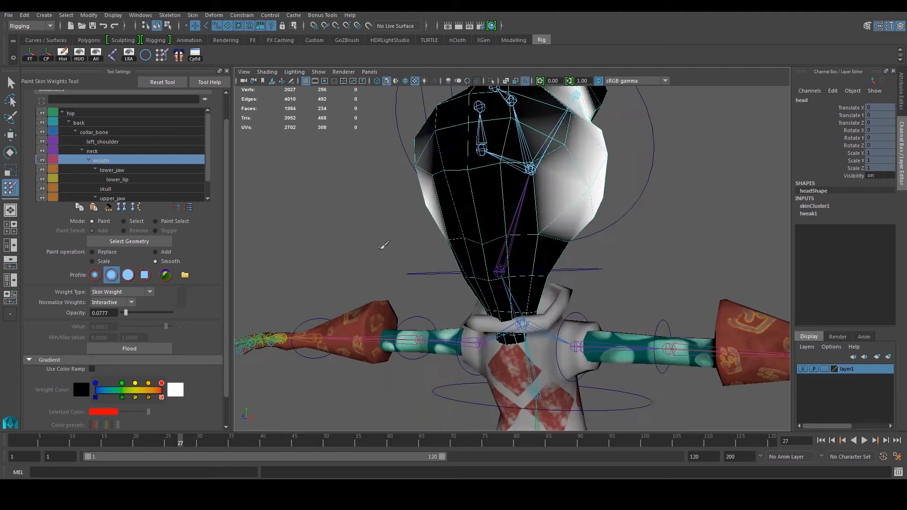
click(103, 136)
scroll(519, 265, up, 2)
mouse_move(518, 265)
alt+mouse_down()
mouse_move(573, 265)
mouse_move(538, 286)
alt+mouse_up()
alt+middle_drag(538, 285, 527, 255)
- Add collar_bone influence around the neck base with value 0.8932 and opacity 0.0777, and smooth it
click(155, 252)
mouse_move(560, 246)
mouse_down()
mouse_move(534, 284)
mouse_move(543, 280)
mouse_move(496, 306)
mouse_up()
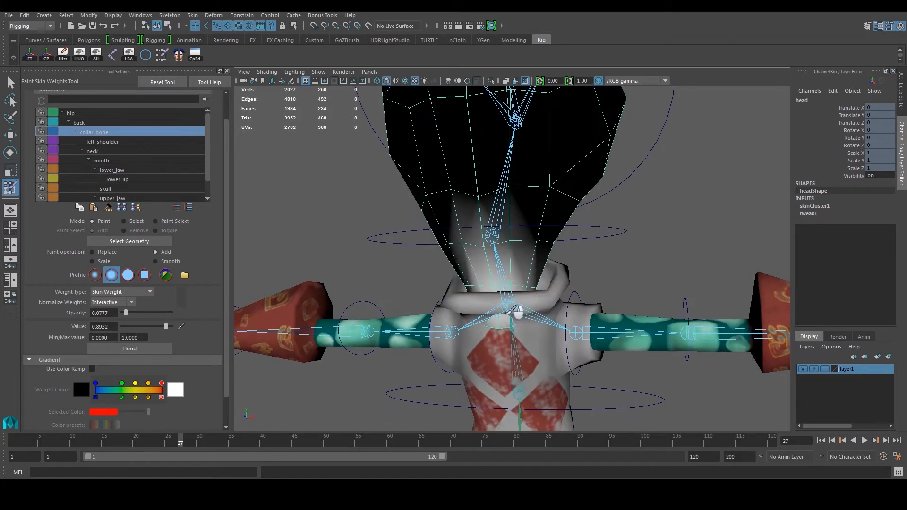
alt+drag(517, 329, 411, 286)
mouse_move(553, 303)
mouse_down()
mouse_move(543, 310)
mouse_move(541, 361)
mouse_move(510, 356)
mouse_move(556, 375)
mouse_move(444, 341)
mouse_up()
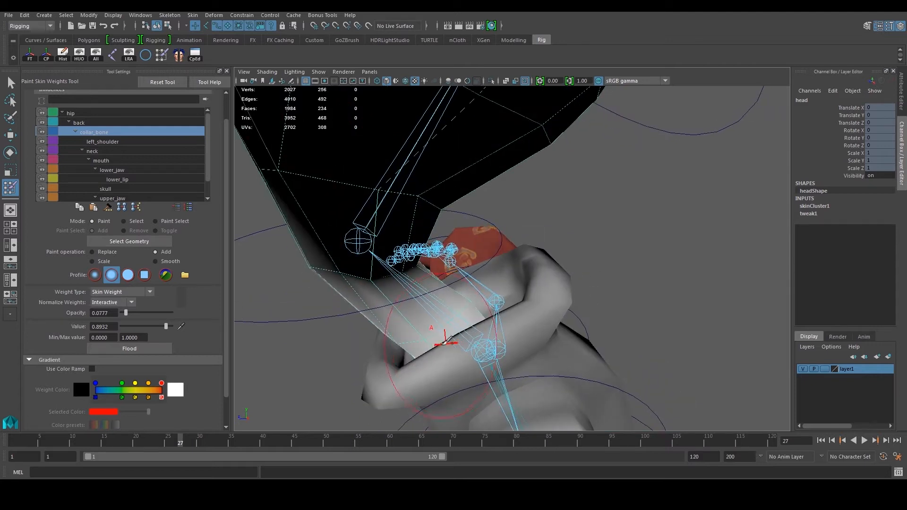
click(156, 262)
alt+drag(425, 346, 506, 315)
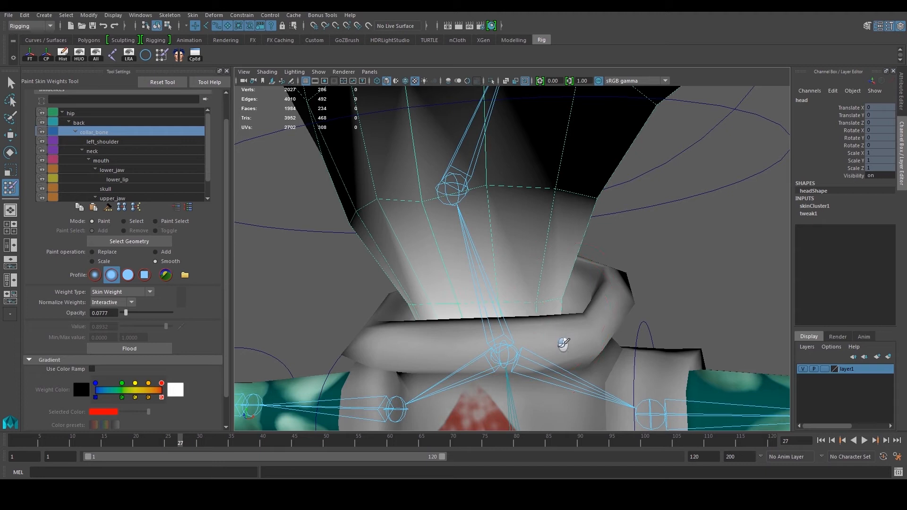
- Show the neck joint's weights, run through the test poses to examine the deformation, and return to frame 1
click(110, 151)
scroll(522, 263, down, 4)
alt+drag(523, 263, 644, 317)
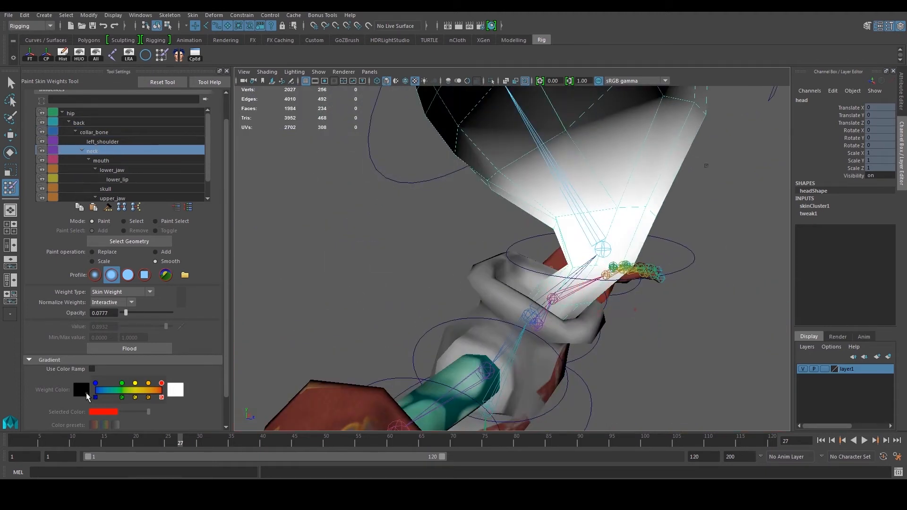
drag(75, 437, 134, 446)
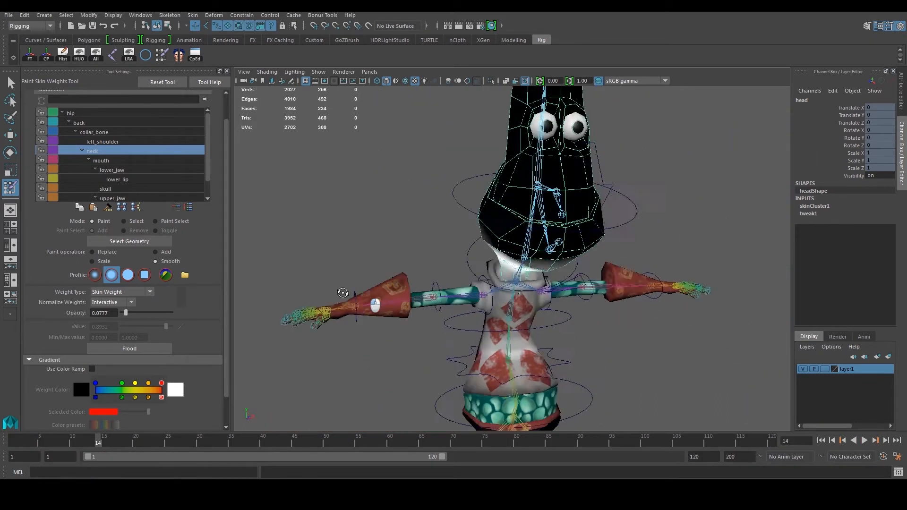
alt+drag(343, 293, 216, 293)
key(alt+v)
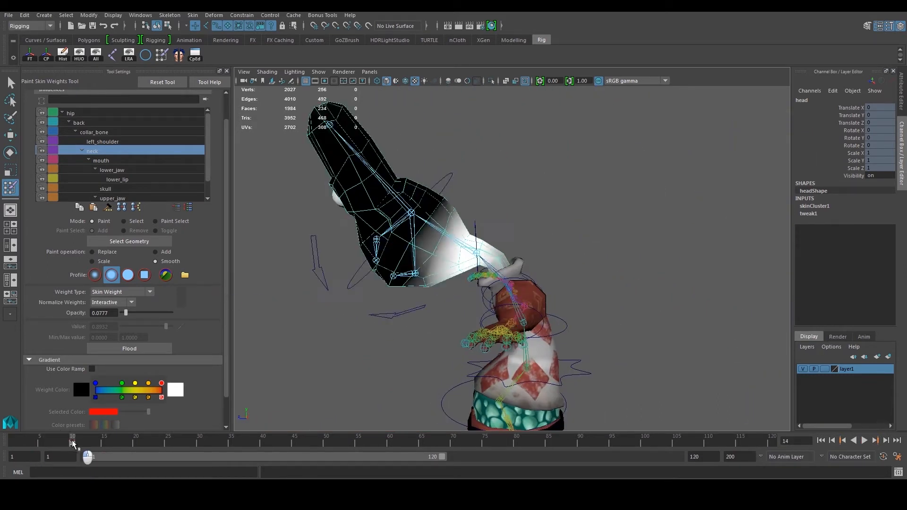
drag(127, 448, 7, 452)
- Try a sideways rotation of the neck control at frame 1, about -28.68 around Z, and undo it
alt+drag(388, 316, 432, 314)
key(w)
click(513, 255)
alt+drag(512, 255, 571, 246)
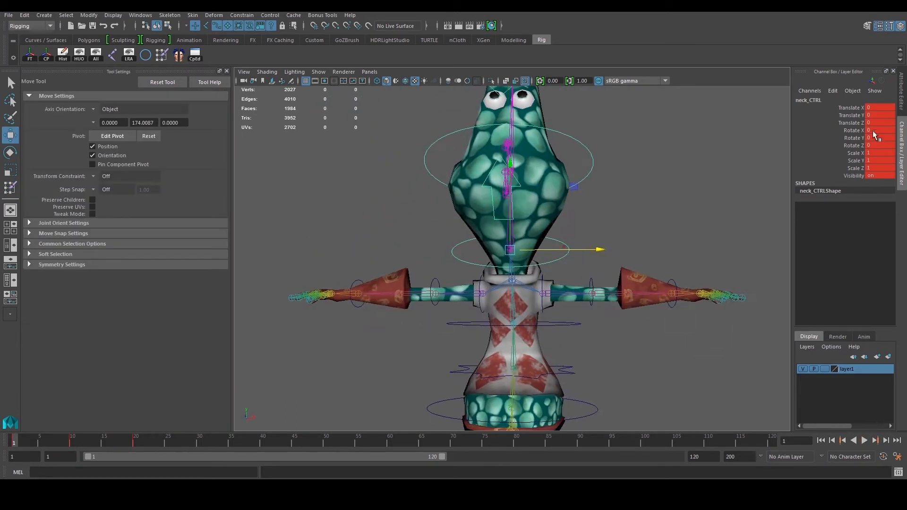
scroll(568, 256, up, 2)
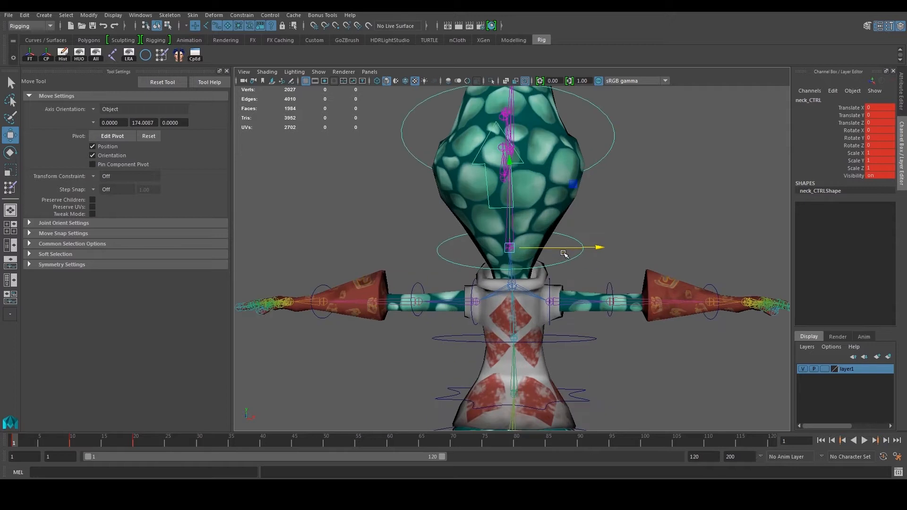
key(e)
drag(591, 208, 562, 243)
key(ctrl+z)
- At frame 10, select the body mesh's front collar faces and convert the selection to vertices
scroll(524, 309, up, 3)
drag(94, 436, 74, 439)
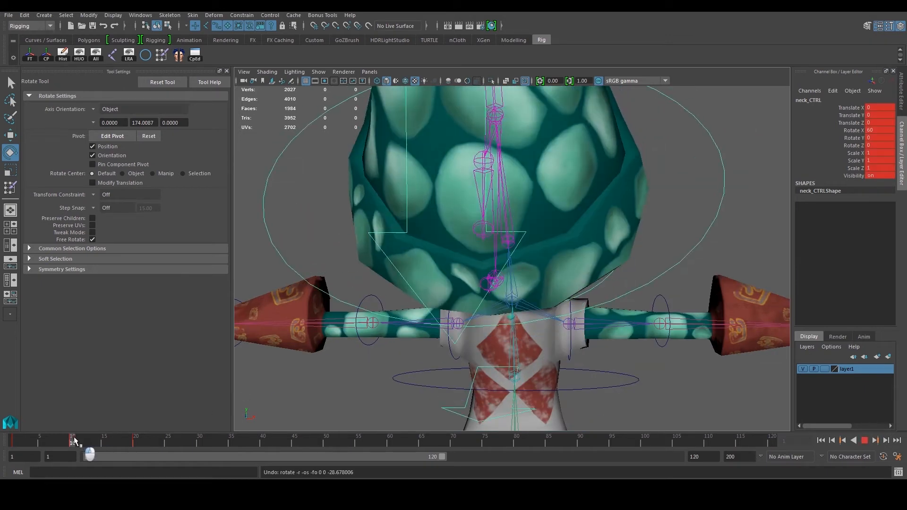
alt+drag(425, 411, 367, 388)
click(508, 343)
alt+right_drag(509, 343, 594, 278)
alt+middle_drag(595, 278, 620, 234)
right_drag(480, 250, 483, 278)
click(482, 280)
alt+drag(482, 284, 519, 278)
key(w)
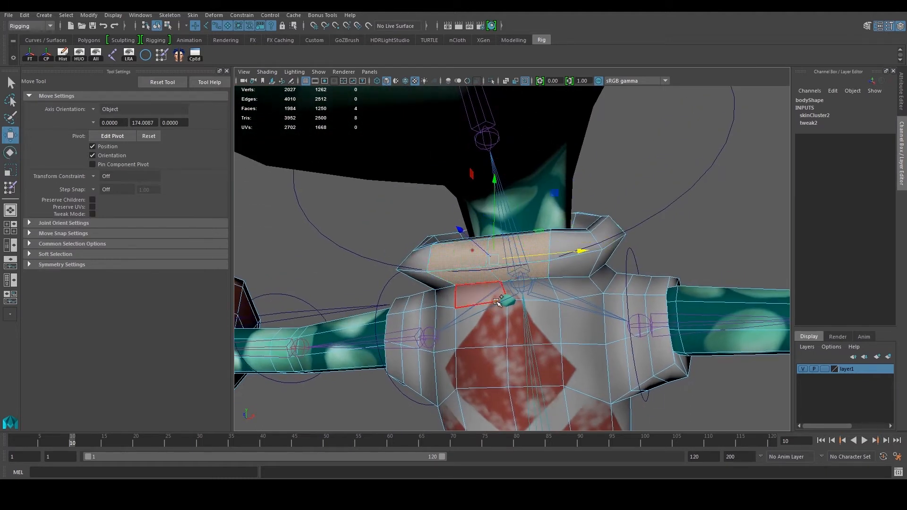
mouse_move(508, 292)
alt+mouse_down()
mouse_move(540, 297)
mouse_move(503, 314)
mouse_move(510, 309)
alt+mouse_up()
ctrl+right_drag(642, 187, 552, 188)
alt+drag(460, 259, 495, 254)
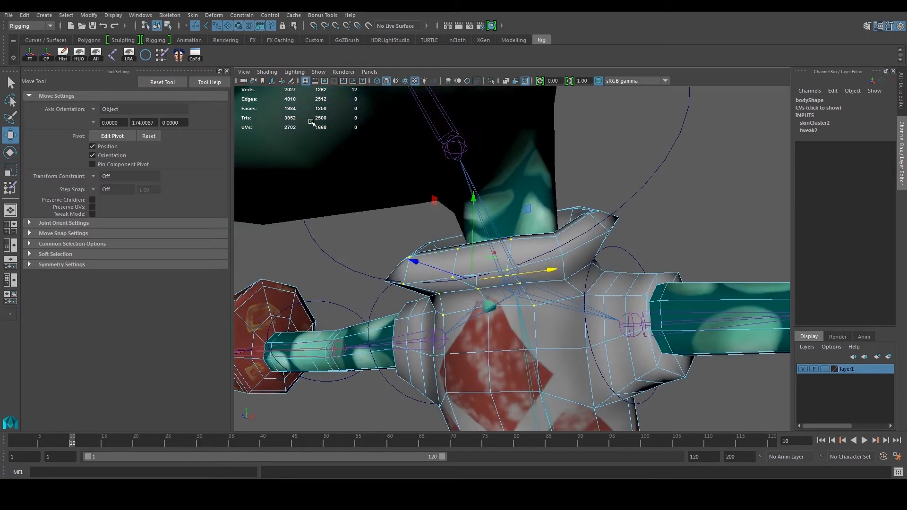
- In the Component Editor's smooth skin weights, set the selected collar vertices' neck weights to 0 and close the editor
click(196, 56)
drag(492, 68, 673, 60)
scroll(397, 203, down, 3)
alt+drag(415, 203, 506, 203)
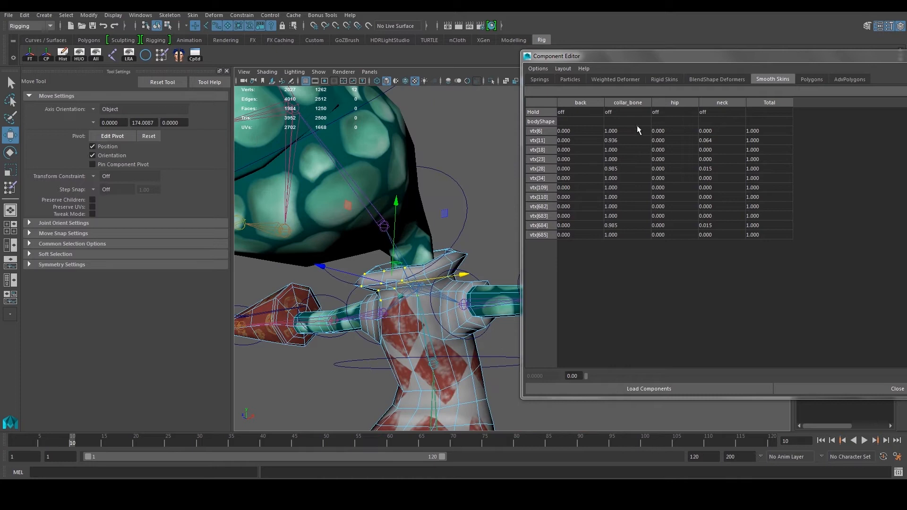
drag(711, 133, 715, 238)
text(0)
key(Return)
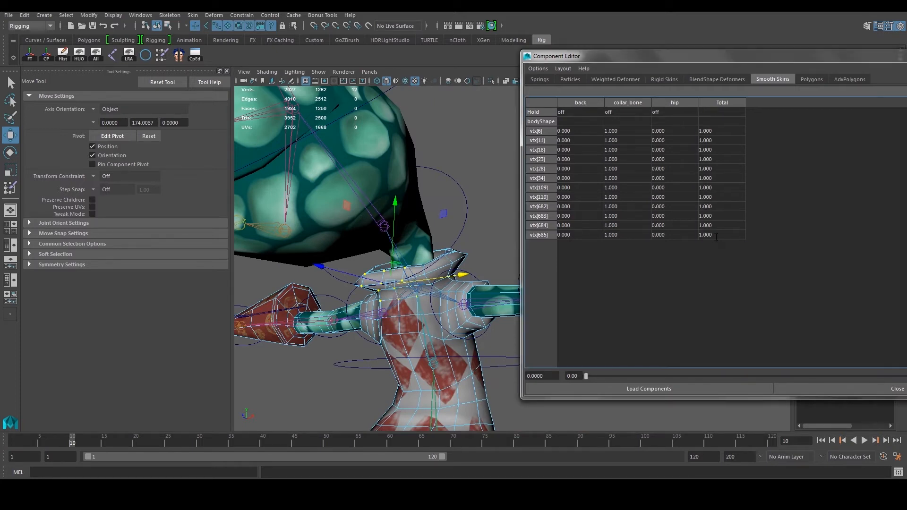
click(853, 390)
- Return the body mesh to object mode, scrub through the poses to frame 16 and select the neck control
right_drag(463, 296, 522, 229)
mouse_move(82, 444)
mouse_down()
mouse_move(130, 443)
mouse_move(100, 440)
mouse_up()
alt+right_drag(519, 288, 392, 315)
alt+drag(500, 274, 325, 364)
mouse_move(88, 437)
mouse_down()
mouse_move(50, 441)
mouse_move(163, 453)
mouse_move(68, 457)
mouse_move(122, 459)
mouse_move(111, 457)
mouse_up()
alt+drag(445, 255, 565, 256)
click(502, 248)
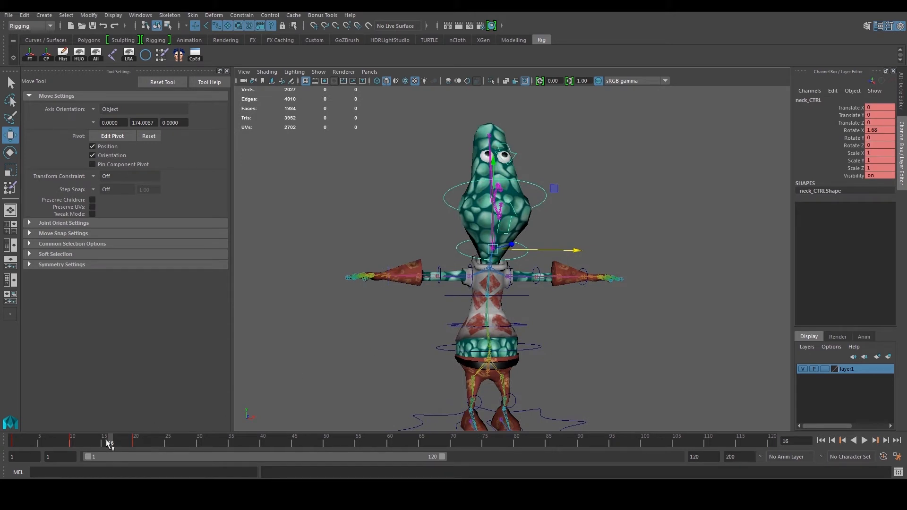
- Clear all of the neck control's animation keys in the range starting at frame 1
shift+drag(145, 439, 9, 436)
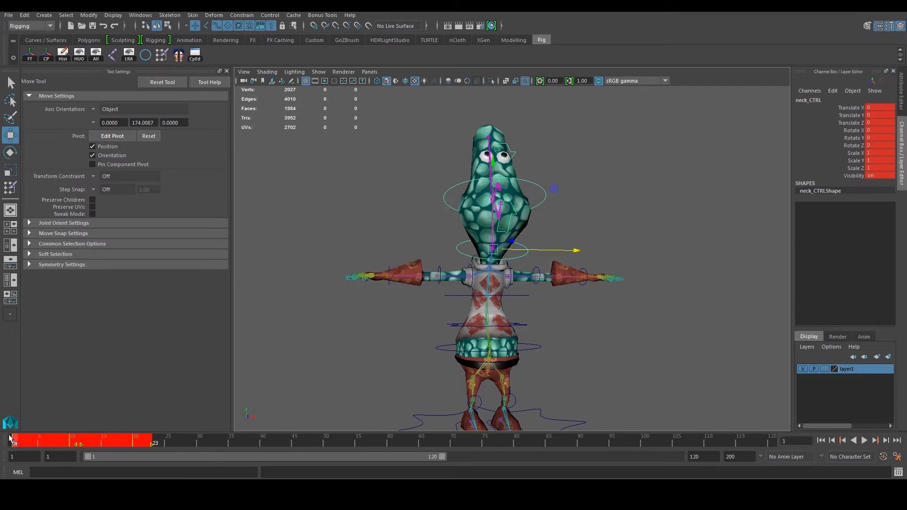
right_click(41, 442)
right_drag(41, 434, 65, 375)
click(79, 328)
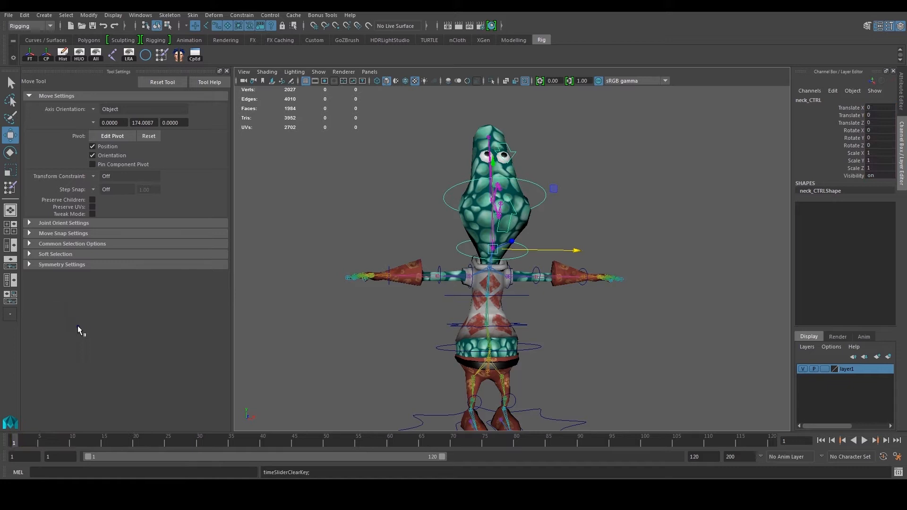
- Select the lower jaw control, switch to rotation and key its rest pose at frame 1
alt+middle_drag(582, 196, 563, 250)
click(574, 238)
scroll(533, 281, up, 5)
alt+drag(501, 338, 441, 324)
click(420, 314)
scroll(420, 315, up, 2)
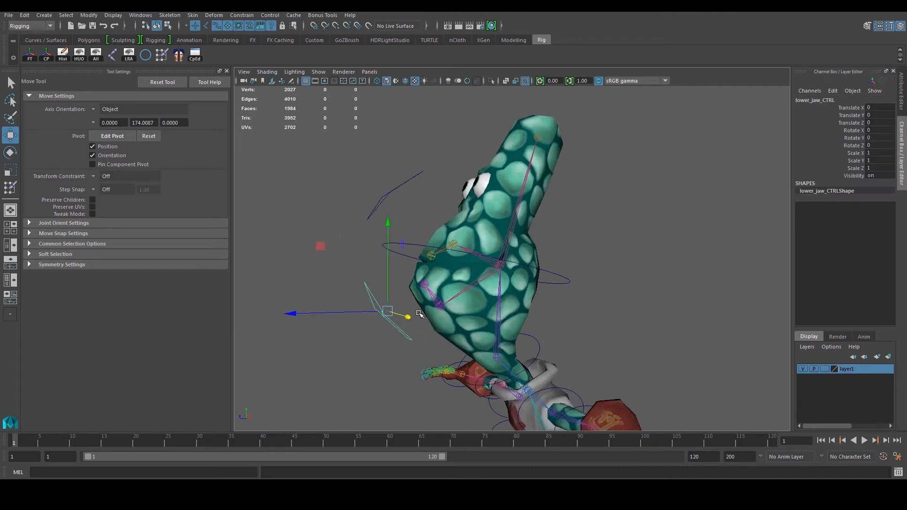
key(e)
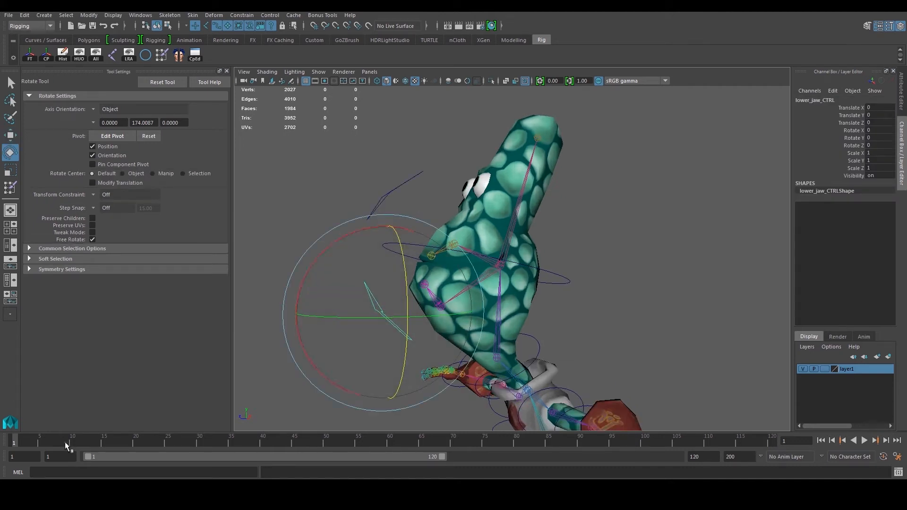
key(s)
- At frame 10, rotate the lower jaw control about 69.39 around X to open the mouth, and key it
drag(52, 442, 70, 443)
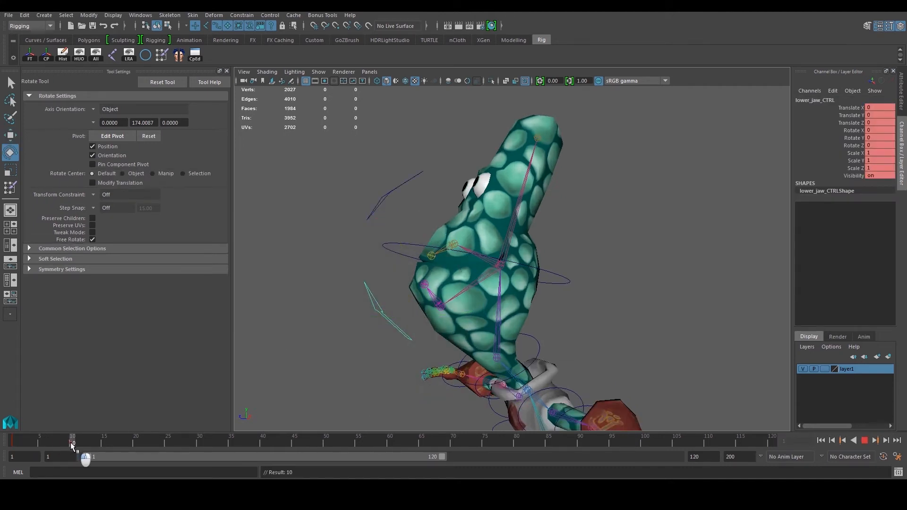
drag(315, 261, 326, 363)
double_click(888, 131)
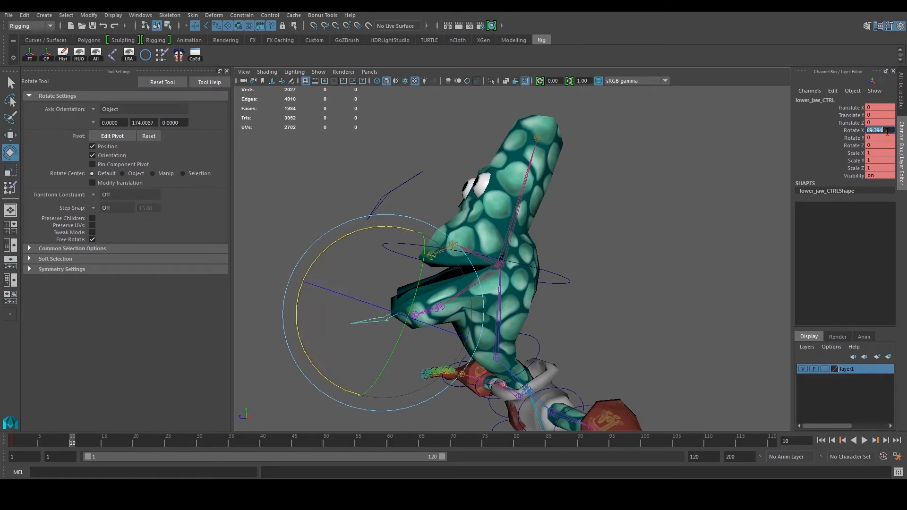
key(Return)
key(s)
- At frame 14, select the head mesh and smooth the neck influence beneath the jaw with the Paint Skin Weights tool
drag(56, 437, 98, 452)
scroll(568, 350, up, 3)
click(569, 350)
alt+drag(464, 336, 461, 307)
click(461, 336)
alt+middle_drag(462, 365, 468, 327)
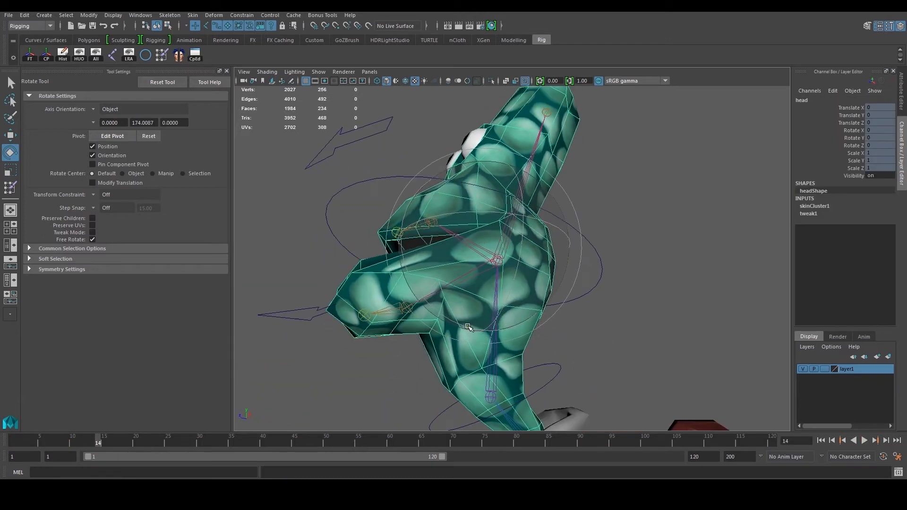
click(158, 56)
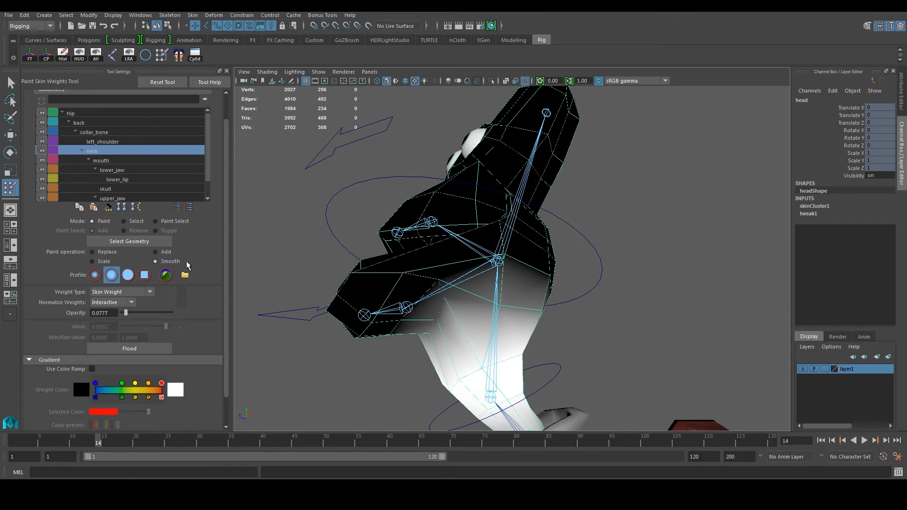
mouse_move(486, 326)
alt+mouse_down()
mouse_move(454, 320)
mouse_move(449, 305)
mouse_move(397, 315)
mouse_move(373, 352)
mouse_move(368, 308)
alt+mouse_up()
drag(327, 267, 274, 255)
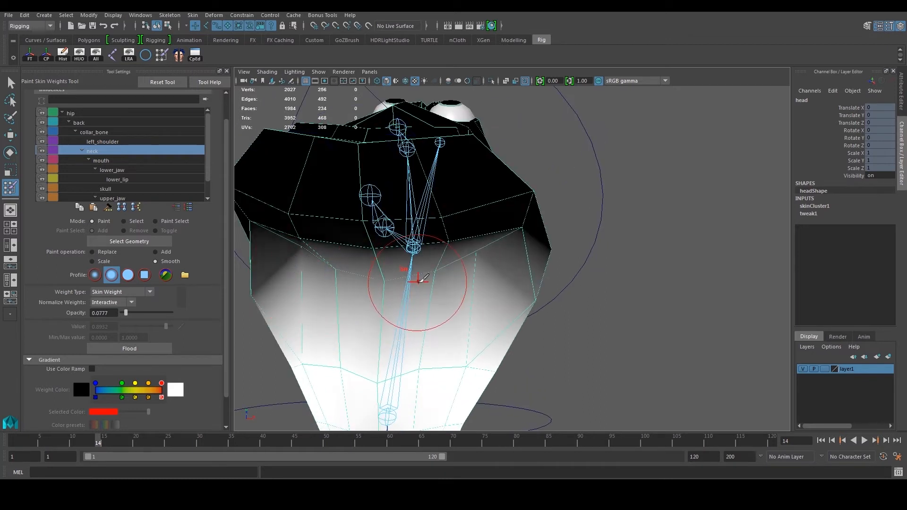
mouse_move(476, 255)
alt+mouse_down()
mouse_move(431, 281)
mouse_move(430, 310)
alt+mouse_up()
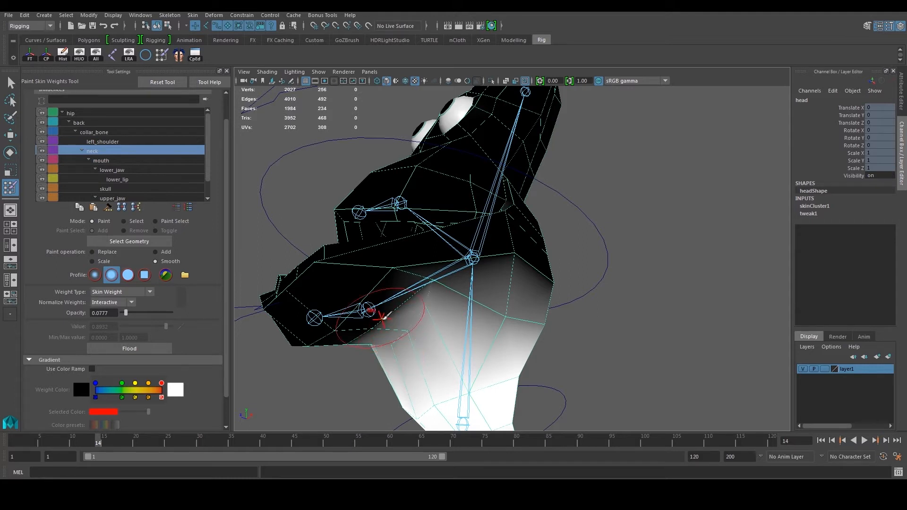
- Add mouth influence over the lower jaw and throat, painting with a value of 0.3010 and raising it to 0.4757
click(111, 163)
alt+drag(373, 264, 433, 271)
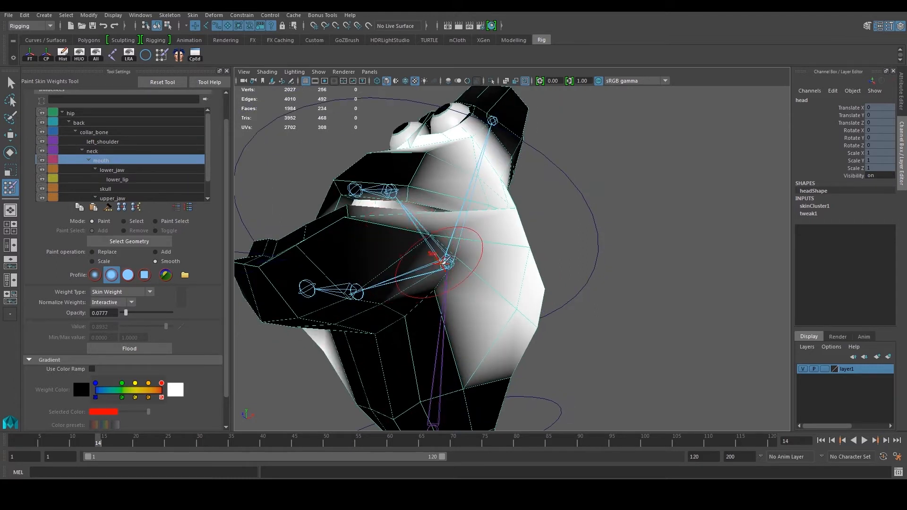
click(162, 254)
drag(137, 327, 137, 327)
mouse_move(426, 294)
mouse_down()
mouse_move(350, 338)
mouse_move(415, 310)
mouse_move(363, 331)
mouse_move(363, 354)
mouse_up()
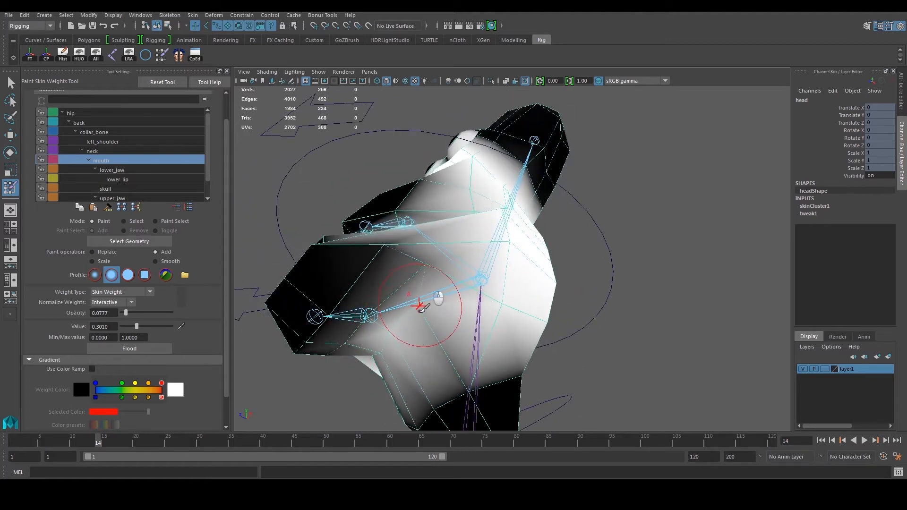
drag(137, 327, 141, 327)
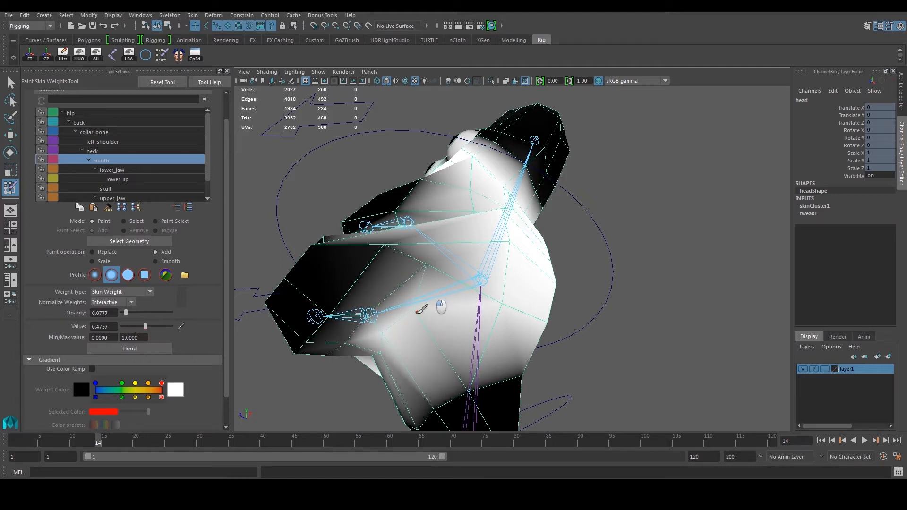
alt+drag(411, 324, 392, 320)
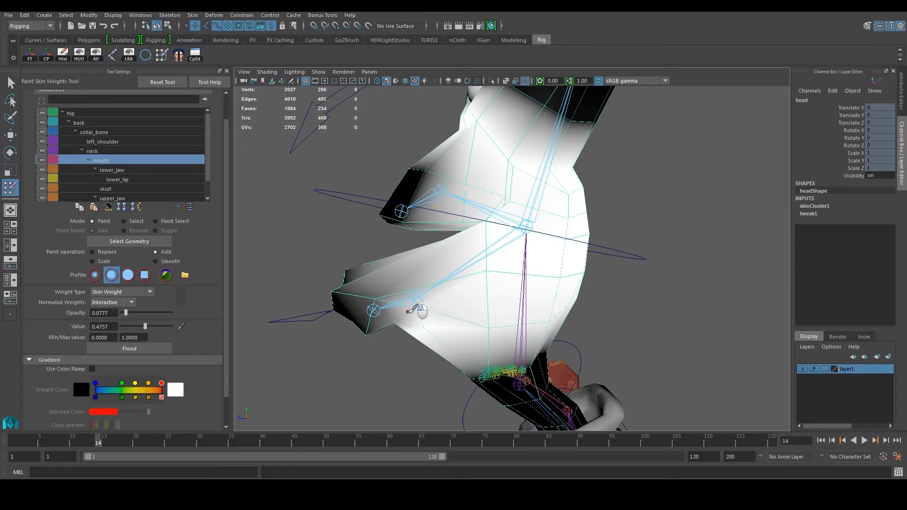
- Smooth the mouth influence across the lower jaw and its underside
click(156, 261)
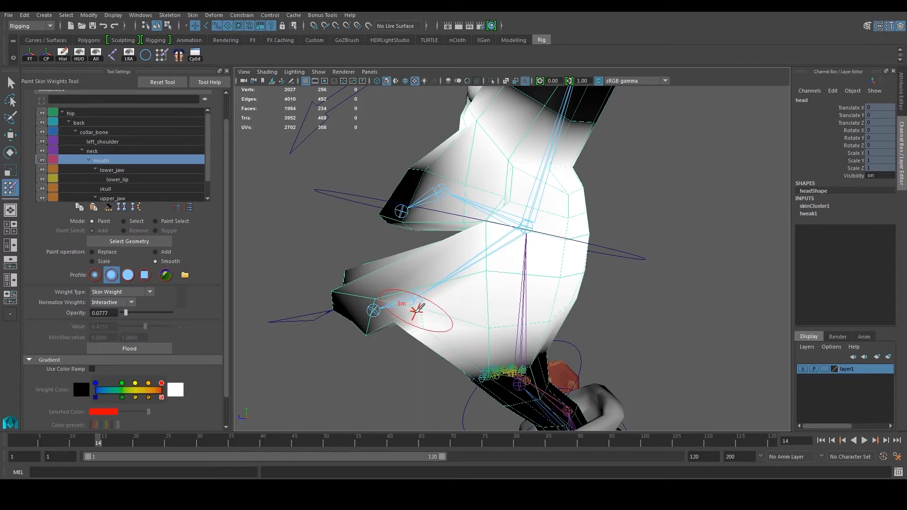
mouse_move(391, 327)
alt+mouse_down()
mouse_move(399, 304)
mouse_move(331, 315)
alt+mouse_up()
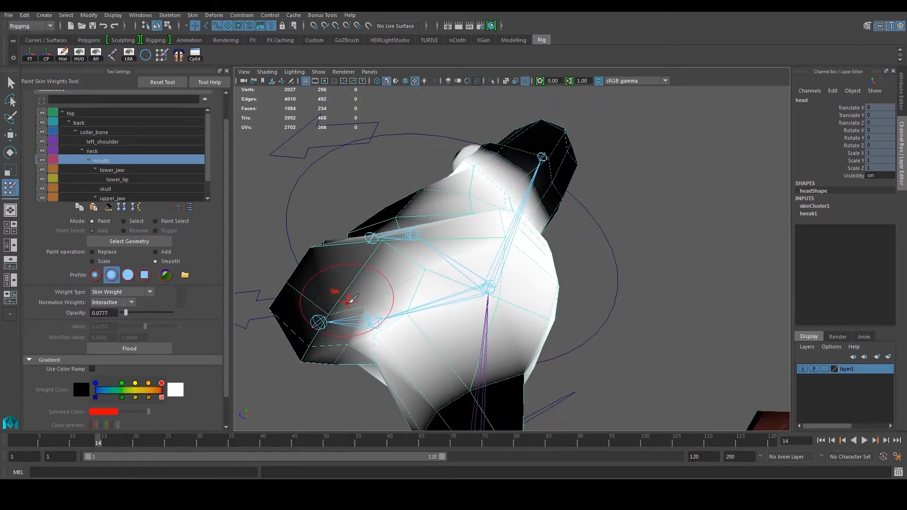
mouse_move(344, 333)
alt+mouse_down()
mouse_move(385, 314)
mouse_move(360, 247)
alt+mouse_up()
mouse_move(437, 214)
alt+mouse_down()
mouse_move(419, 243)
mouse_move(411, 305)
mouse_move(482, 274)
mouse_move(475, 286)
alt+mouse_up()
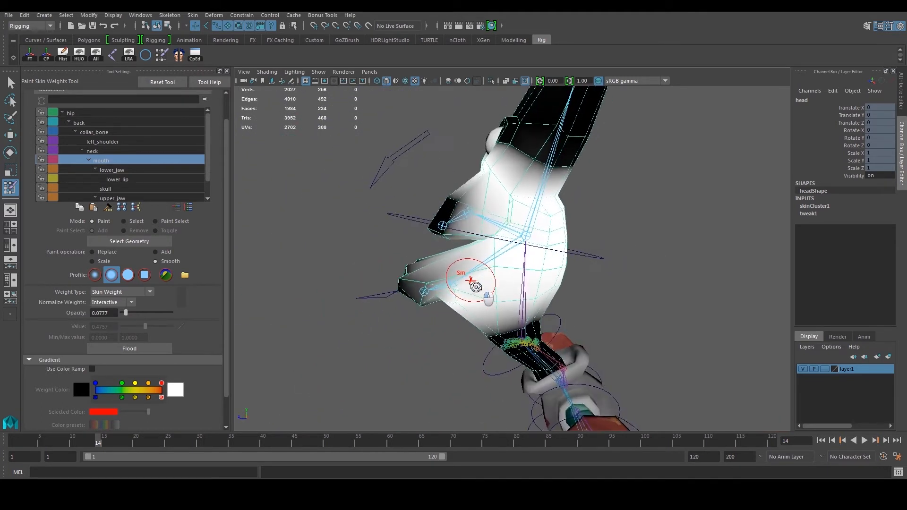
scroll(479, 279, up, 5)
alt+drag(401, 252, 381, 305)
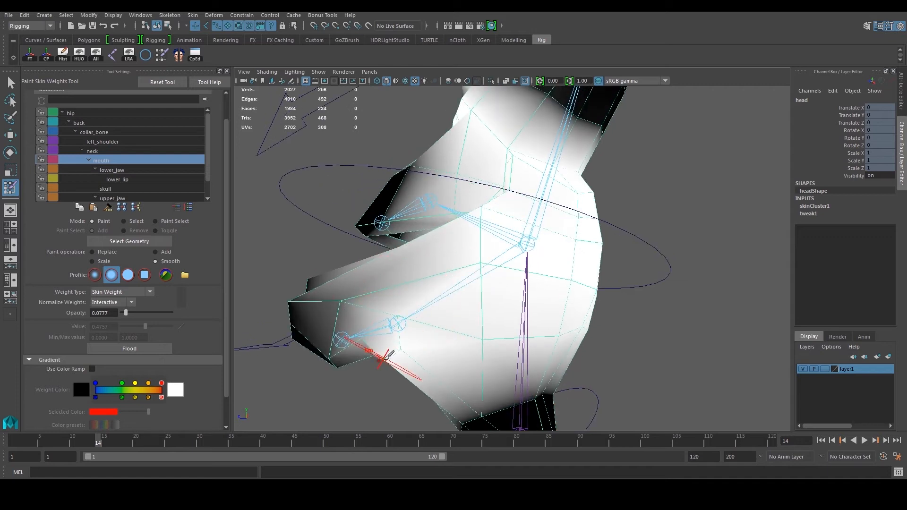
scroll(390, 316, down, 5)
mouse_move(441, 334)
alt+mouse_down()
mouse_move(446, 345)
mouse_move(593, 348)
mouse_move(619, 360)
mouse_move(454, 338)
alt+mouse_up()
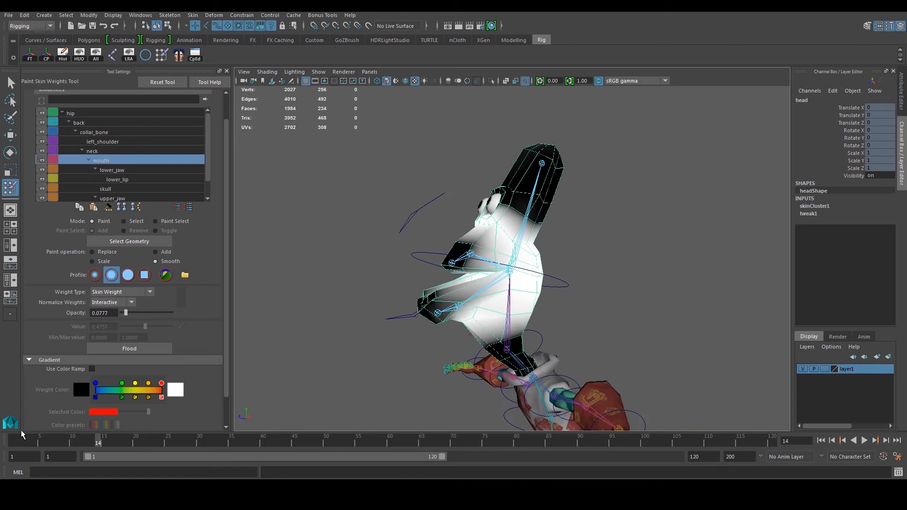
- Leave weight painting and scrub the jaw animation between frames 1 and 8, examining the mouth's deformation from side and front
key(w)
click(353, 334)
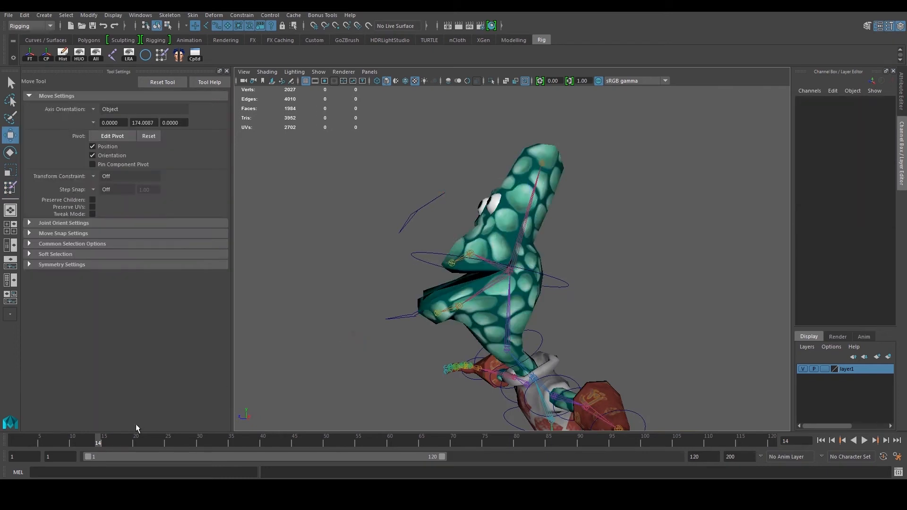
drag(47, 442, 14, 445)
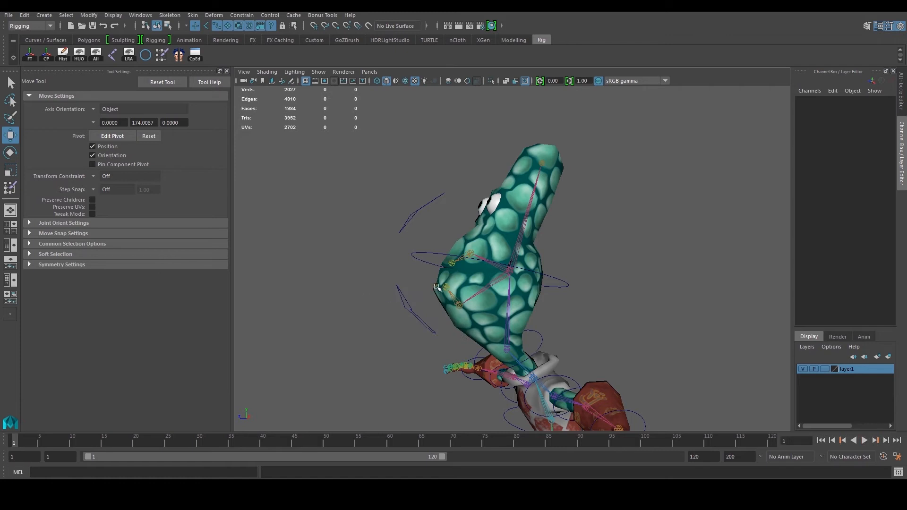
click(477, 280)
click(400, 236)
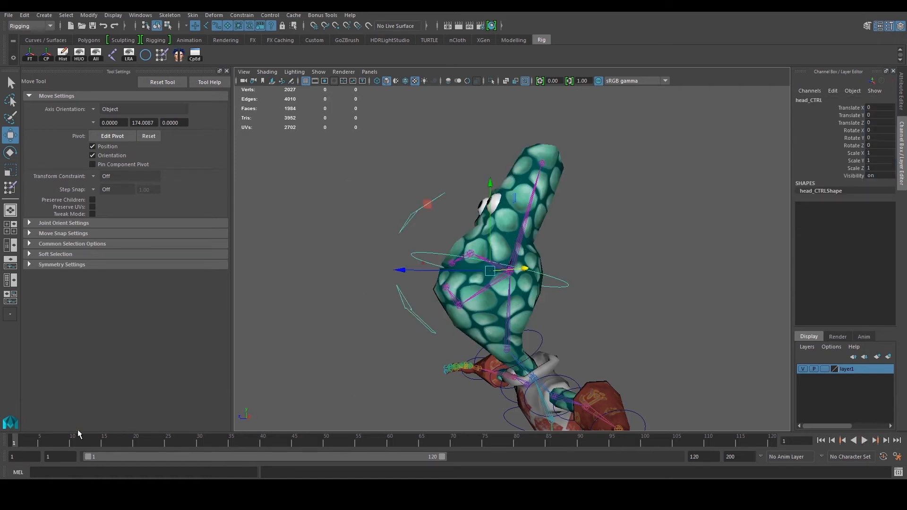
click(263, 379)
drag(19, 438, 61, 443)
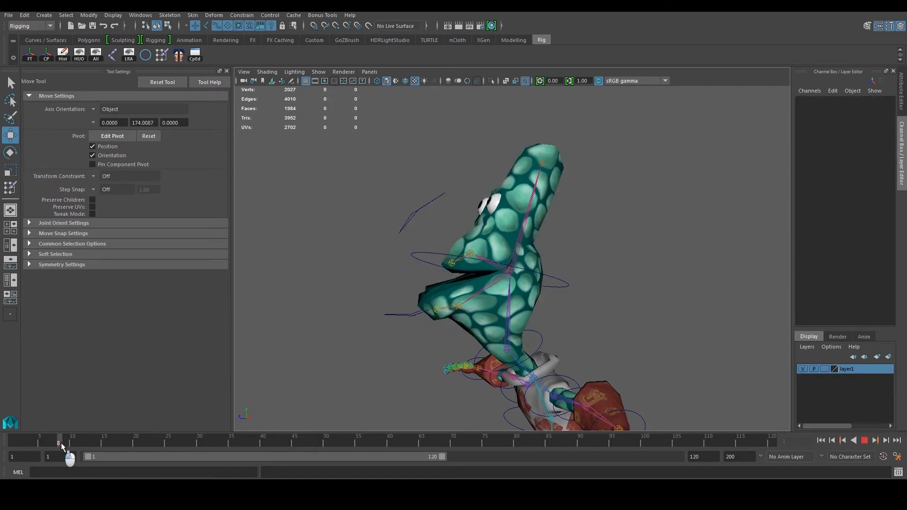
alt+drag(340, 325, 446, 358)
drag(54, 440, 46, 443)
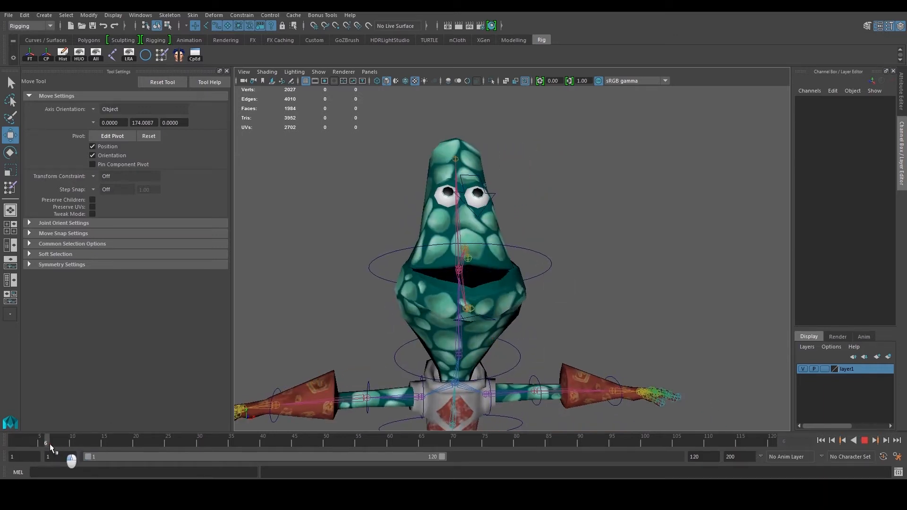
drag(59, 447, 61, 446)
alt+drag(338, 354, 221, 352)
mouse_move(64, 441)
mouse_down()
mouse_move(74, 444)
mouse_move(46, 443)
mouse_up()
- Switch the head mesh to vertex mode and select the row of vertices beneath the lower jaw
alt+drag(284, 381, 471, 329)
click(444, 336)
alt+middle_drag(470, 329, 474, 296)
scroll(473, 295, up, 2)
alt+drag(449, 303, 430, 249)
right_drag(430, 249, 385, 252)
drag(375, 374, 556, 315)
alt+drag(510, 326, 378, 339)
- At frame 9, set the selected under-jaw vertices' upper_lip weights to 0 in the Component Editor's smooth skin weights
drag(27, 440, 21, 437)
alt+drag(250, 392, 378, 373)
mouse_move(40, 439)
mouse_down()
mouse_move(58, 437)
mouse_move(48, 435)
mouse_up()
alt+drag(331, 359, 450, 313)
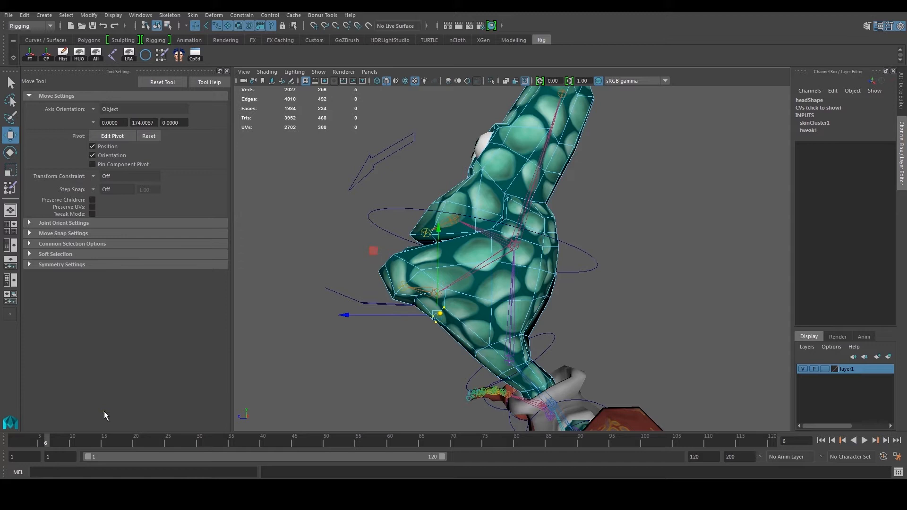
drag(48, 437, 65, 441)
alt+drag(406, 323, 454, 314)
click(195, 55)
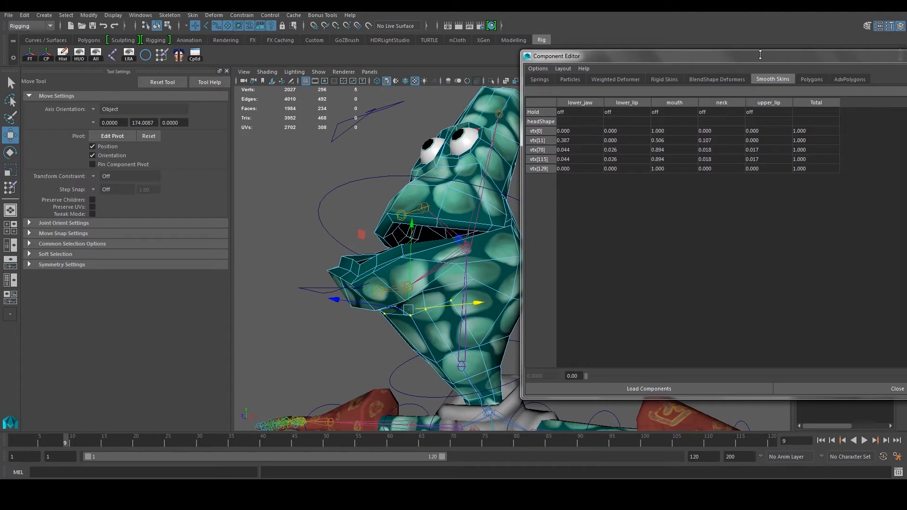
drag(702, 59, 674, 52)
drag(732, 122, 737, 162)
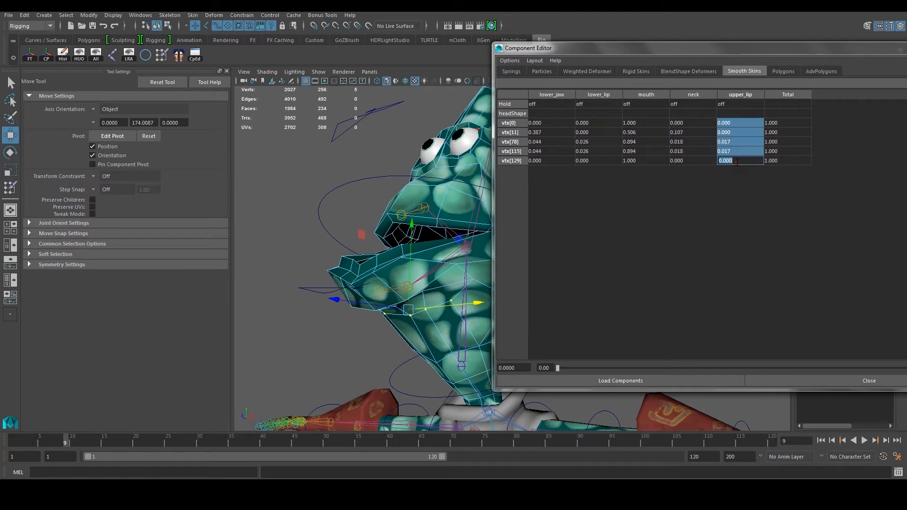
text(0)
key(Return)
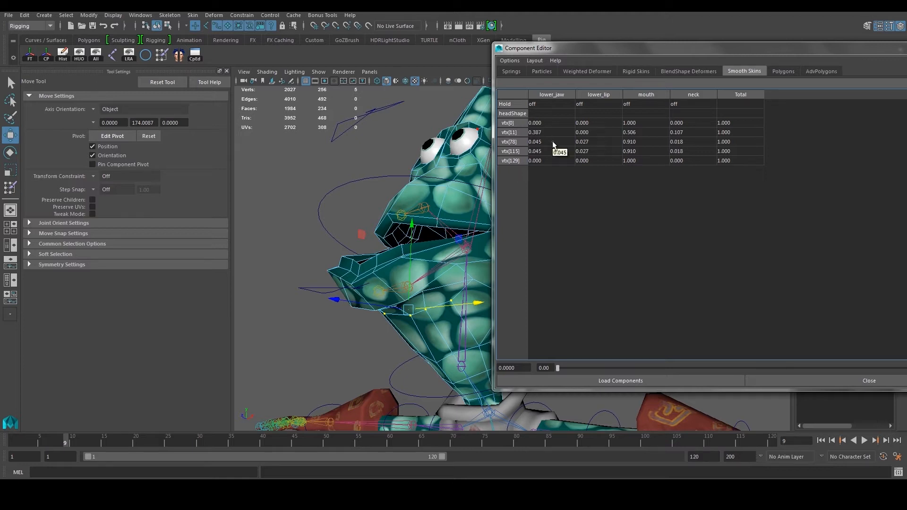
- Set the neck weight of all five selected vertices to 0.1 and close the Component Editor
mouse_move(325, 208)
alt+mouse_down()
mouse_move(340, 209)
mouse_move(322, 208)
alt+mouse_up()
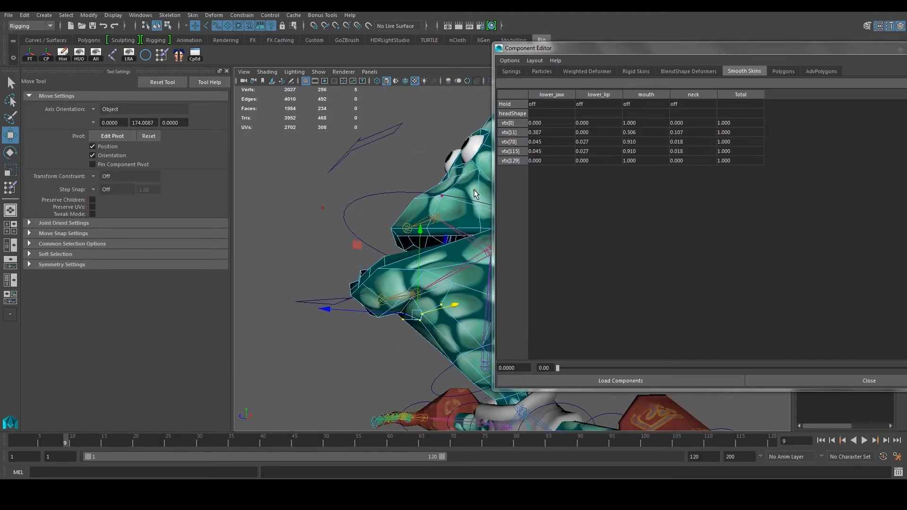
double_click(690, 123)
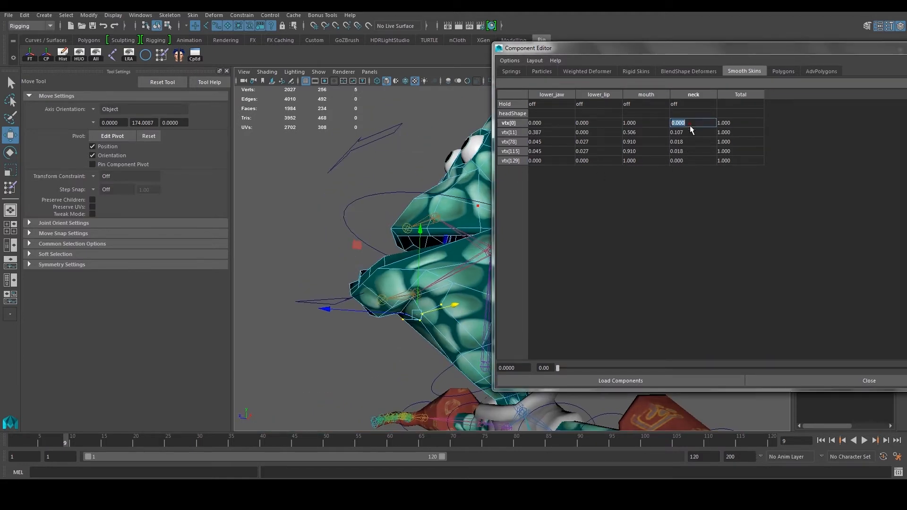
shift+click(693, 160)
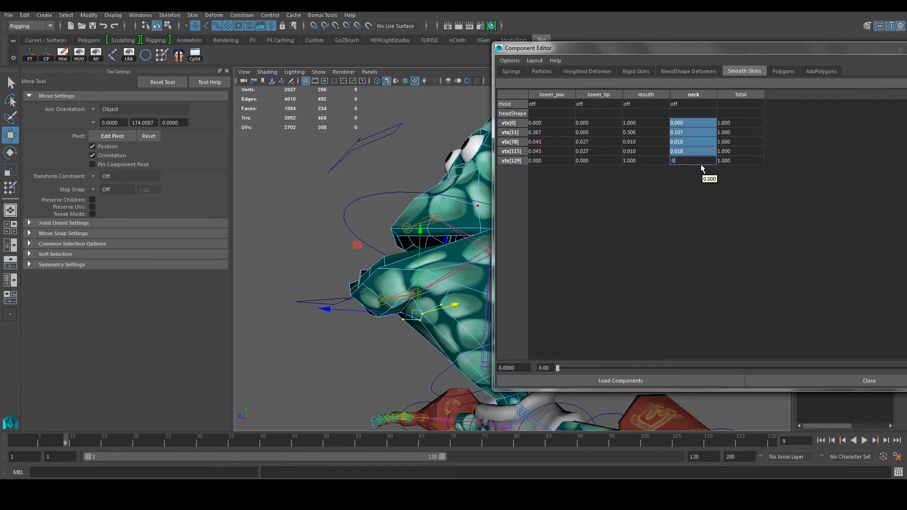
text(0.1)
key(Return)
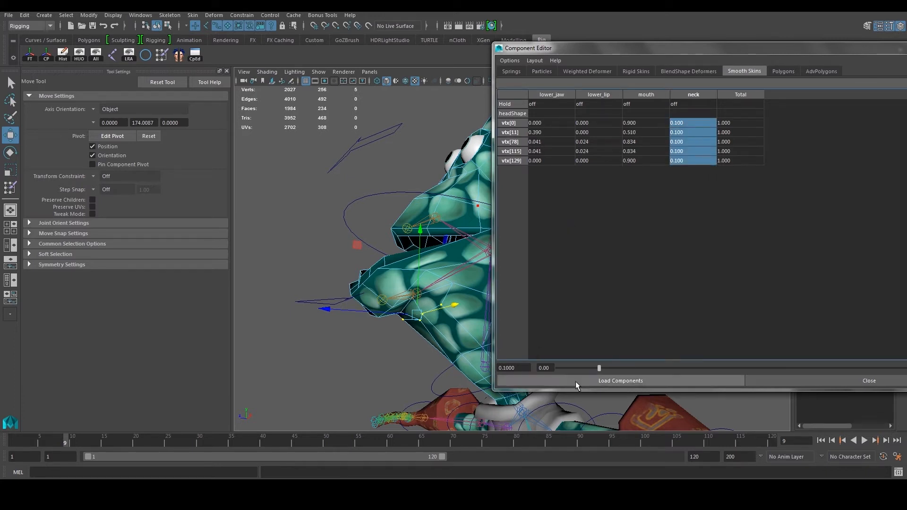
click(822, 378)
- Return the head mesh to object mode and scrub the jaw animation to frame 4, examining the throat's deformation
right_drag(374, 249, 421, 237)
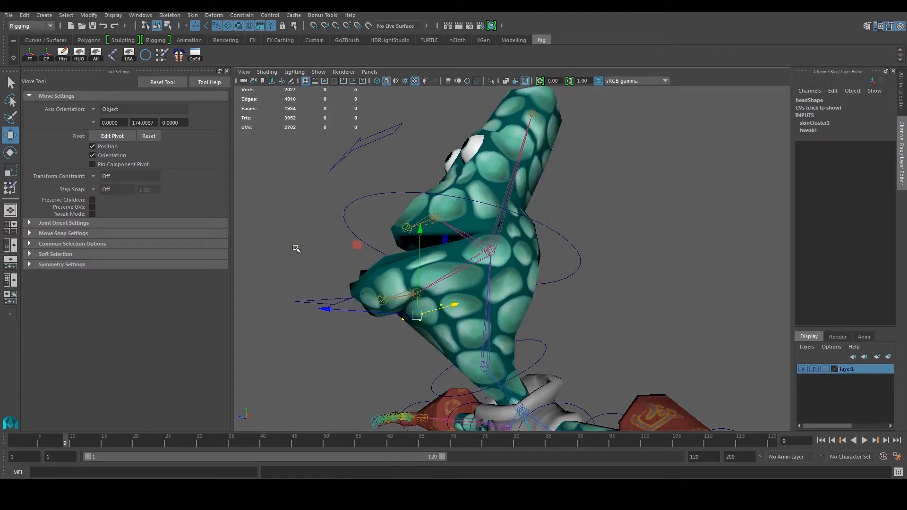
click(279, 249)
drag(9, 442, 98, 442)
alt+drag(317, 290, 530, 293)
drag(76, 442, 33, 444)
- Switch the head mesh to vertex mode and select the single vertex on the underside of the lower jaw
click(506, 300)
alt+right_drag(331, 314, 406, 314)
alt+drag(476, 314, 491, 302)
key(F9)
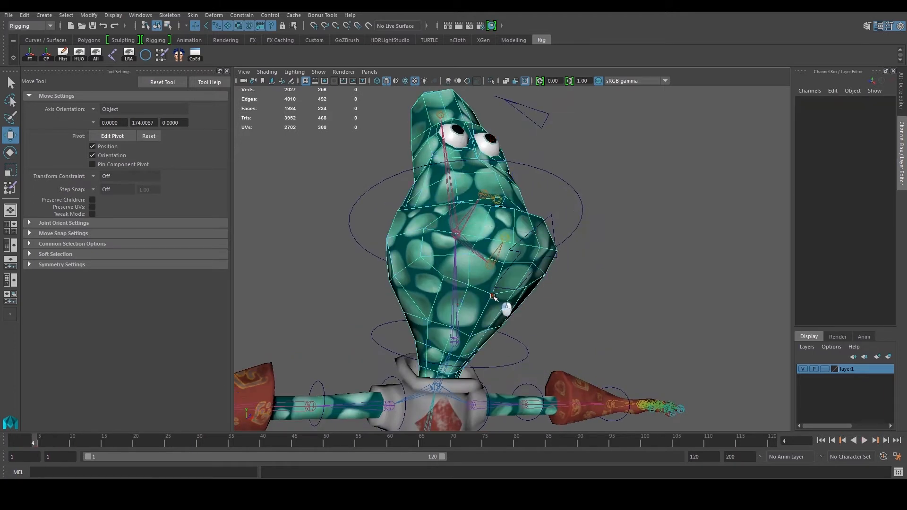
click(492, 296)
alt+right_drag(493, 296, 534, 286)
- Set the selected under-jaw vertex's neck weight to 0.5 in the Component Editor's smooth skin weights, and close the editor
click(194, 54)
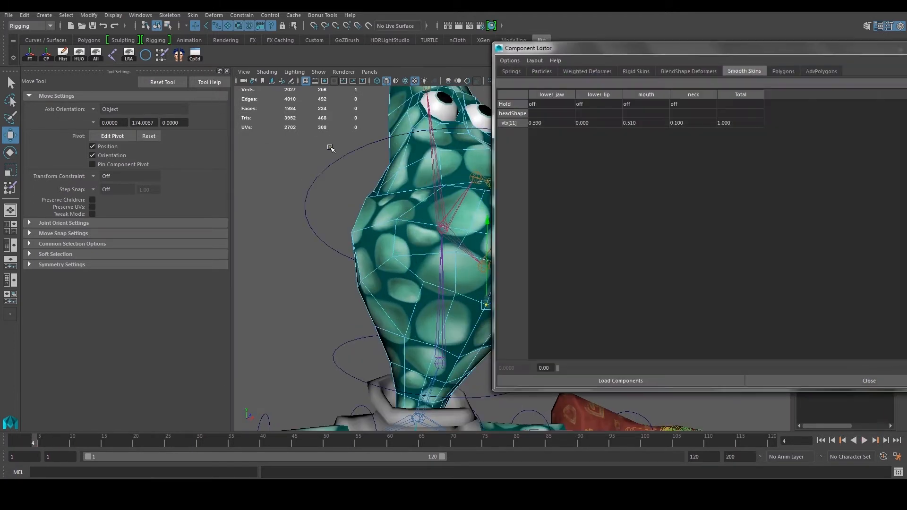
click(702, 123)
text(0.5)
key(Return)
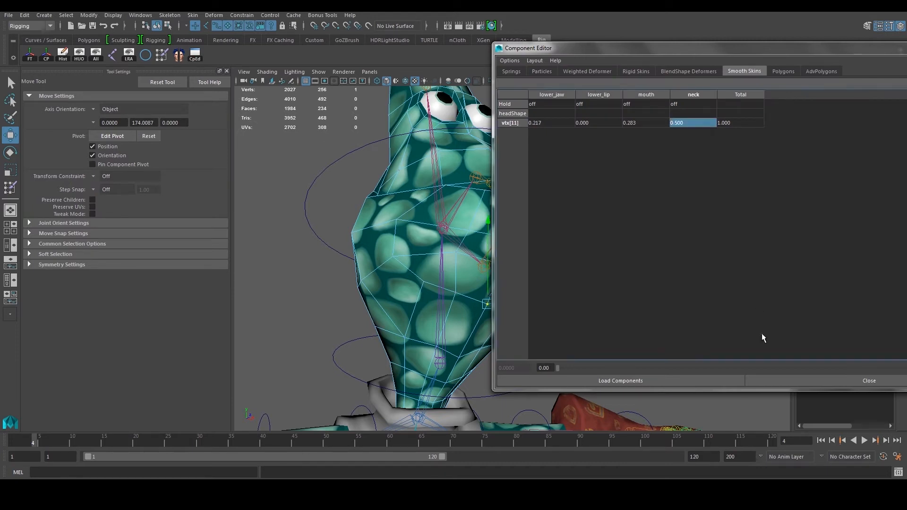
click(869, 380)
- Return the head mesh to object mode and scrub the jaw animation back to frame 1, examining the throat from the side
right_click(458, 217)
right_click(513, 204)
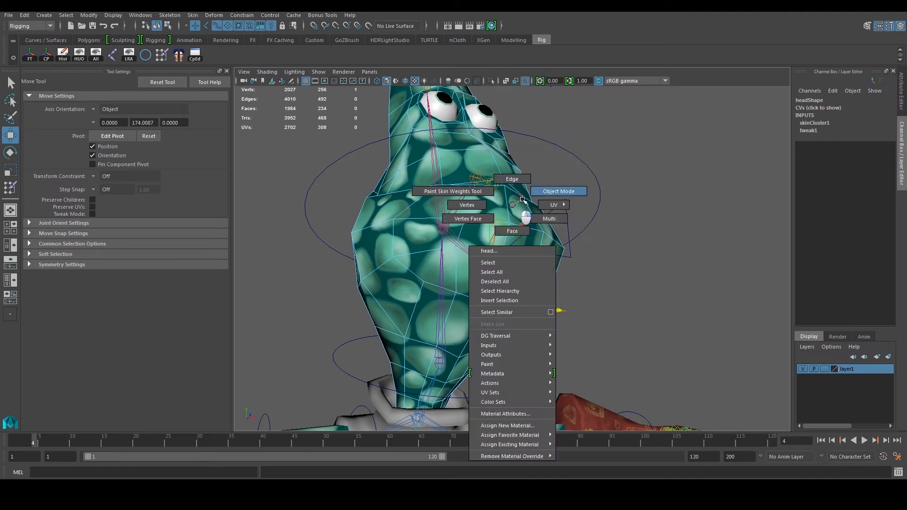
right_drag(522, 200, 558, 192)
drag(14, 431, 59, 444)
alt+drag(385, 294, 237, 325)
drag(50, 444, 2, 451)
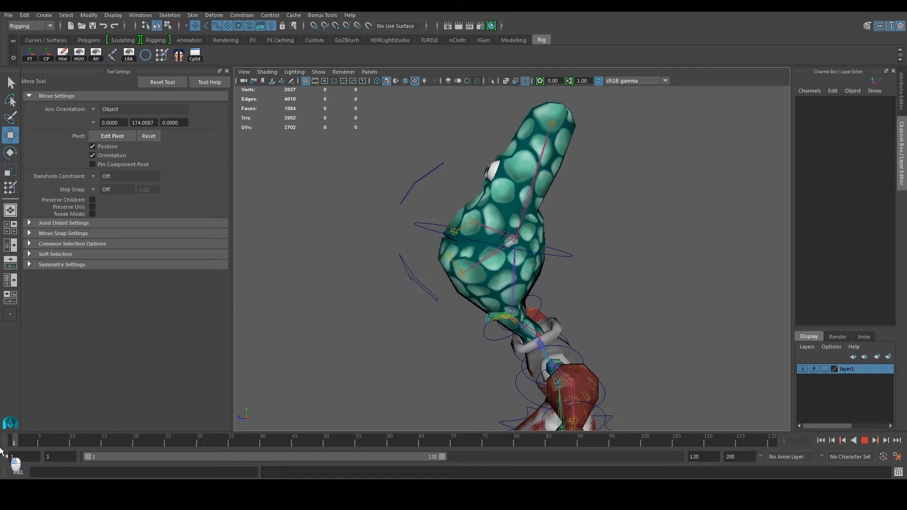
- Delete the lower jaw control's keys across frames 1 to 10
click(427, 279)
shift+drag(79, 443, 12, 442)
right_drag(33, 444, 66, 331)
- Select the upper jaw control with the Rotate tool and key its rest pose at frame 1
alt+middle_drag(421, 232, 416, 301)
click(433, 248)
scroll(447, 284, up, 2)
key(e)
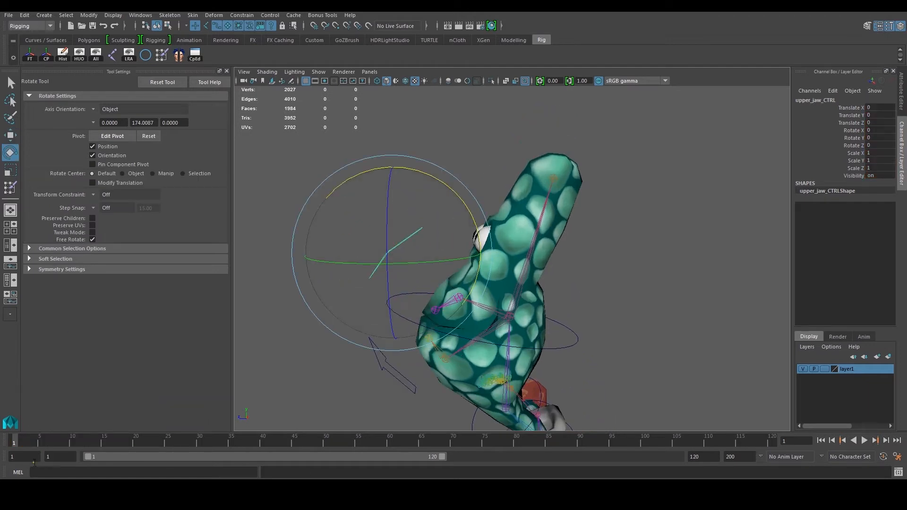
drag(19, 439, 1, 440)
scroll(510, 235, up, 2)
alt+middle_drag(495, 233, 523, 224)
key(s)
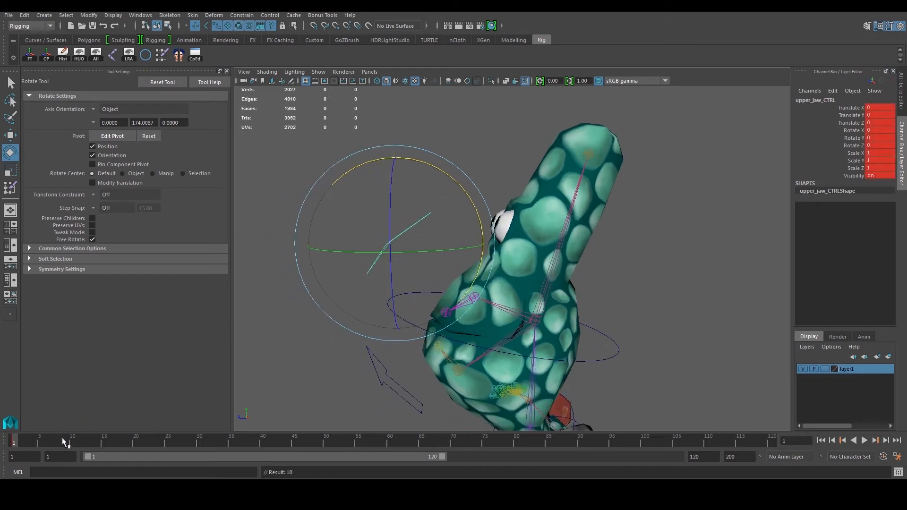
- At frame 10, rotate the upper jaw control upward about X to open the mouth and key the pose
drag(46, 441, 73, 441)
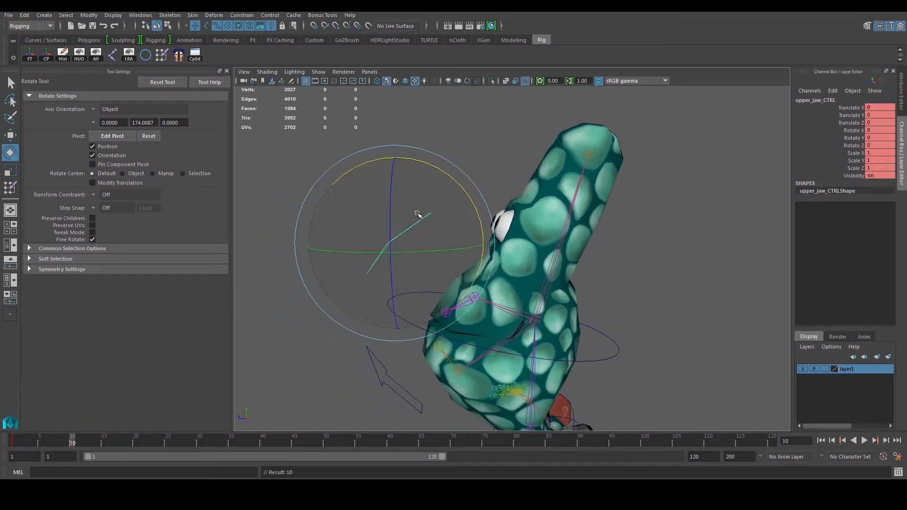
drag(435, 165, 481, 226)
double_click(879, 130)
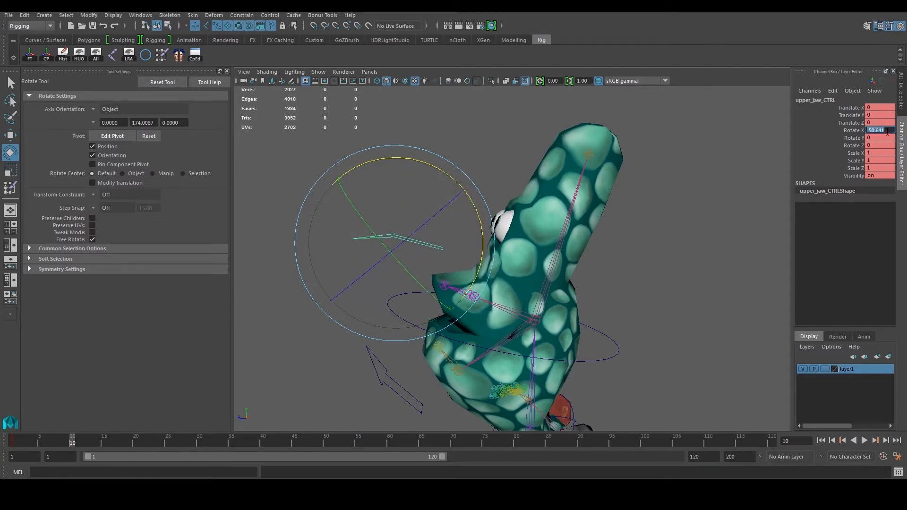
text(-)
key(Return)
- Examine the opened upper jaw's deformation from the side and the front of the head
alt+drag(695, 191, 749, 316)
click(749, 316)
scroll(698, 290, up, 3)
alt+drag(696, 290, 476, 289)
scroll(567, 292, down, 7)
drag(445, 233, 632, 308)
key(ctrl+z)
click(649, 218)
alt+drag(649, 218, 539, 235)
- Start the Paint Skin Weights tool on the head mesh, compare the upper_jaw and upper_lip influences, and make upper_jaw active
click(522, 237)
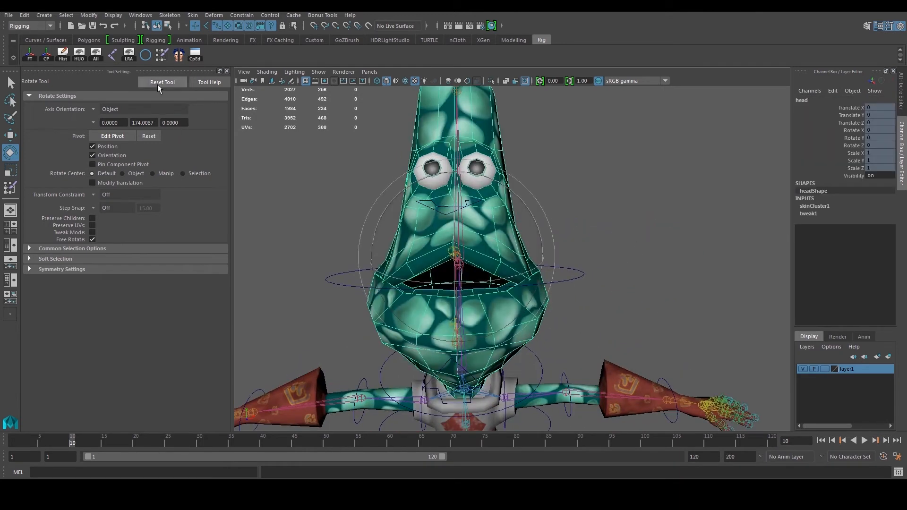
click(163, 54)
scroll(453, 229, up, 2)
alt+drag(464, 233, 457, 225)
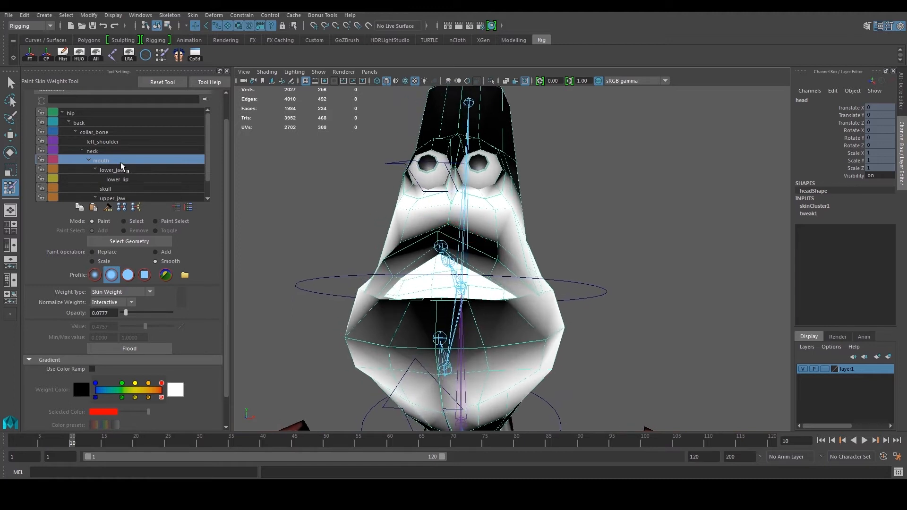
scroll(123, 166, down, 1)
click(128, 187)
alt+drag(310, 187, 296, 181)
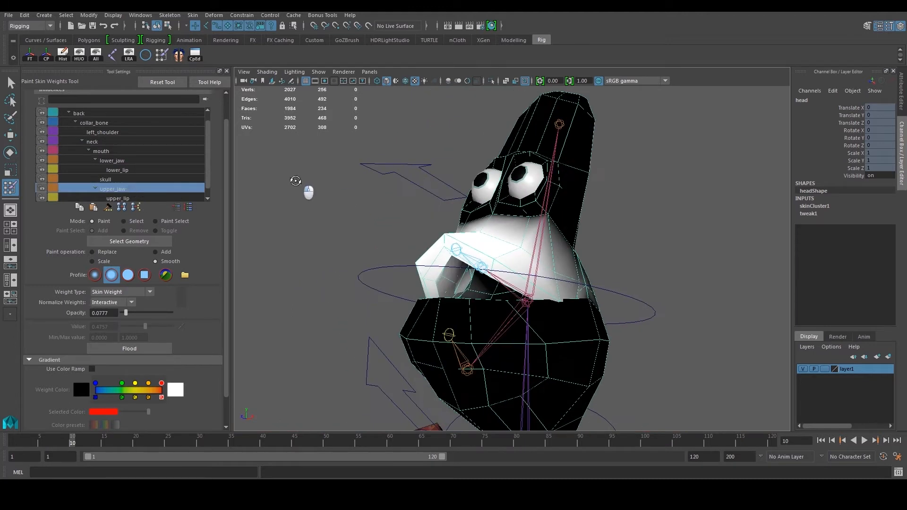
click(134, 199)
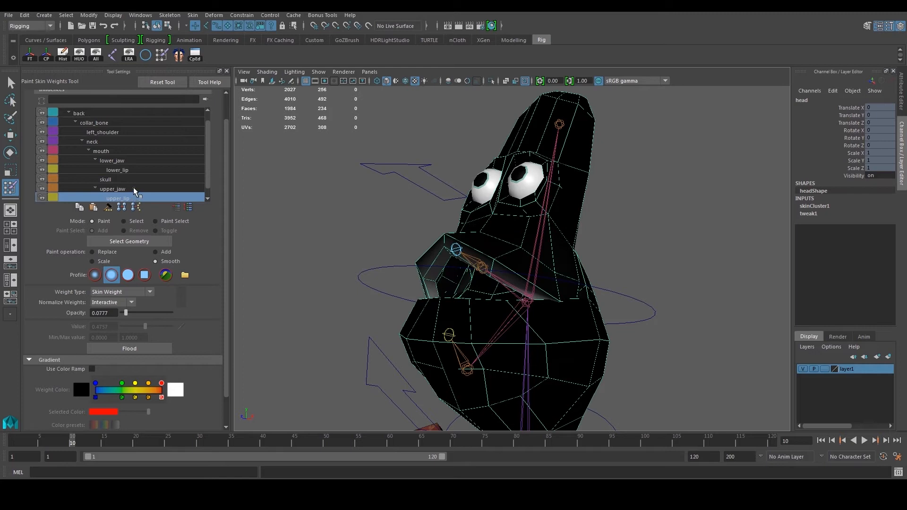
click(132, 186)
- Switch the brush operation to Add and paint upper_jaw weight at the inner corner of the mouth
alt+drag(334, 191, 421, 232)
scroll(446, 232, up, 5)
scroll(446, 232, down, 5)
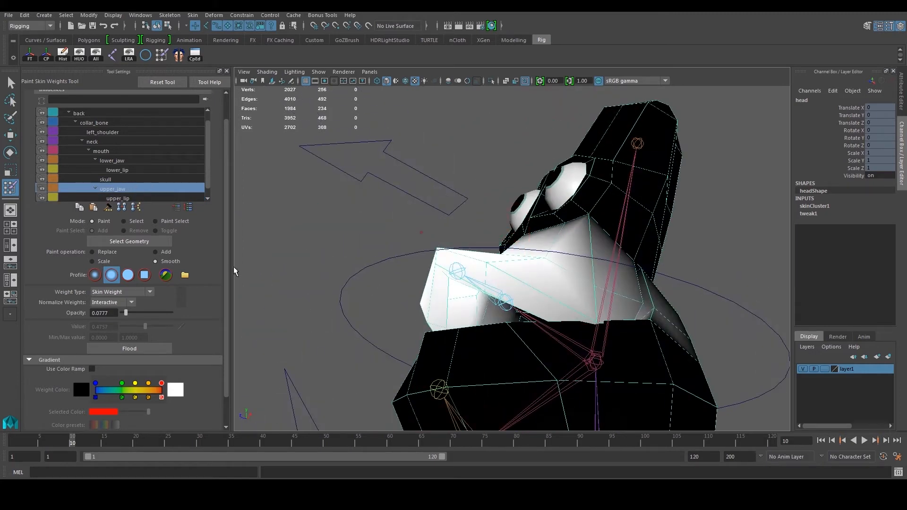
alt+drag(626, 254, 551, 273)
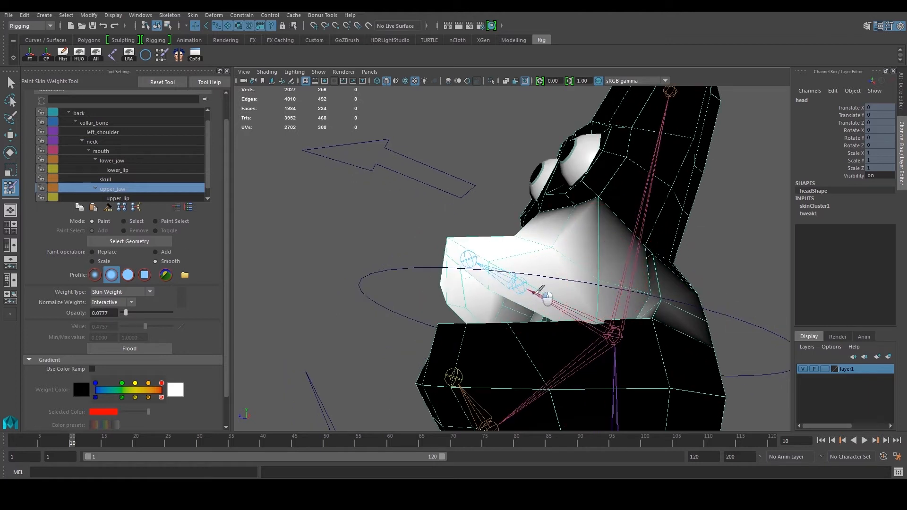
alt+drag(479, 286, 607, 289)
alt+drag(658, 305, 672, 246)
alt+middle_drag(672, 246, 647, 235)
alt+right_drag(648, 235, 608, 253)
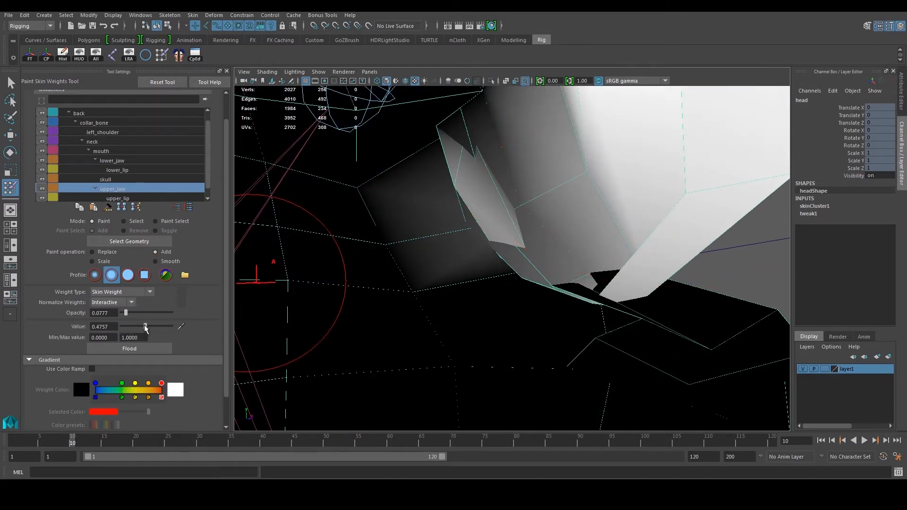
click(532, 236)
click(522, 236)
- Set the brush opacity to 0.8641 and value to 0, and check the upper_jaw weights around the cheek and mouth corner
mouse_move(575, 257)
alt+mouse_down()
mouse_move(594, 247)
mouse_move(442, 253)
mouse_move(467, 238)
mouse_move(472, 279)
mouse_move(498, 263)
mouse_move(500, 288)
alt+mouse_up()
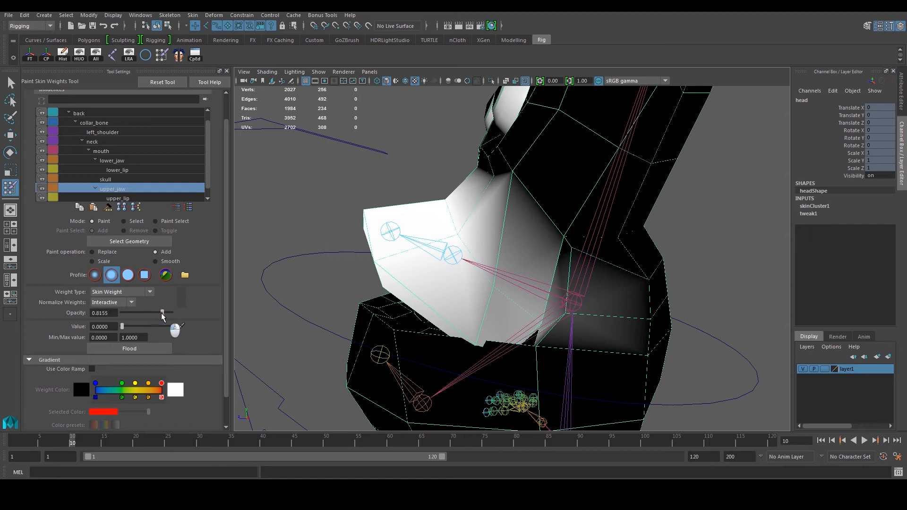
alt+drag(496, 332, 545, 345)
scroll(584, 322, up, 5)
scroll(546, 290, down, 5)
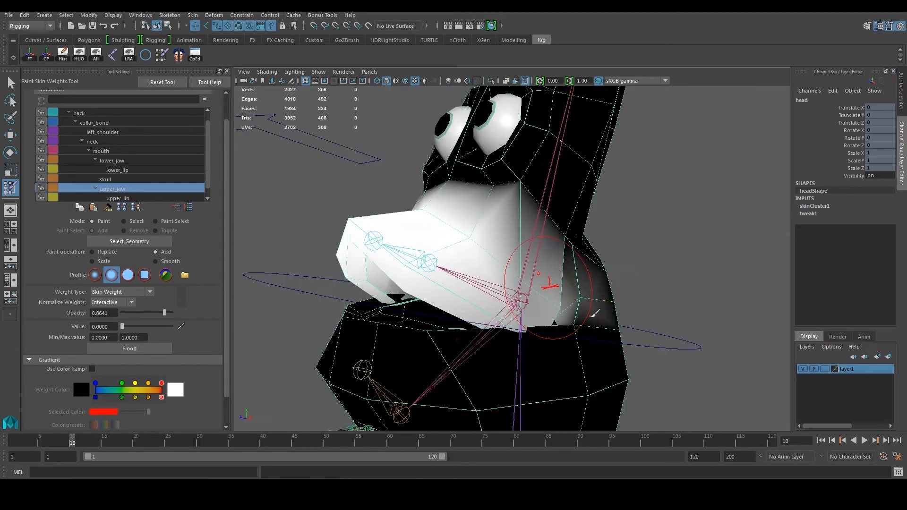
alt+drag(641, 319, 611, 319)
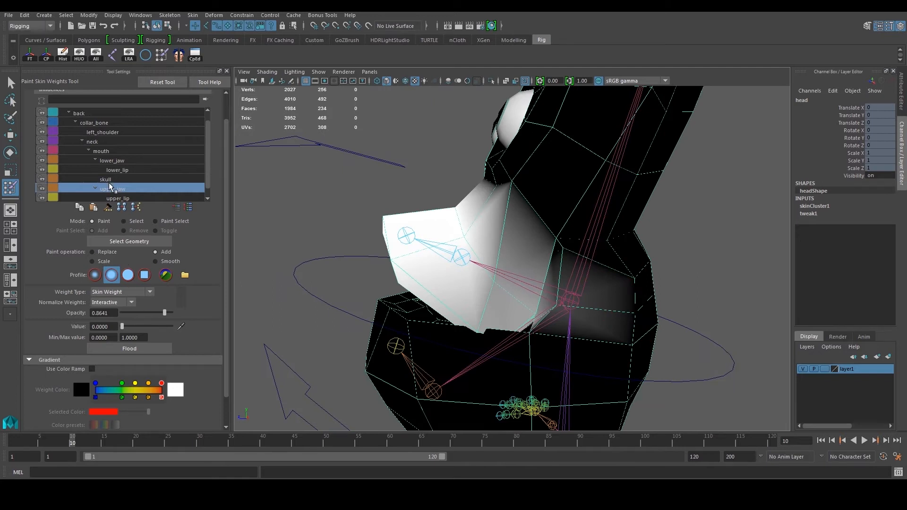
- Add mouth influence weight at the inner mouth corner, using a brush value of 0.4951
click(109, 152)
scroll(511, 312, up, 5)
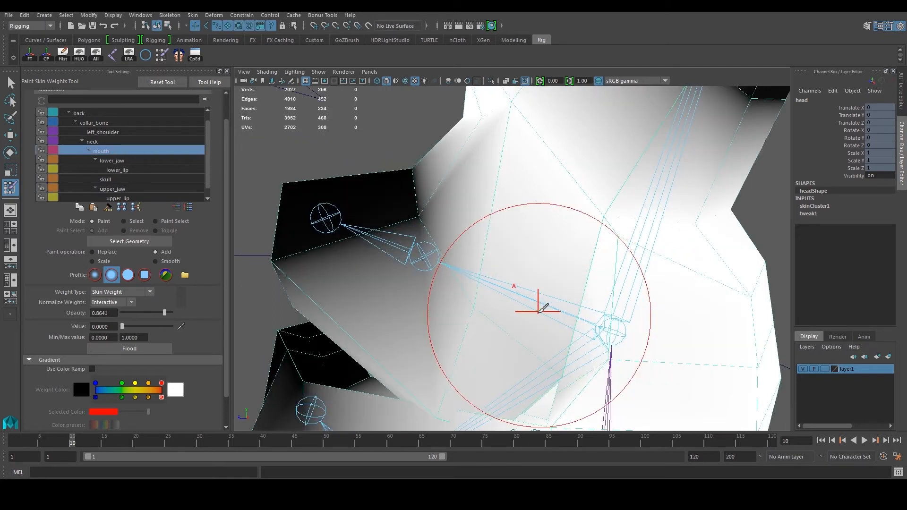
alt+drag(512, 316, 492, 328)
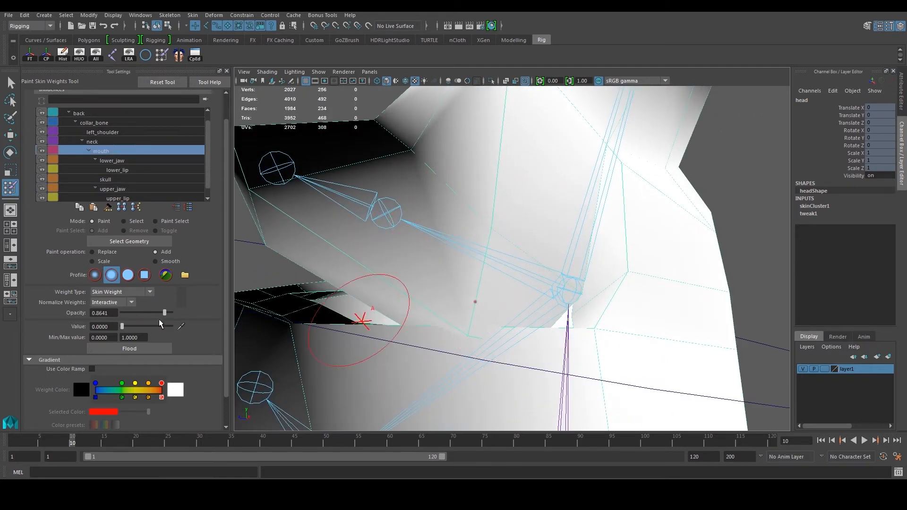
drag(142, 327, 146, 327)
click(474, 292)
mouse_move(441, 294)
alt+mouse_down()
mouse_move(602, 299)
mouse_move(567, 298)
alt+mouse_up()
click(507, 242)
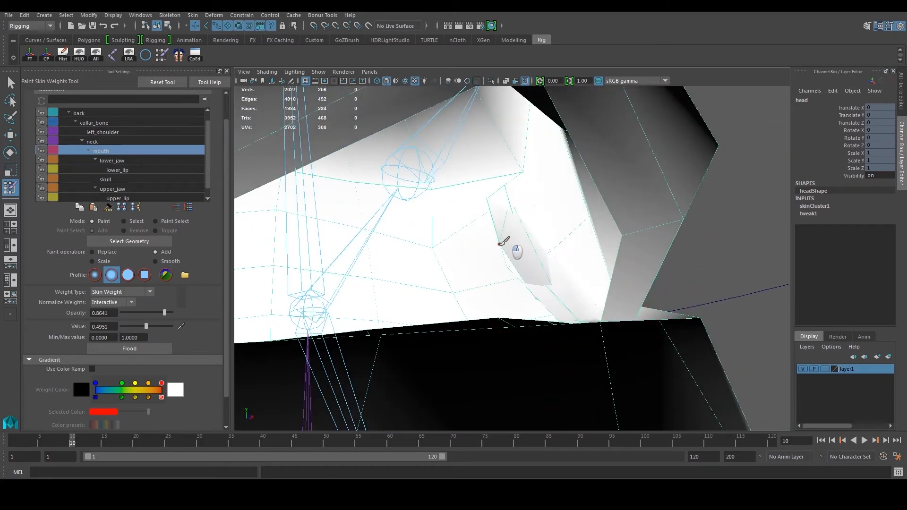
alt+drag(509, 243, 524, 258)
mouse_move(536, 294)
alt+mouse_down()
mouse_move(604, 304)
mouse_move(540, 361)
alt+mouse_up()
- Smooth the mouth influence weights around the inner mouth corner and along the upper jaw's edge
click(156, 261)
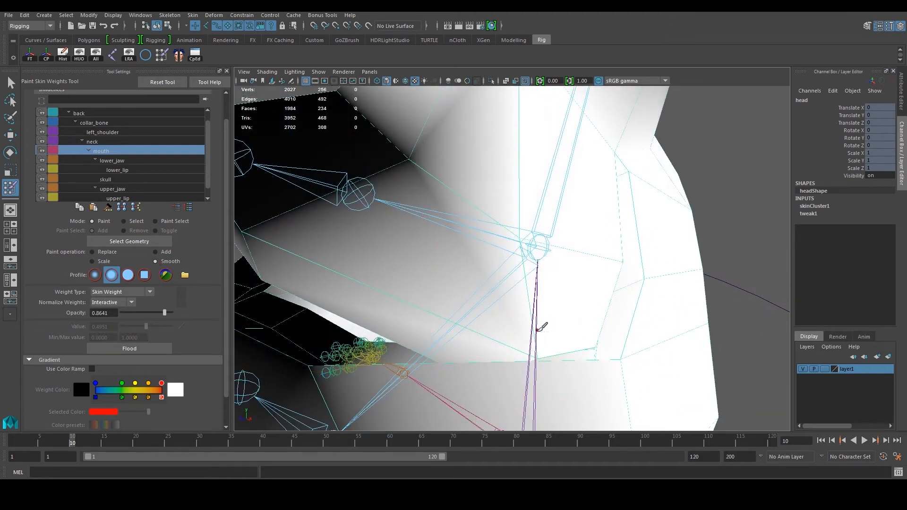
mouse_move(558, 370)
alt+mouse_down()
mouse_move(533, 377)
mouse_move(610, 338)
mouse_move(554, 313)
alt+mouse_up()
mouse_move(525, 236)
alt+mouse_down()
mouse_move(526, 263)
mouse_move(547, 288)
alt+mouse_up()
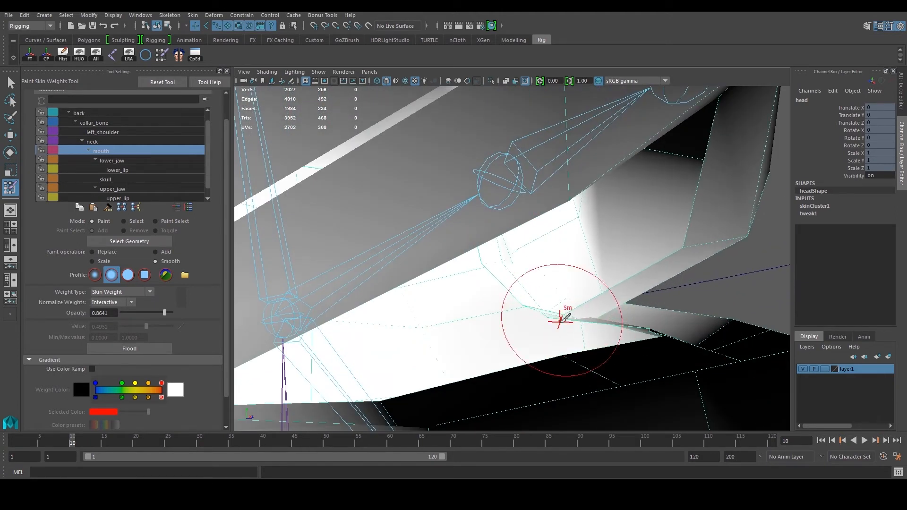
mouse_move(541, 304)
alt+mouse_down()
mouse_move(607, 324)
mouse_move(480, 324)
alt+mouse_up()
mouse_move(622, 330)
alt+mouse_down()
mouse_move(547, 364)
mouse_move(597, 271)
alt+mouse_up()
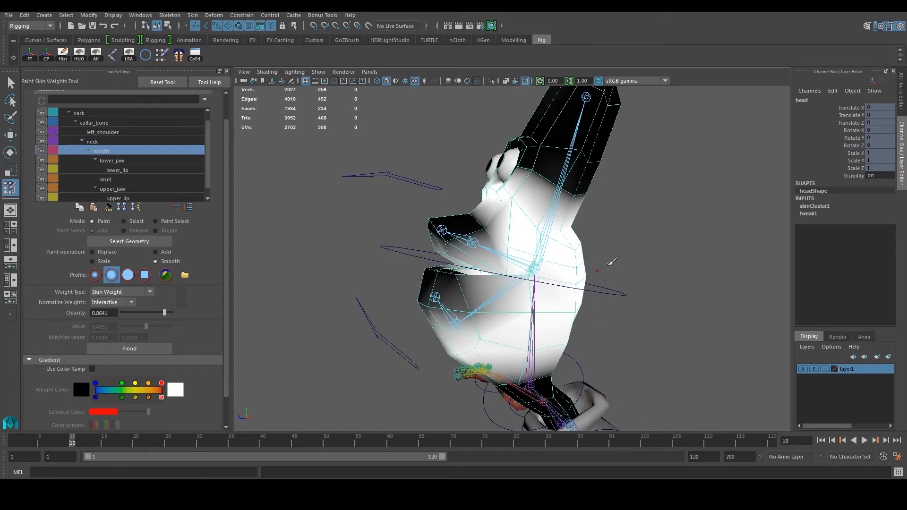
- Leave weight painting, scrub the upper jaw animation back to frame 1, and check the closed mouth from the front
key(w)
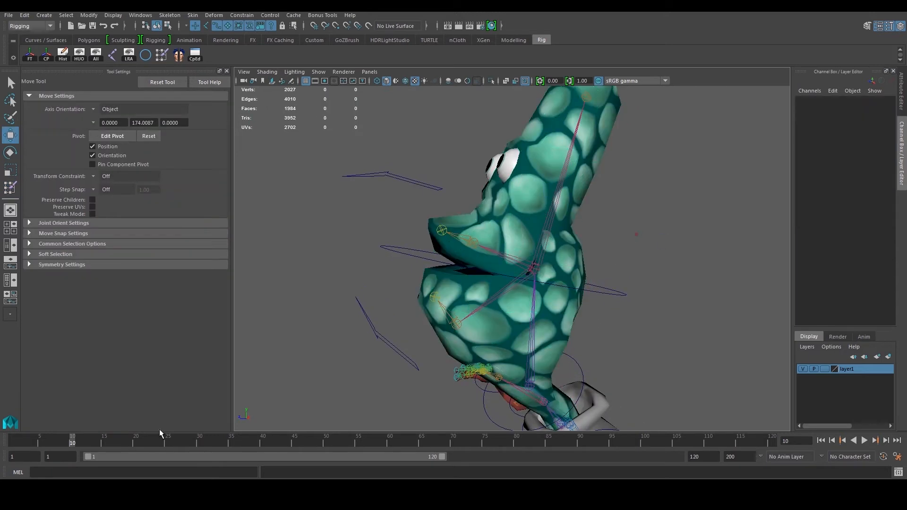
drag(70, 439, 6, 441)
click(519, 215)
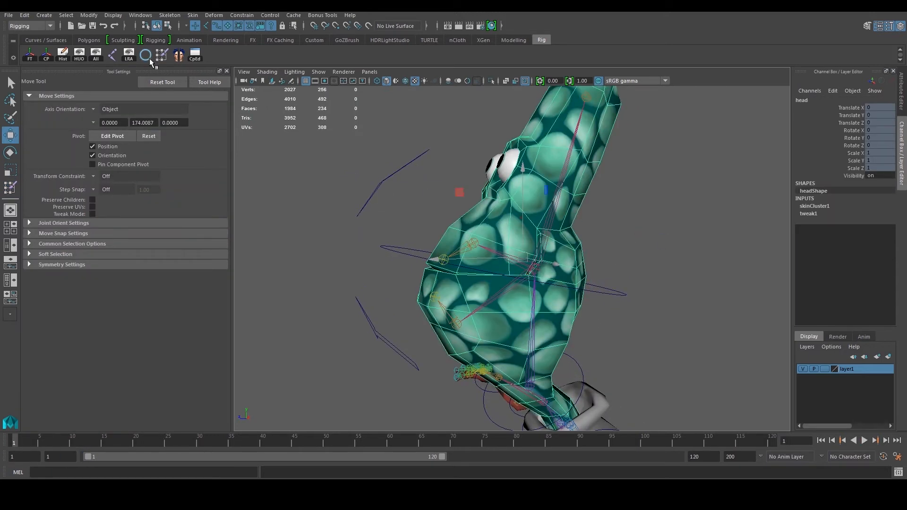
alt+drag(385, 242, 555, 254)
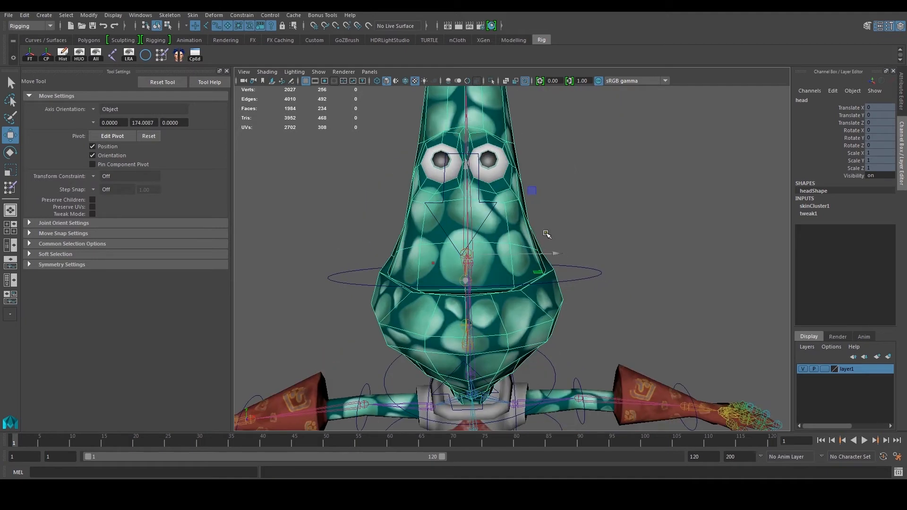
click(630, 222)
scroll(630, 223, down, 3)
alt+drag(630, 223, 575, 250)
click(570, 267)
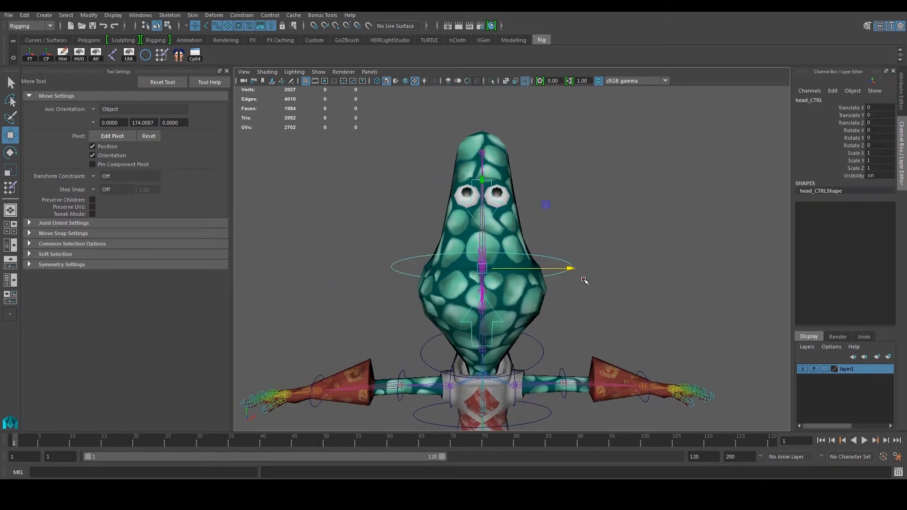
- Select the upper jaw control and delete its keys across frames 1 to 10
scroll(583, 279, down, 3)
drag(510, 279, 463, 214)
click(415, 170)
click(448, 219)
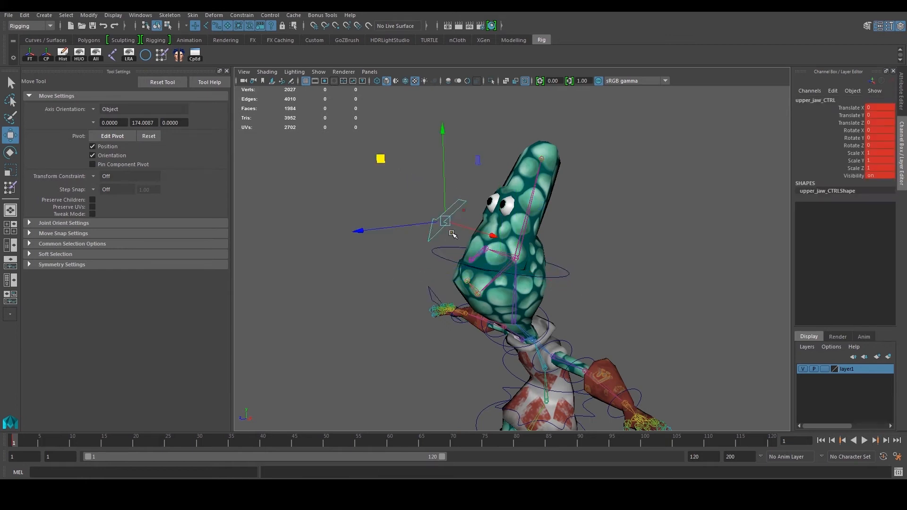
shift+drag(73, 444, 16, 443)
right_click(42, 441)
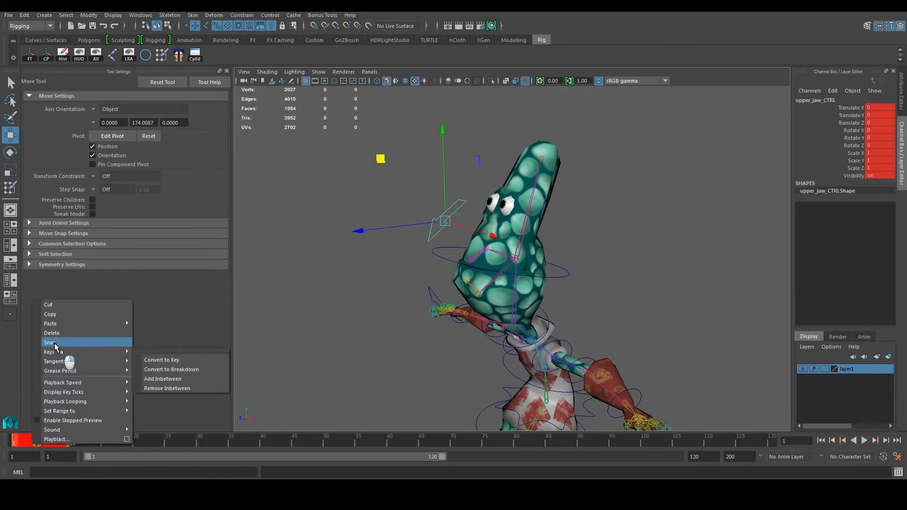
click(108, 337)
click(373, 333)
- Test the neck deformation by rotating the neck control, and undo the test rotations
alt+drag(513, 330, 590, 310)
click(537, 339)
key(e)
alt+drag(614, 303, 553, 296)
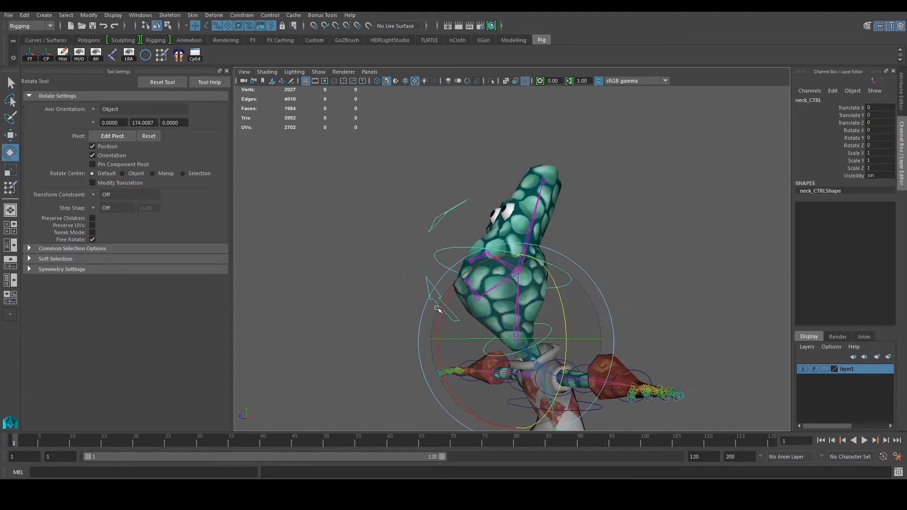
key(ctrl+z)
drag(440, 334, 471, 383)
key(ctrl+z)
- Rotate the head control about Z to test how the head and neck deform
click(628, 211)
drag(582, 263, 557, 284)
alt+drag(536, 279, 554, 209)
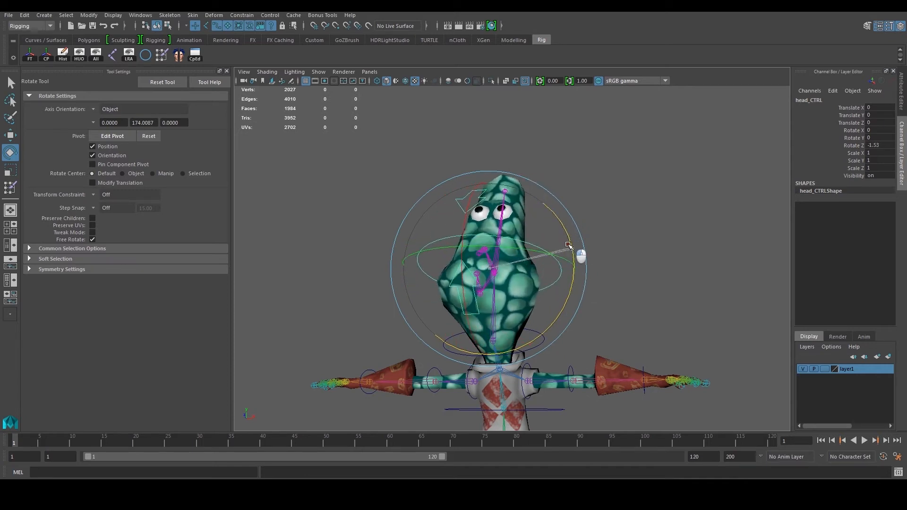
click(615, 215)
- Rotate the upper jaw control to about -40 in X and swing the lower jaw control open, undoing the extra free rotation
alt+drag(580, 230, 658, 174)
click(571, 205)
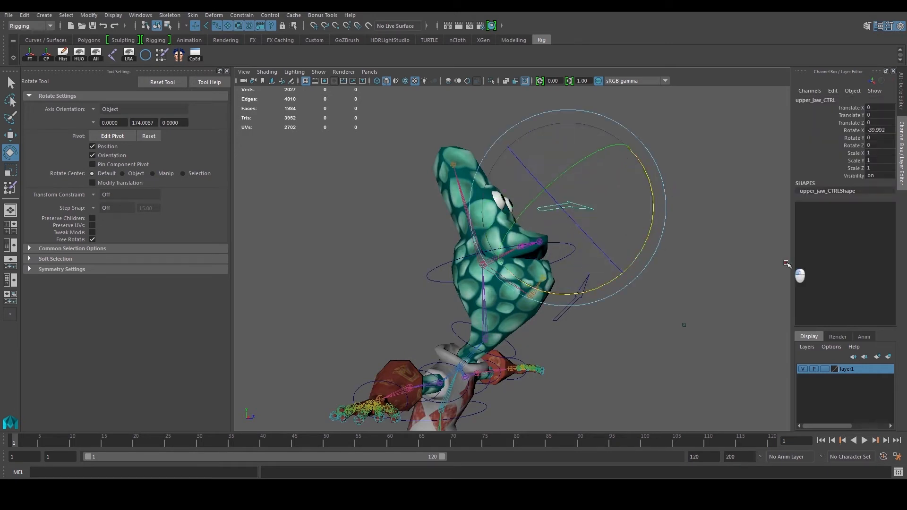
click(774, 265)
click(586, 281)
drag(648, 261, 657, 288)
click(575, 180)
click(585, 210)
key(ctrl+z)
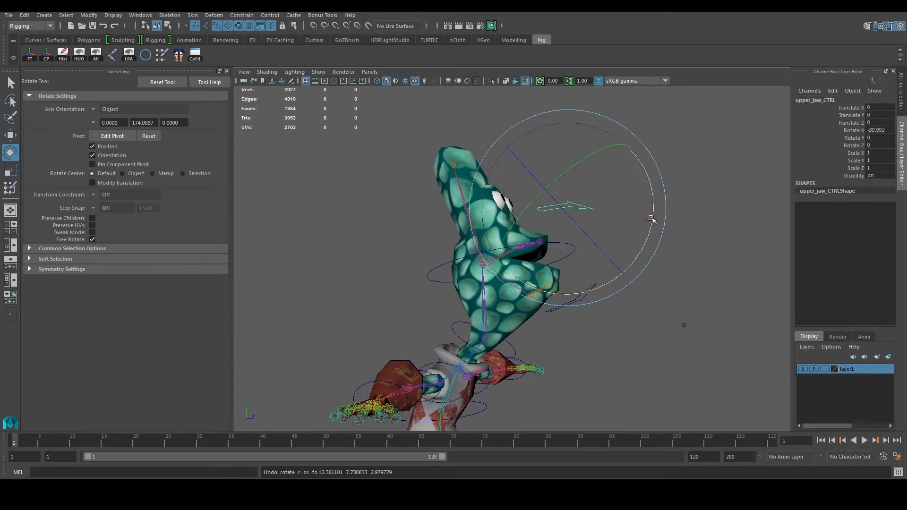
- Reset the X rotation of the upper jaw and lower jaw controls to close the mouth
alt+drag(695, 267, 722, 293)
scroll(653, 285, up, 8)
alt+drag(654, 285, 566, 285)
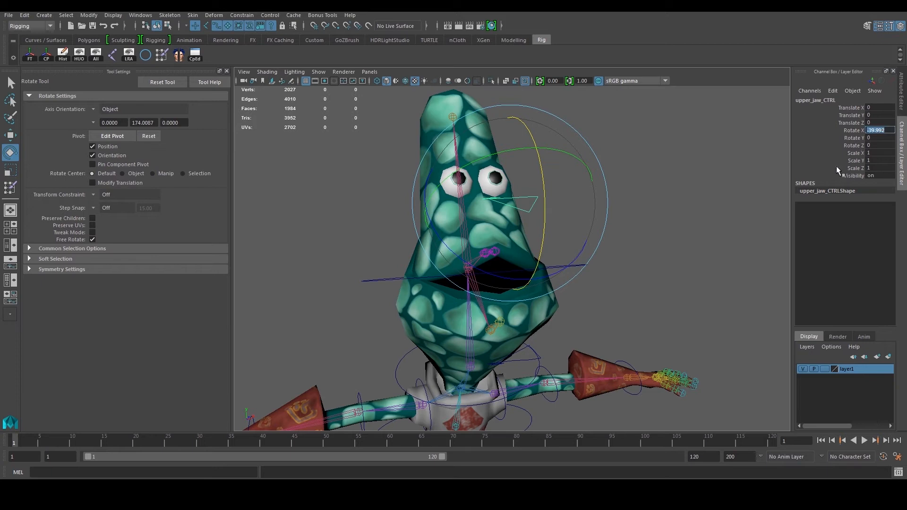
click(706, 243)
alt+drag(577, 322, 647, 318)
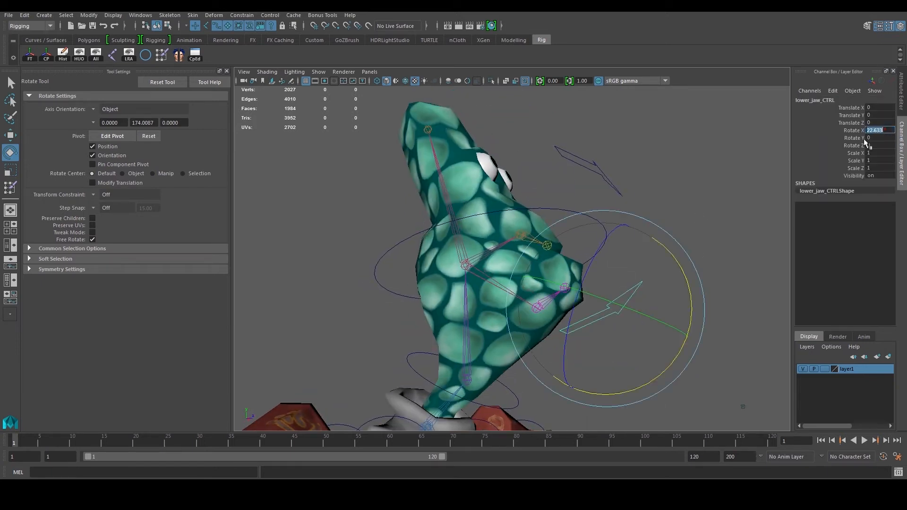
key(Return)
click(688, 199)
- Select the right shoulder control and key all its channels at frame 1
scroll(749, 194, down, 8)
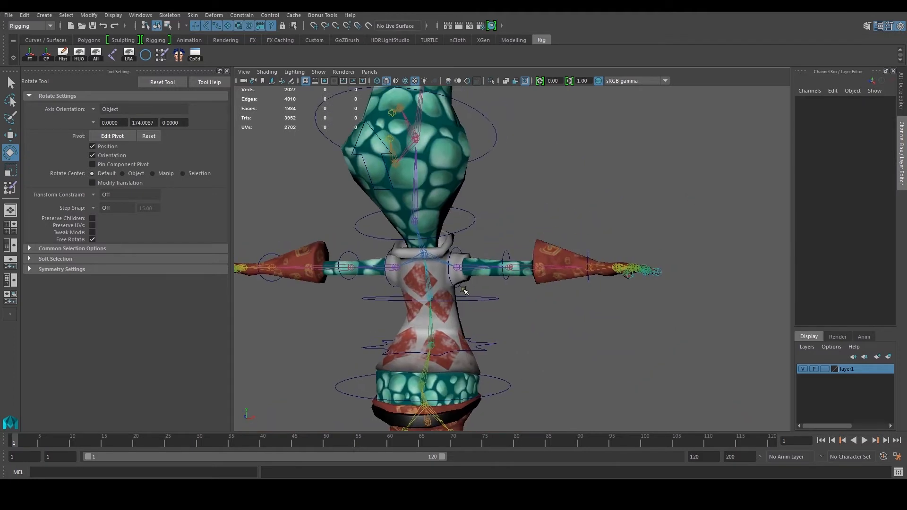
scroll(458, 255, up, 4)
click(439, 244)
alt+drag(470, 254, 487, 250)
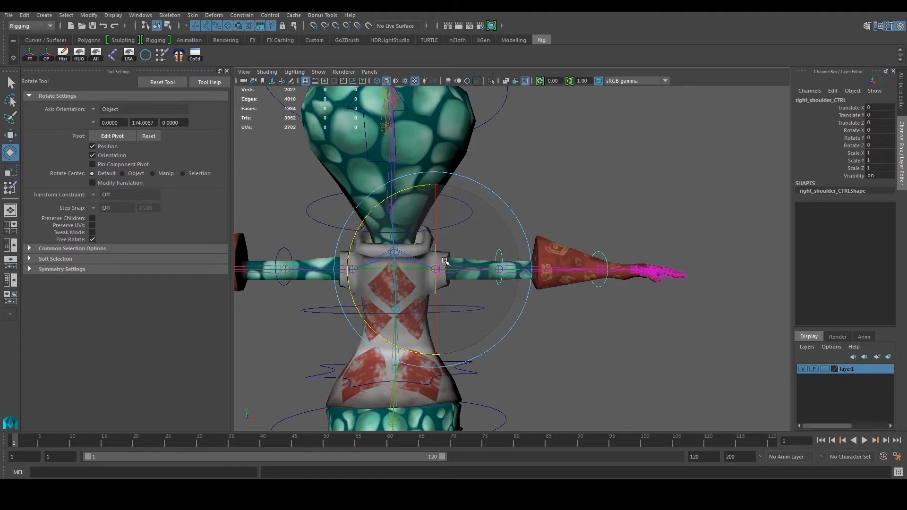
key(s)
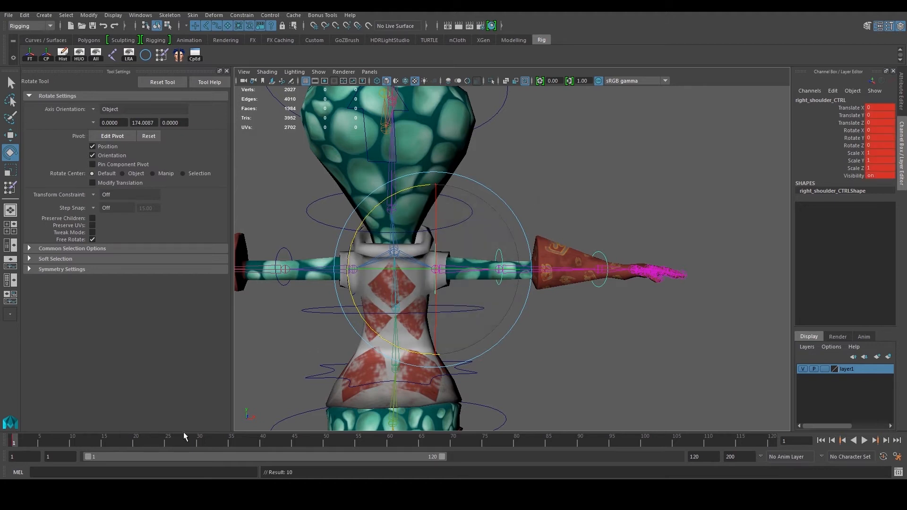
- At frame 10, lower the arm by setting the right shoulder control's Z rotation to -67, and key it
click(71, 443)
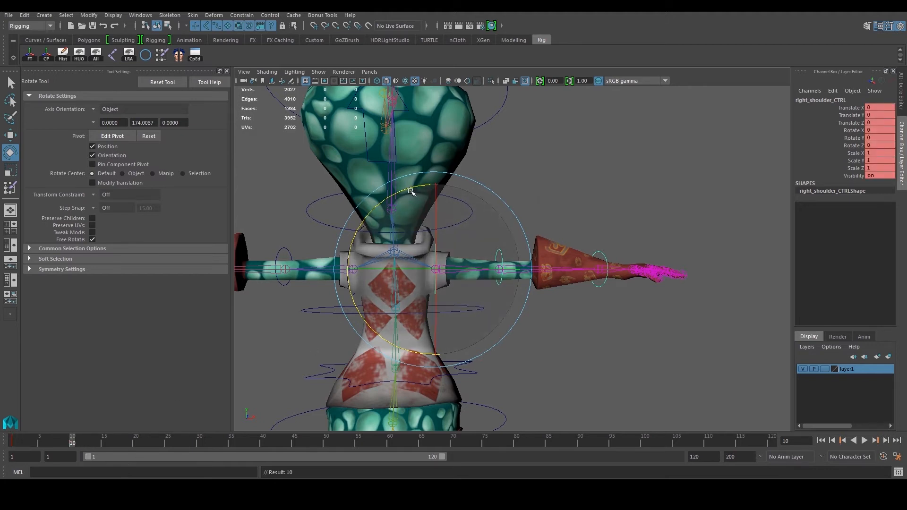
drag(411, 191, 474, 248)
key(ctrl+z)
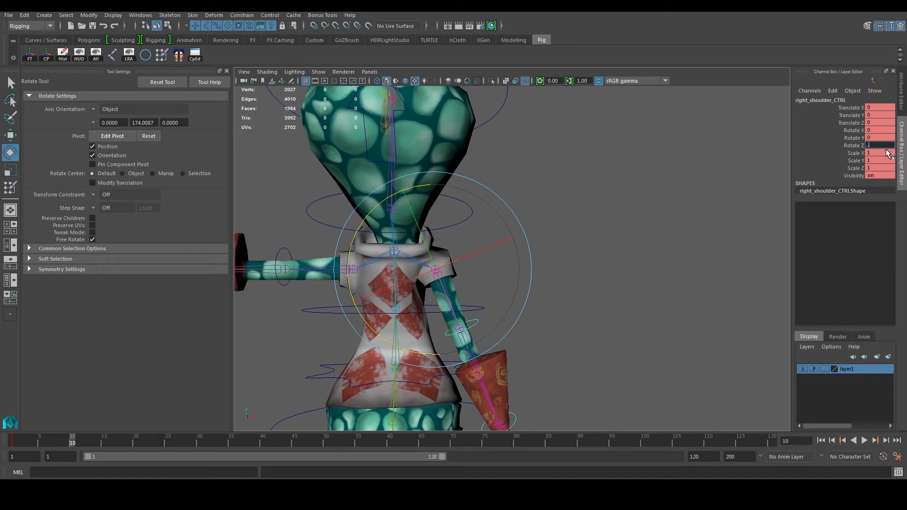
key(Return)
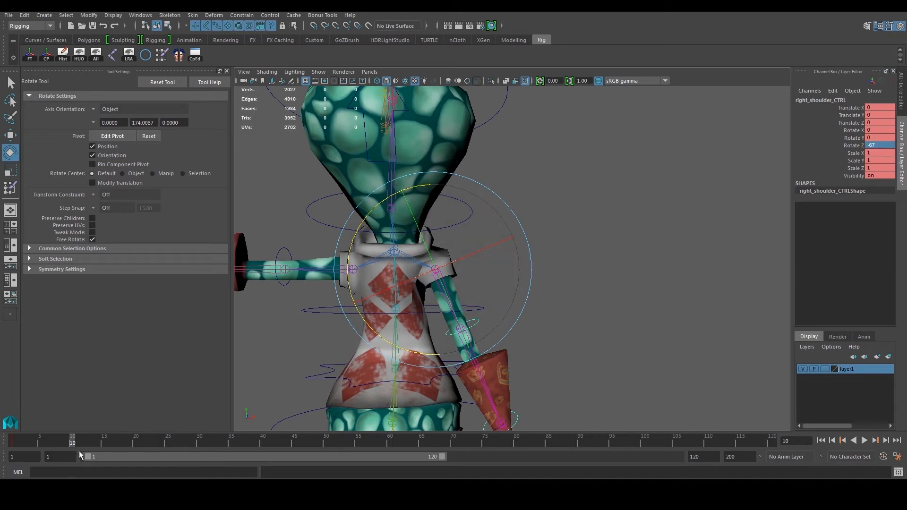
key(s)
- Check the shoulder's deformation up close, select the body mesh and scrub the arm animation to frame 5
alt+drag(425, 282, 501, 275)
click(583, 255)
scroll(583, 255, up, 3)
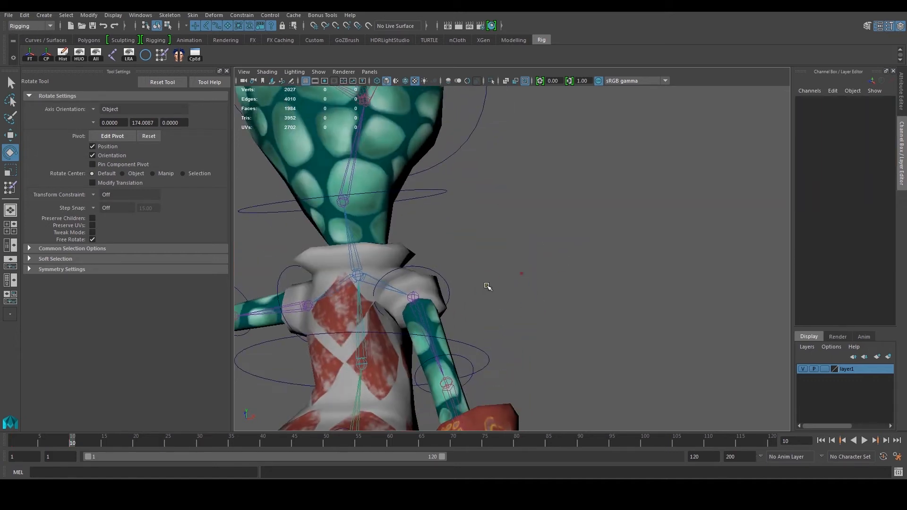
scroll(414, 262, up, 5)
scroll(426, 255, down, 5)
scroll(509, 282, up, 3)
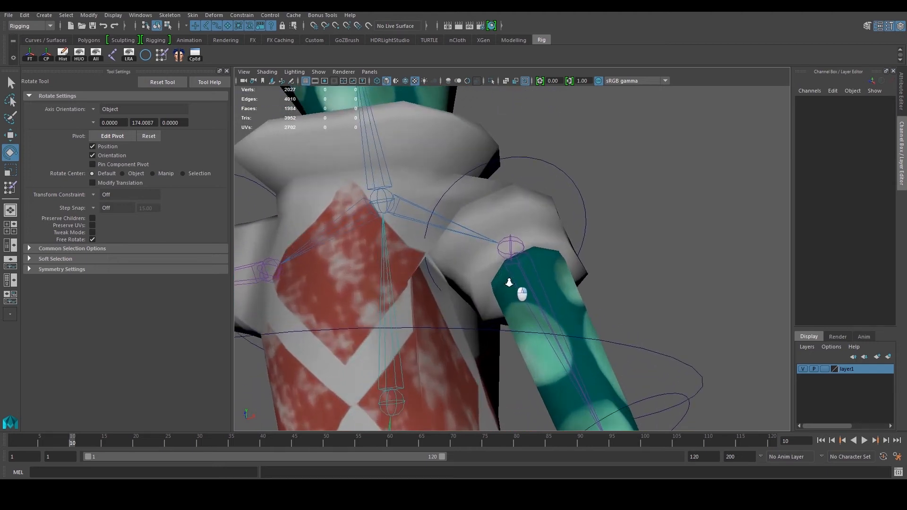
click(463, 270)
click(16, 443)
drag(18, 446, 39, 446)
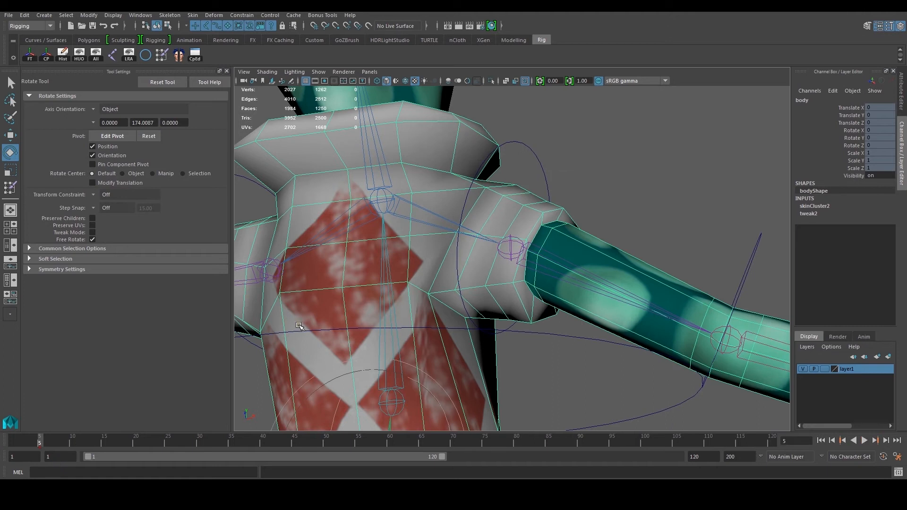
- Start Paint Skin Weights on the body mesh and display the left_shoulder influence around the chest and shoulder
click(161, 55)
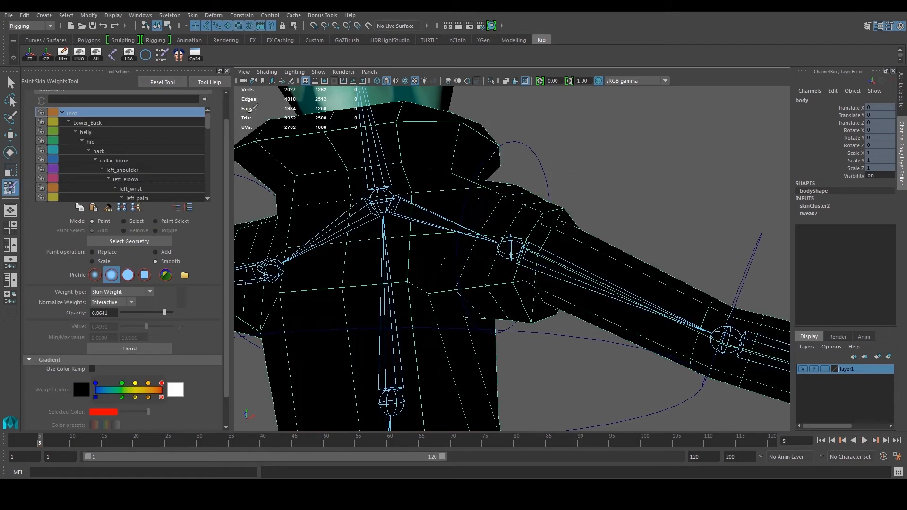
scroll(151, 167, down, 1)
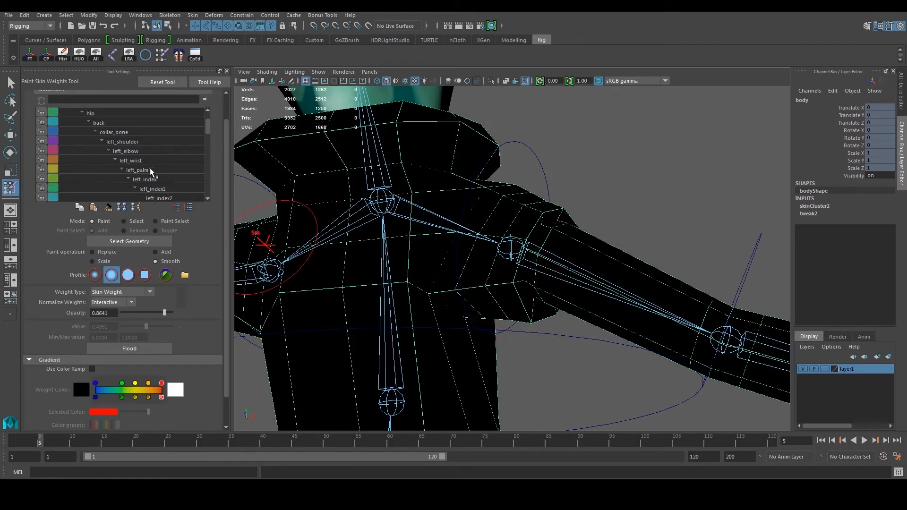
click(128, 142)
scroll(397, 215, down, 5)
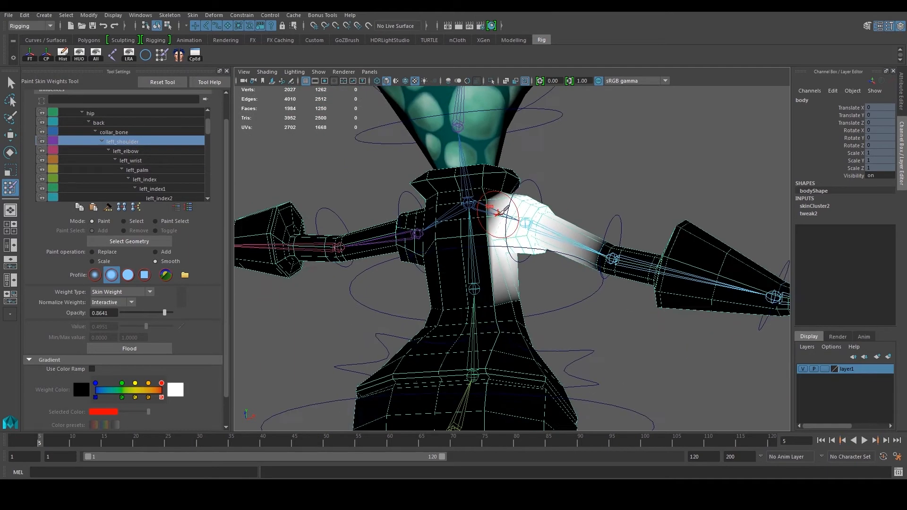
alt+middle_drag(493, 300, 511, 254)
scroll(511, 254, up, 2)
mouse_move(557, 266)
alt+mouse_down()
mouse_move(559, 313)
mouse_move(491, 323)
mouse_move(503, 364)
alt+mouse_up()
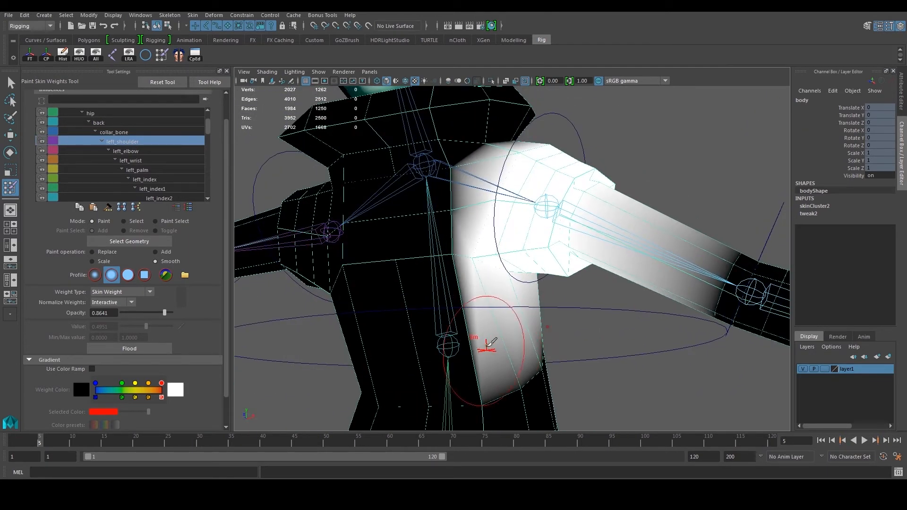
- Scrub the arm bend to frame 7 and examine the left_shoulder and collar_bone influences around the shoulder
click(72, 442)
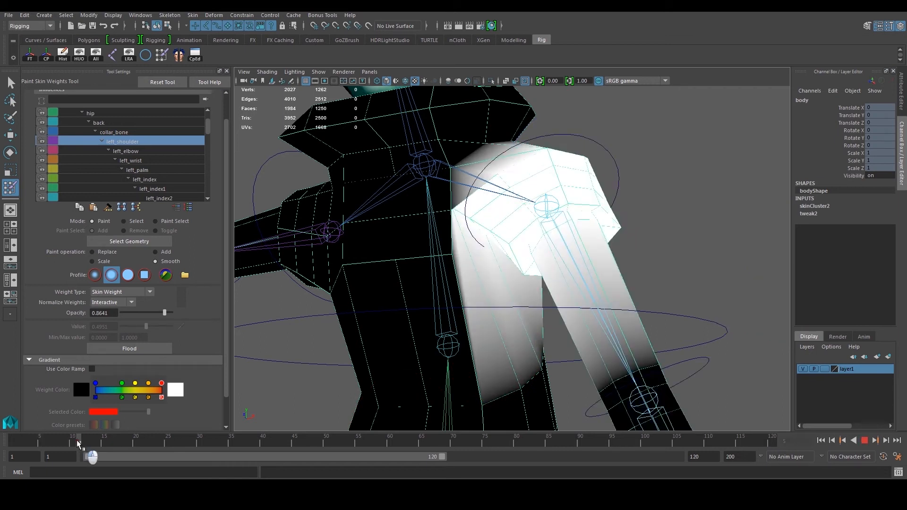
drag(91, 444, 54, 449)
alt+drag(474, 294, 248, 204)
scroll(140, 144, up, 2)
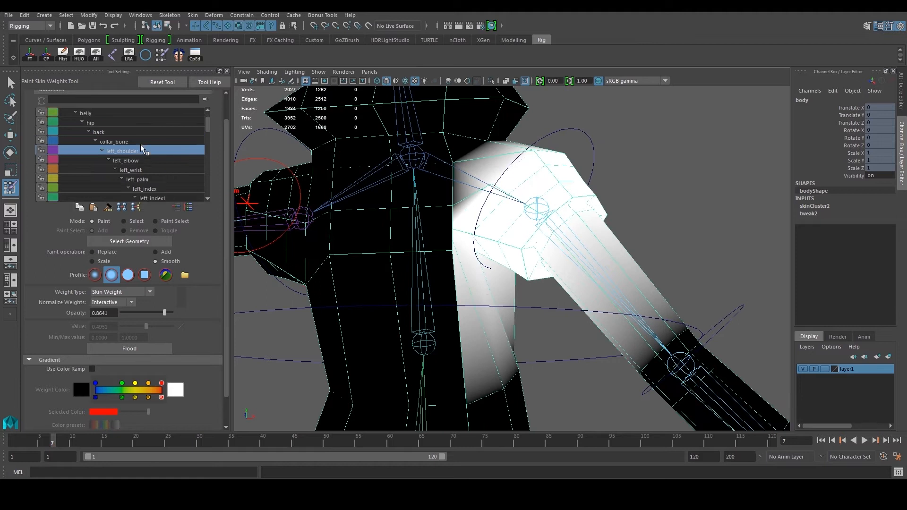
click(125, 147)
scroll(464, 166, down, 3)
alt+drag(463, 166, 488, 179)
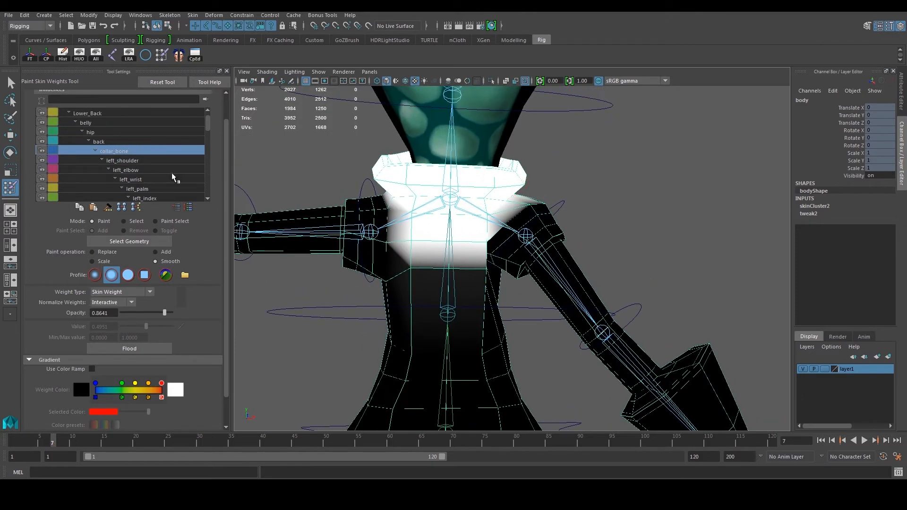
- Add weight to the back influence beside the left armpit, using opacity 0.8932 and value 0.8738
click(116, 143)
scroll(507, 288, up, 8)
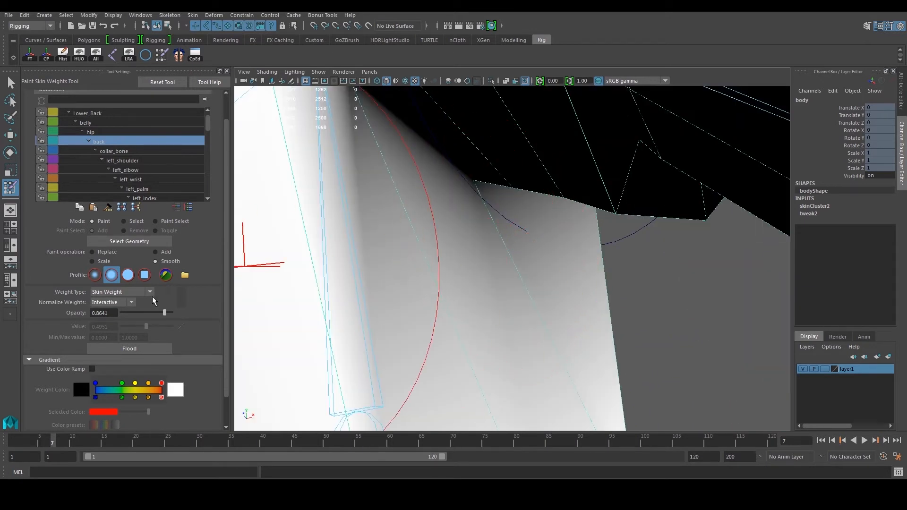
click(165, 251)
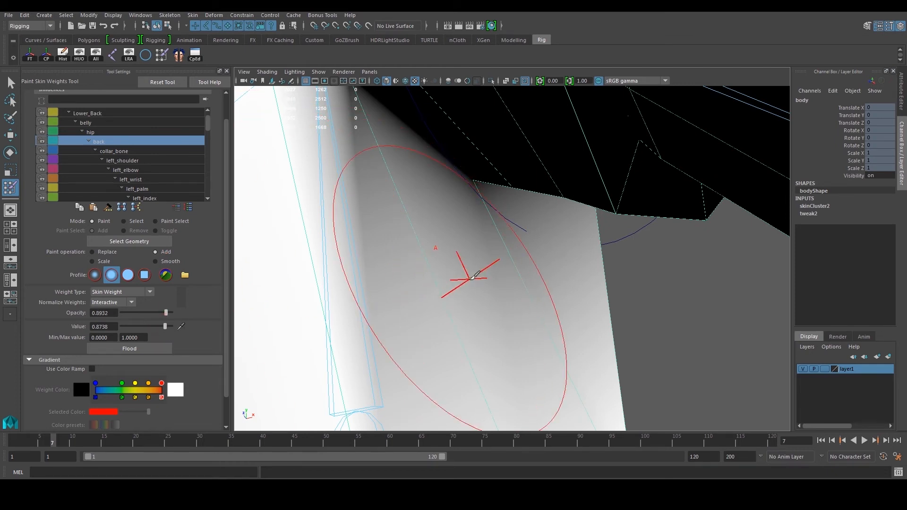
mouse_move(476, 273)
mouse_down()
mouse_move(473, 233)
mouse_move(520, 243)
mouse_move(493, 222)
mouse_move(498, 241)
mouse_move(429, 263)
mouse_move(539, 213)
mouse_move(530, 231)
mouse_move(550, 240)
mouse_move(543, 228)
mouse_up()
scroll(520, 254, down, 5)
alt+middle_drag(543, 229, 522, 243)
- Smooth the back influence's weights around the left armpit from several sides
alt+right_drag(522, 243, 538, 287)
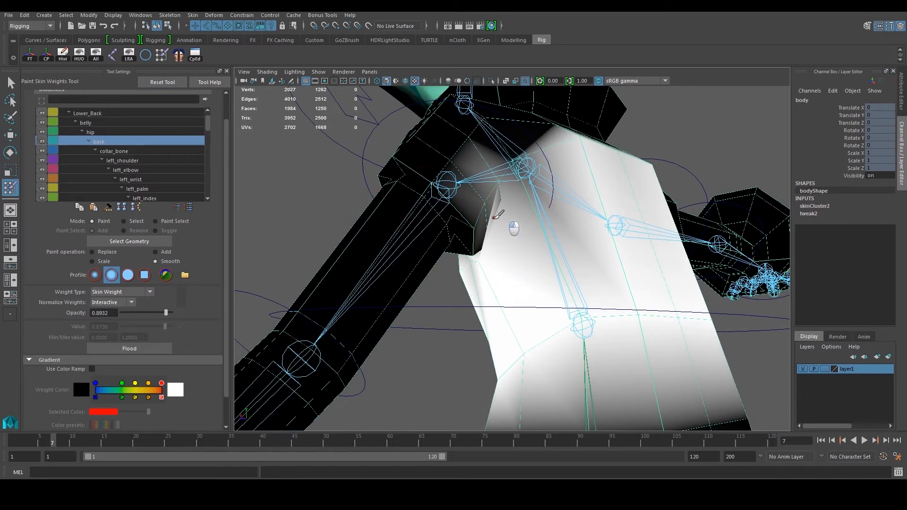
mouse_move(509, 220)
alt+mouse_down()
mouse_move(415, 238)
mouse_move(460, 257)
mouse_move(449, 229)
mouse_move(419, 236)
mouse_move(445, 192)
mouse_move(476, 202)
mouse_move(449, 211)
alt+mouse_up()
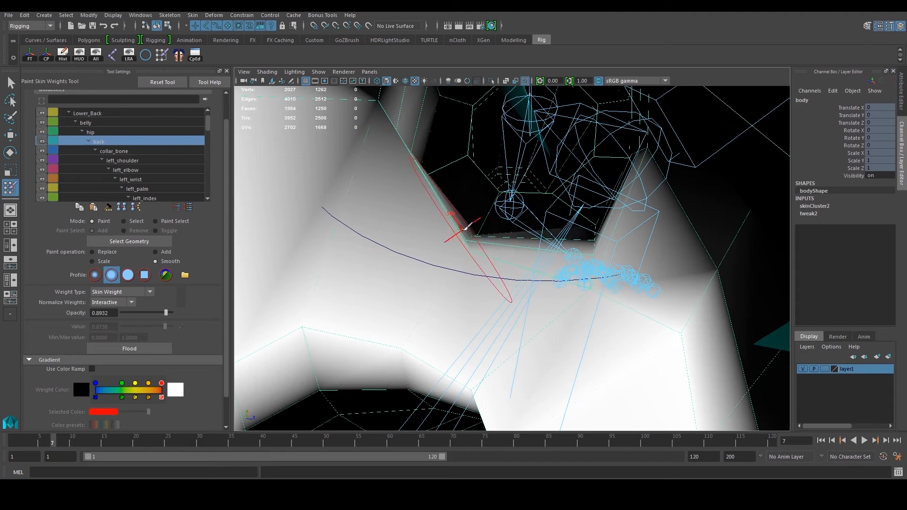
mouse_move(490, 243)
alt+mouse_down()
mouse_move(480, 237)
mouse_move(524, 246)
alt+mouse_up()
scroll(524, 245, down, 5)
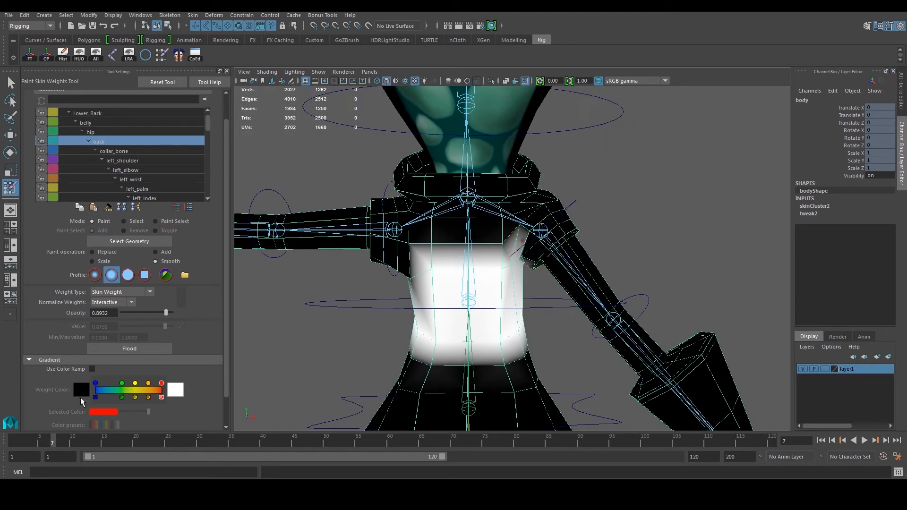
- Scrub to frame 10 and smooth the back influence where the lowered arm meets the torso, undoing the last stroke
drag(67, 442, 77, 442)
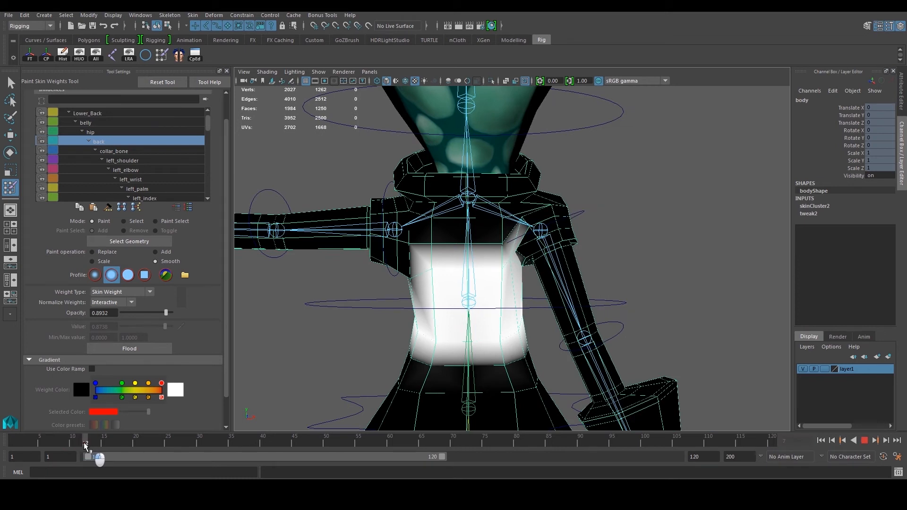
alt+right_drag(522, 265, 540, 319)
alt+drag(540, 319, 524, 292)
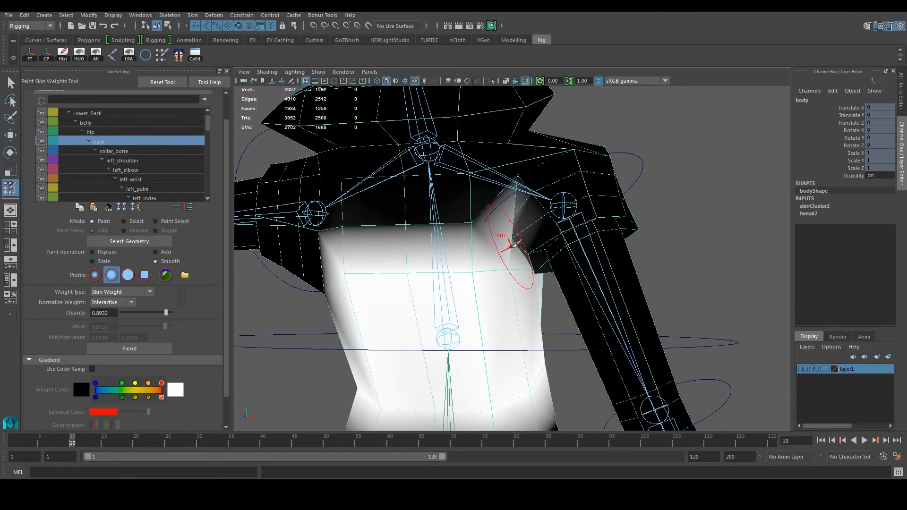
alt+drag(518, 245, 497, 223)
key(ctrl+z)
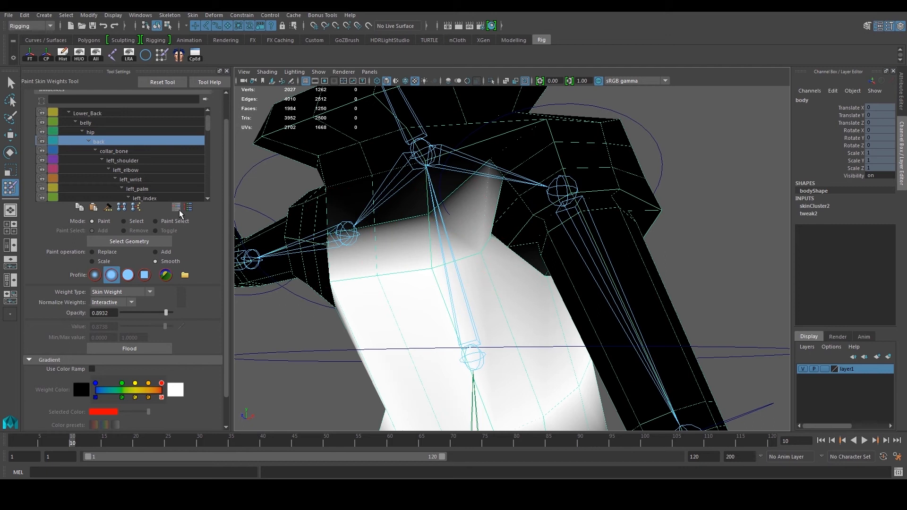
click(132, 161)
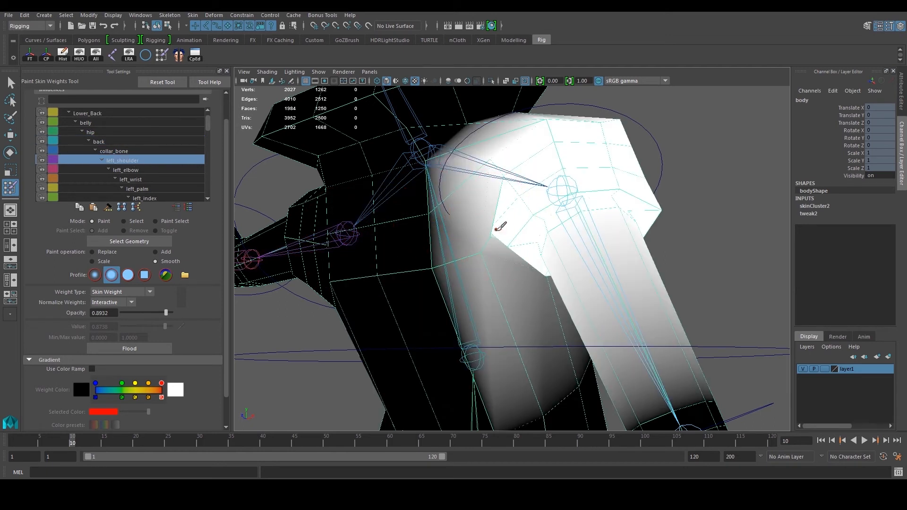
key(ctrl+z)
mouse_move(495, 240)
alt+mouse_down()
mouse_move(485, 216)
mouse_move(502, 248)
mouse_move(522, 251)
mouse_move(510, 249)
alt+mouse_up()
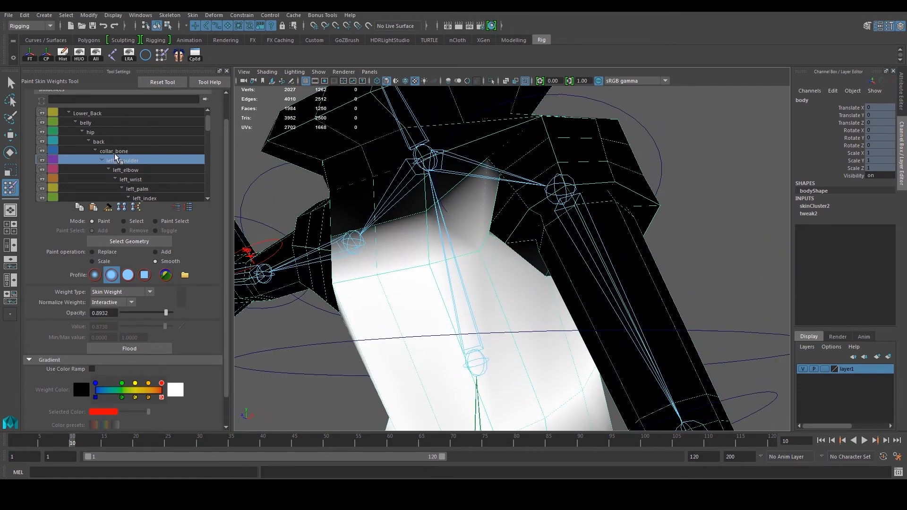
- Add left_shoulder weight under the armpit with opacity and value at 0.8155, and smooth the painted area
click(131, 171)
click(129, 161)
alt+drag(539, 219, 534, 218)
mouse_move(534, 219)
alt+right_down()
mouse_move(553, 259)
mouse_move(539, 239)
alt+right_up()
click(155, 251)
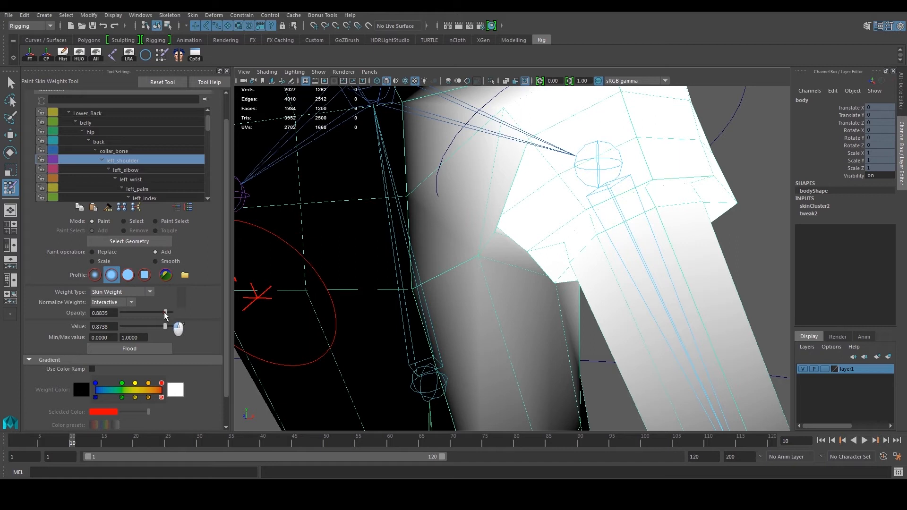
mouse_move(496, 239)
mouse_down()
mouse_move(486, 257)
mouse_move(532, 259)
mouse_move(539, 312)
mouse_move(574, 270)
mouse_move(556, 253)
mouse_up()
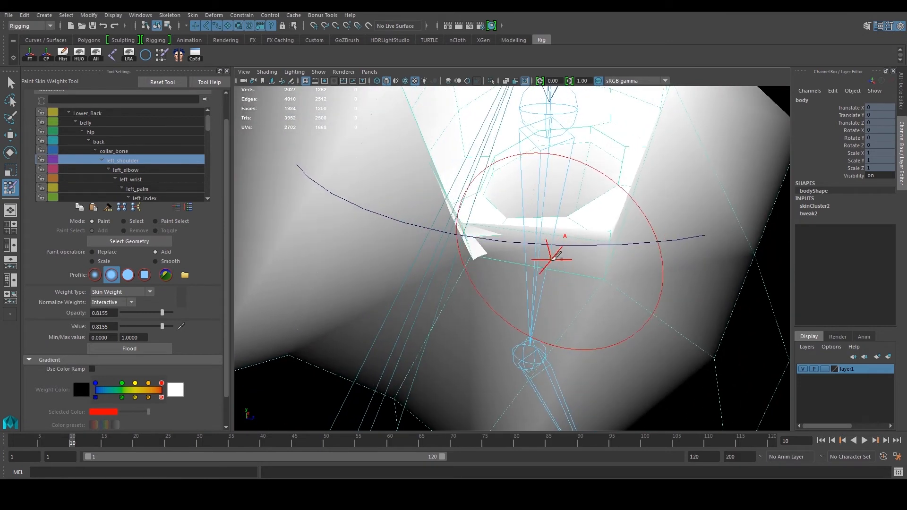
click(155, 261)
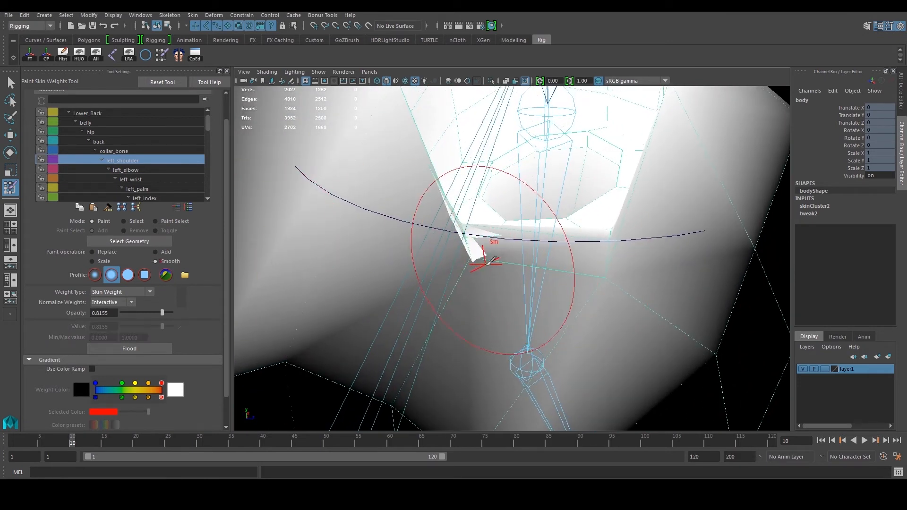
mouse_move(470, 253)
alt+mouse_down()
mouse_move(528, 279)
mouse_move(420, 259)
alt+mouse_up()
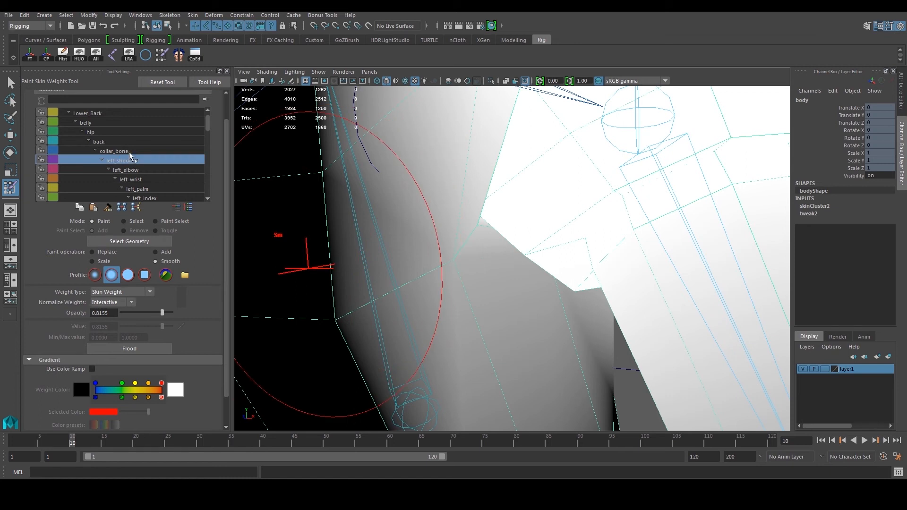
- Try to smooth the back influence's weights at the left armpit, and undo the change
click(116, 141)
drag(472, 221, 449, 213)
scroll(451, 212, down, 8)
alt+drag(502, 231, 524, 216)
scroll(534, 236, up, 2)
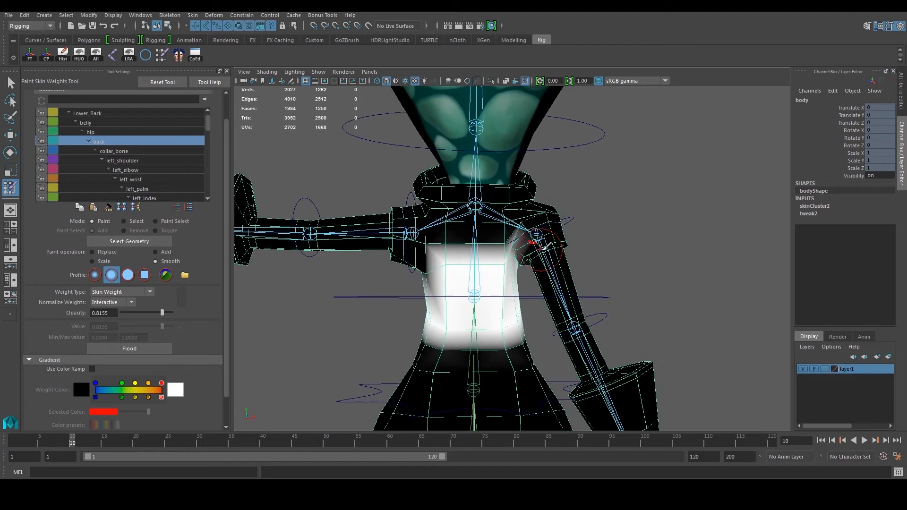
key(ctrl+z)
scroll(537, 236, up, 2)
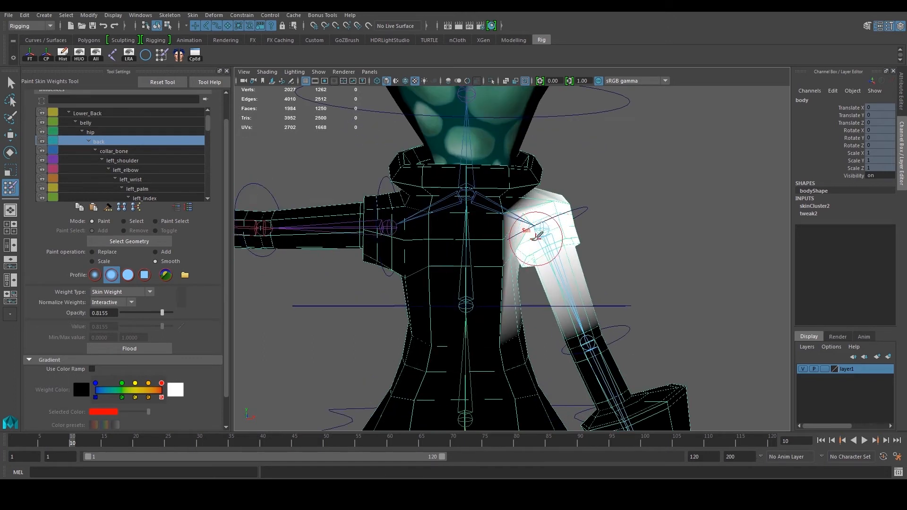
- Smooth the back influence's weights around the lowered arm's armpit on both the front and back of the torso
click(103, 140)
scroll(552, 242, up, 3)
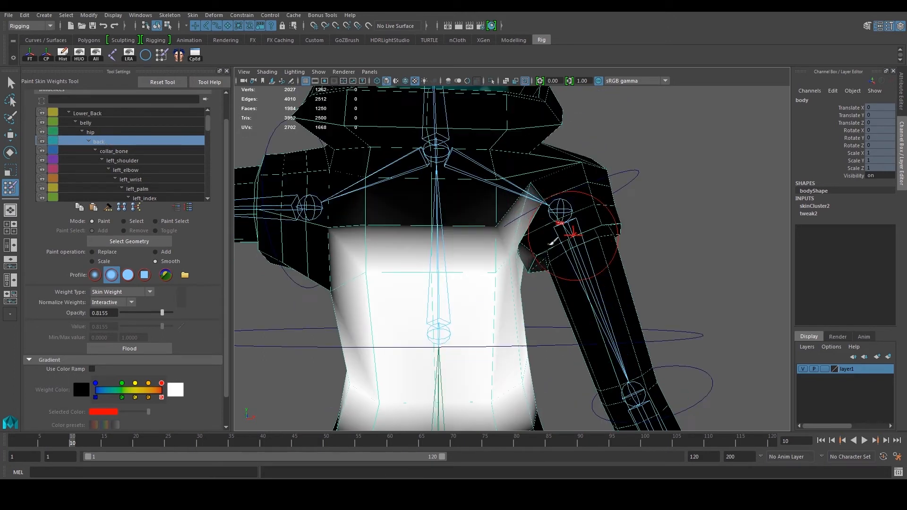
mouse_move(550, 243)
alt+mouse_down()
mouse_move(546, 192)
mouse_move(486, 227)
mouse_move(517, 274)
mouse_move(415, 272)
mouse_move(482, 196)
alt+mouse_up()
mouse_move(526, 169)
alt+mouse_down()
mouse_move(571, 179)
mouse_move(519, 236)
mouse_move(530, 226)
alt+mouse_up()
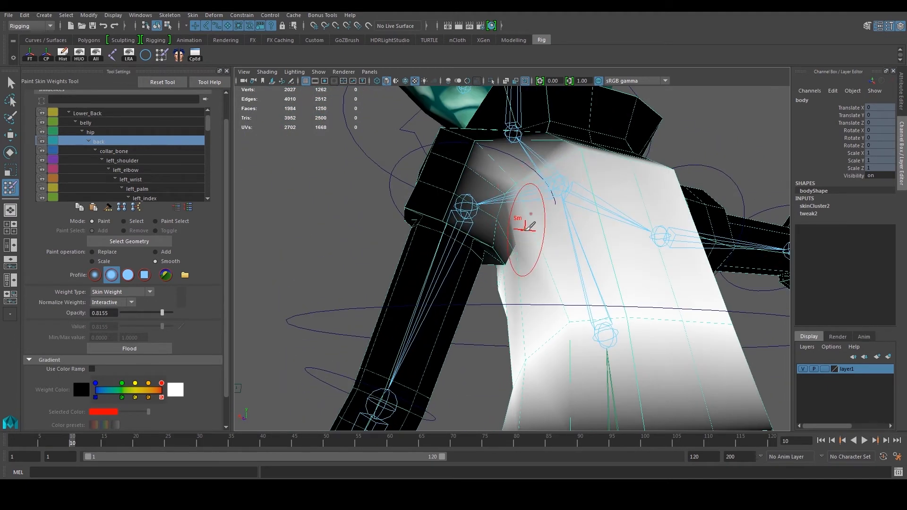
mouse_move(486, 281)
alt+mouse_down()
mouse_move(675, 308)
mouse_move(522, 261)
alt+mouse_up()
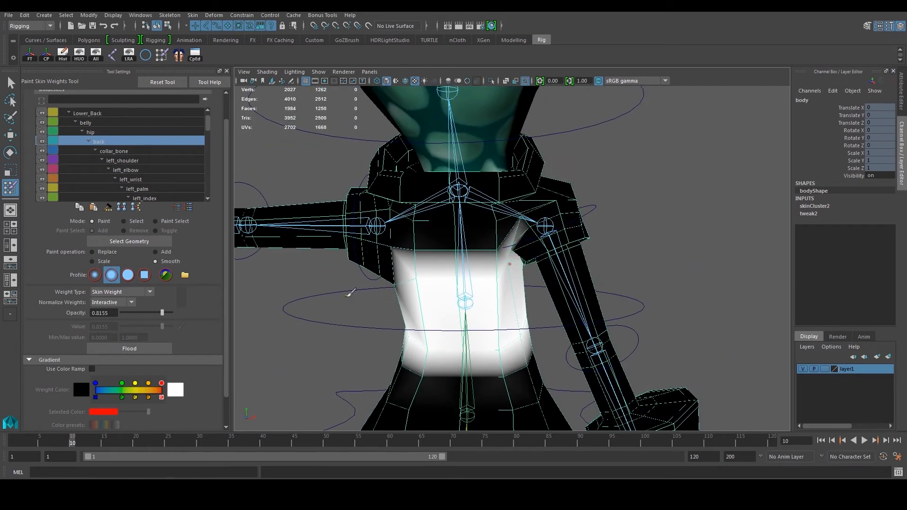
- Add back influence weight on the torso beside the armpit, and smooth the area, undoing the last stroke
click(159, 252)
mouse_move(526, 255)
alt+mouse_down()
mouse_move(492, 249)
mouse_move(503, 262)
alt+mouse_up()
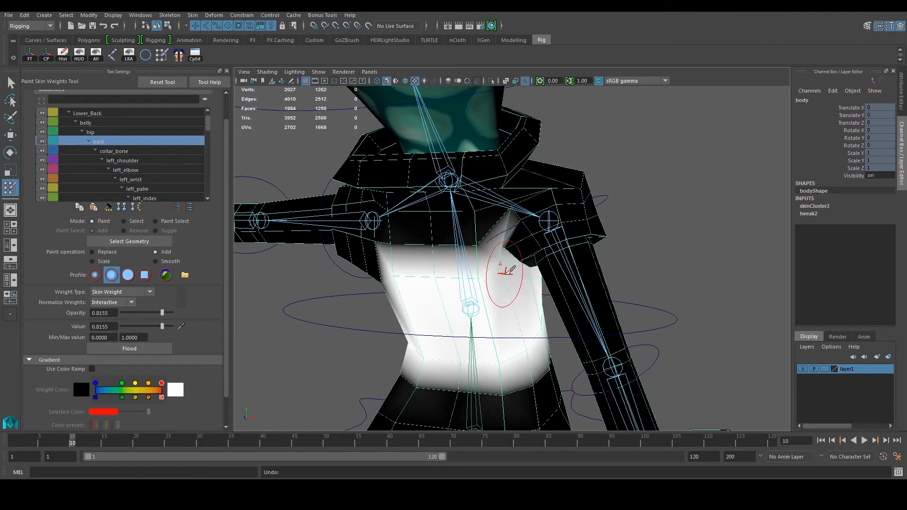
alt+drag(529, 308, 520, 289)
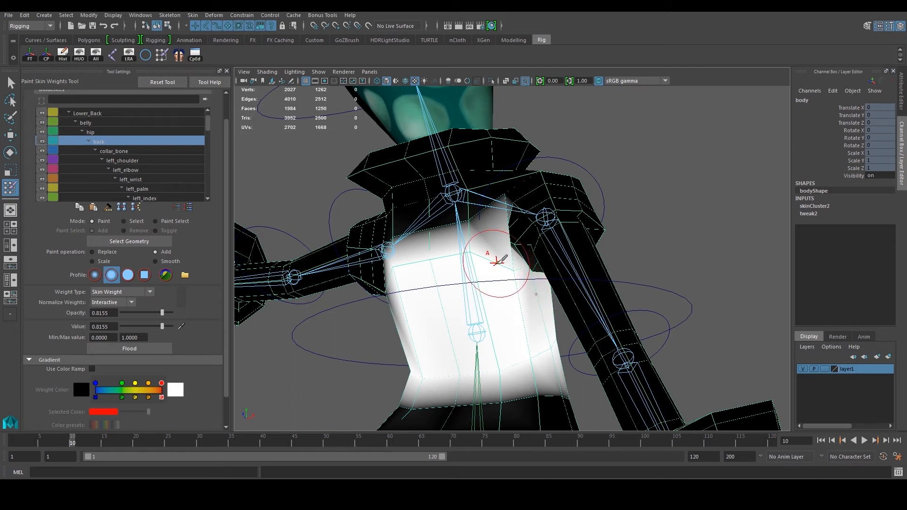
mouse_move(482, 244)
alt+mouse_down()
mouse_move(509, 268)
mouse_move(506, 233)
mouse_move(492, 239)
mouse_move(506, 264)
mouse_move(471, 302)
mouse_move(330, 319)
mouse_move(411, 312)
mouse_move(469, 239)
mouse_move(523, 247)
mouse_move(534, 276)
alt+mouse_up()
click(155, 262)
key(ctrl+z)
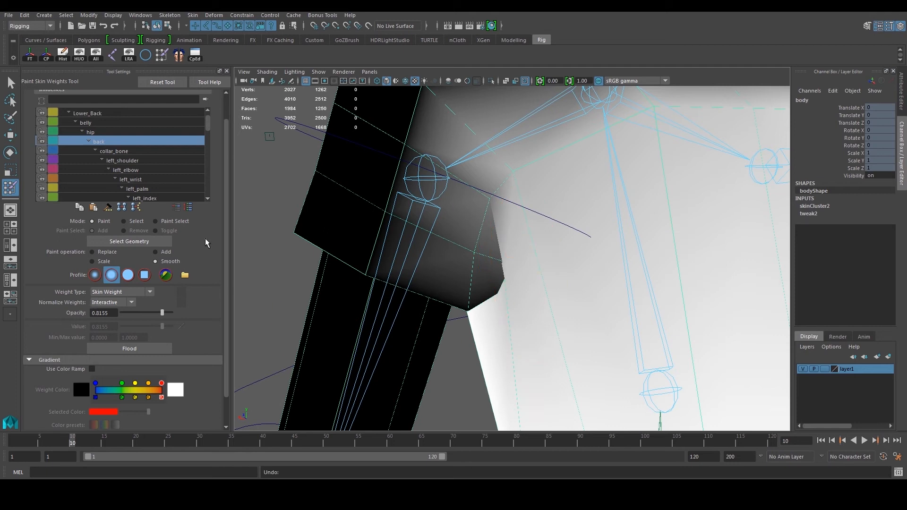
- Smooth the left_shoulder influence's weights under the armpit, scrubbing to frame 4 to reach the folded area
click(134, 162)
alt+drag(466, 235, 498, 252)
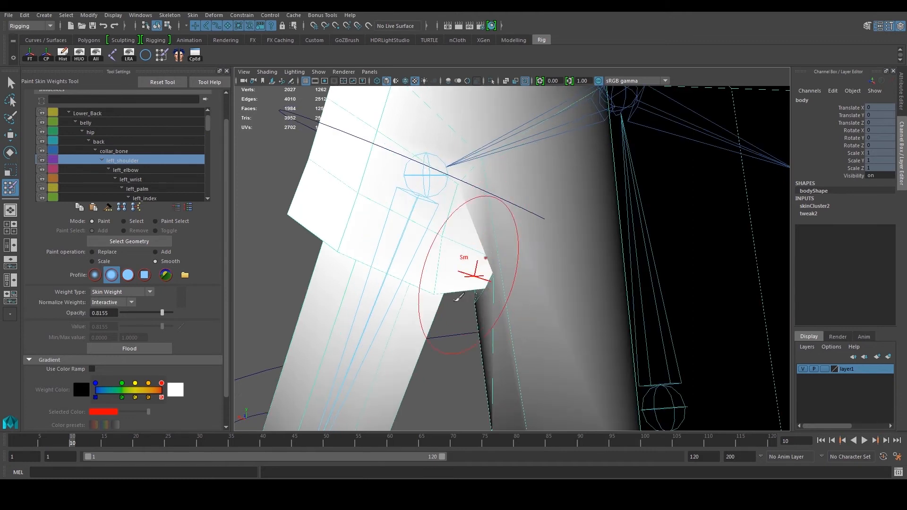
drag(58, 444, 35, 441)
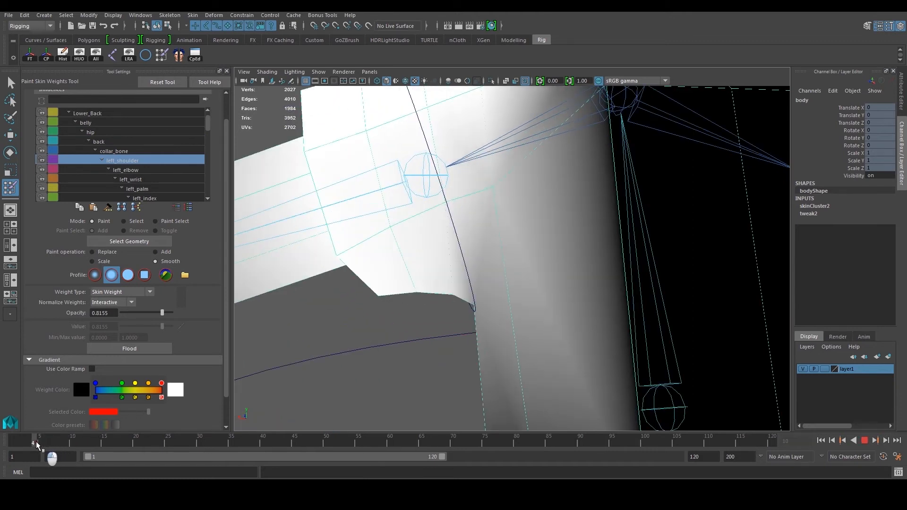
mouse_move(456, 284)
mouse_down()
mouse_move(412, 289)
mouse_move(425, 290)
mouse_move(454, 276)
mouse_move(405, 282)
mouse_move(435, 285)
mouse_move(477, 253)
mouse_up()
click(520, 277)
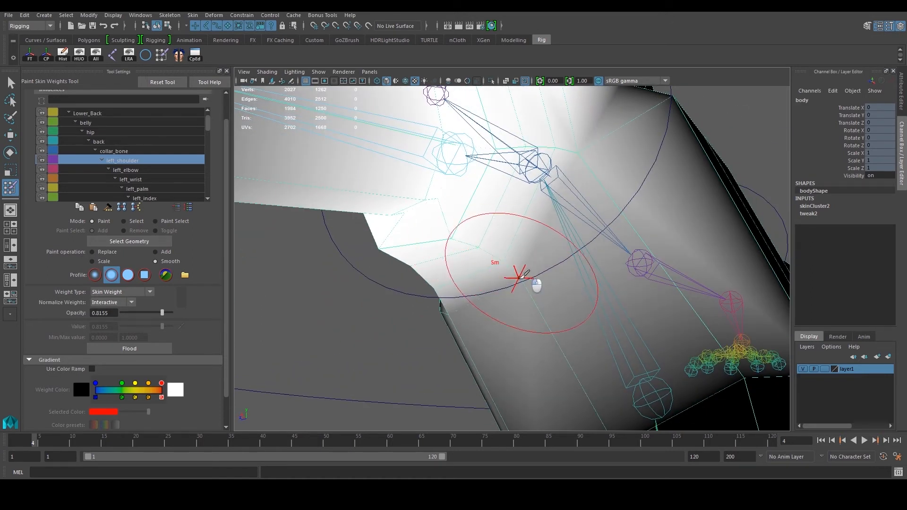
- Scrub through the shoulder test animation to frame 11 to check the arm's deformation, and leave weight painting
mouse_move(33, 438)
mouse_down()
mouse_move(37, 447)
mouse_move(164, 455)
mouse_move(33, 446)
mouse_move(104, 443)
mouse_up()
scroll(457, 245, down, 8)
alt+drag(317, 246, 496, 245)
drag(41, 436, 79, 439)
key(w)
click(562, 185)
click(528, 171)
alt+middle_drag(526, 169, 508, 210)
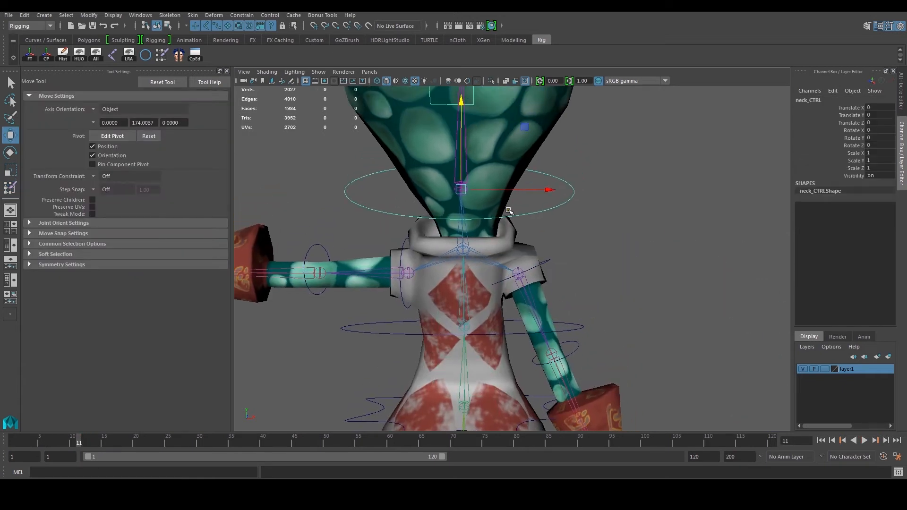
click(484, 175)
right_drag(468, 197, 432, 200)
alt+drag(407, 246, 405, 257)
drag(382, 288, 543, 179)
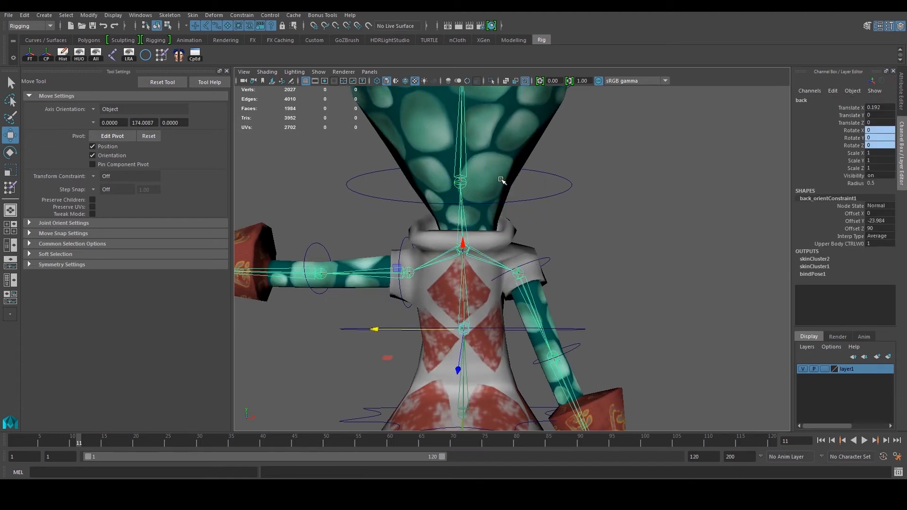
- Select the head mesh's lower vertices around the neck and set their left_shoulder skin weights to 0 in the Component Editor
click(487, 180)
right_drag(477, 176, 442, 176)
drag(384, 274, 595, 179)
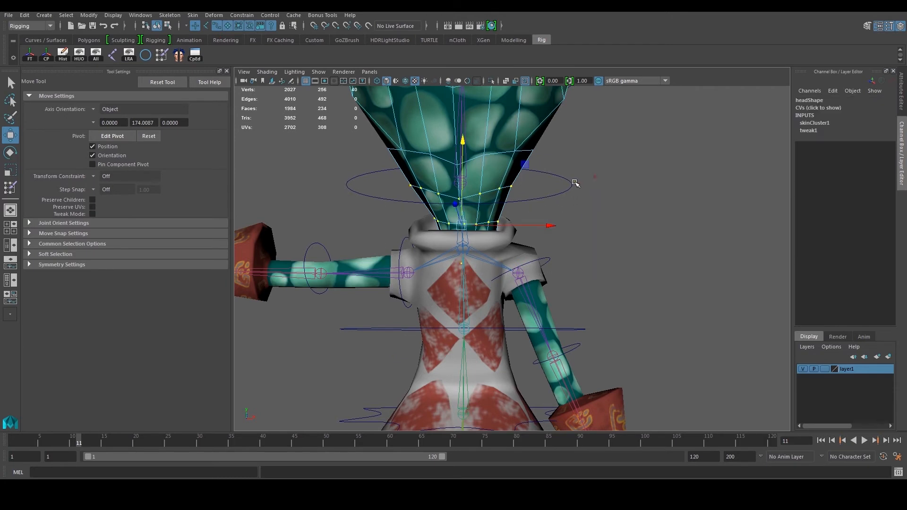
click(194, 53)
click(453, 151)
scroll(464, 257, down, 5)
shift+click(453, 384)
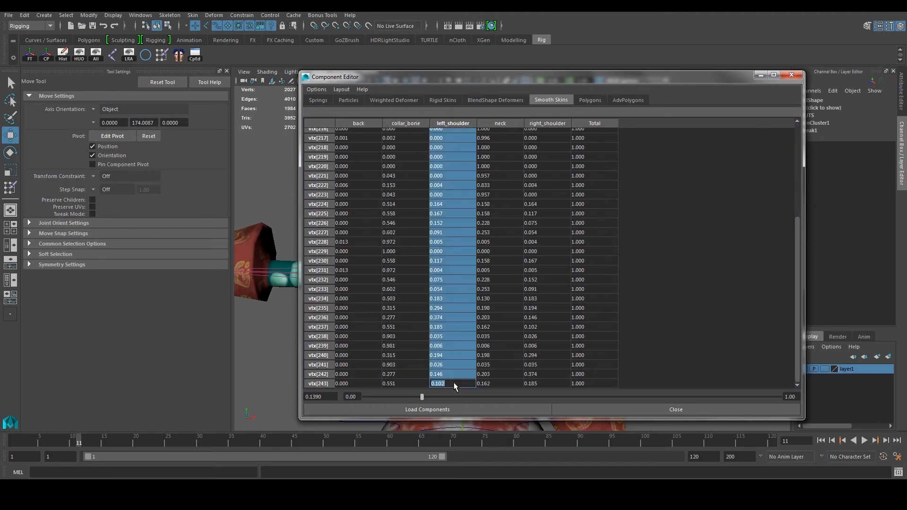
text(0)
key(Return)
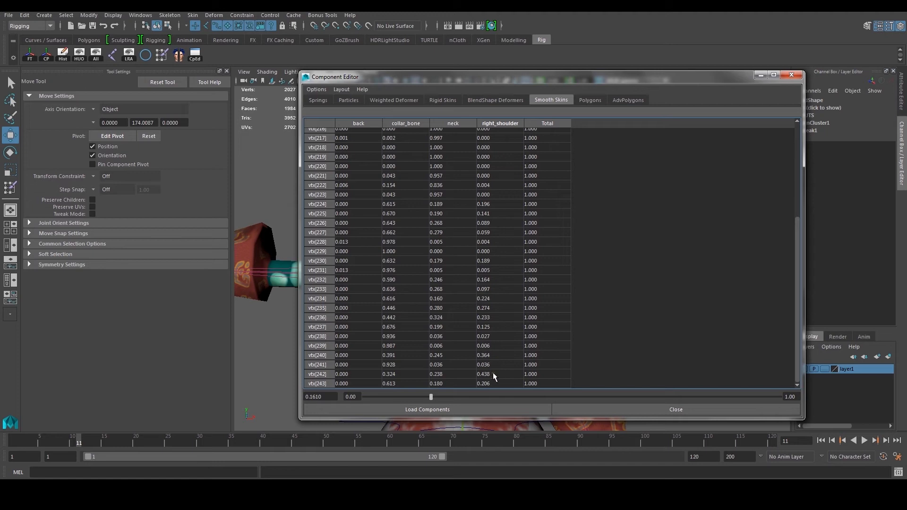
- Set the same head vertices' right_shoulder skin weights to 0, close the Component Editor, and return to object selection
shift+click(496, 383)
text(0)
key(Return)
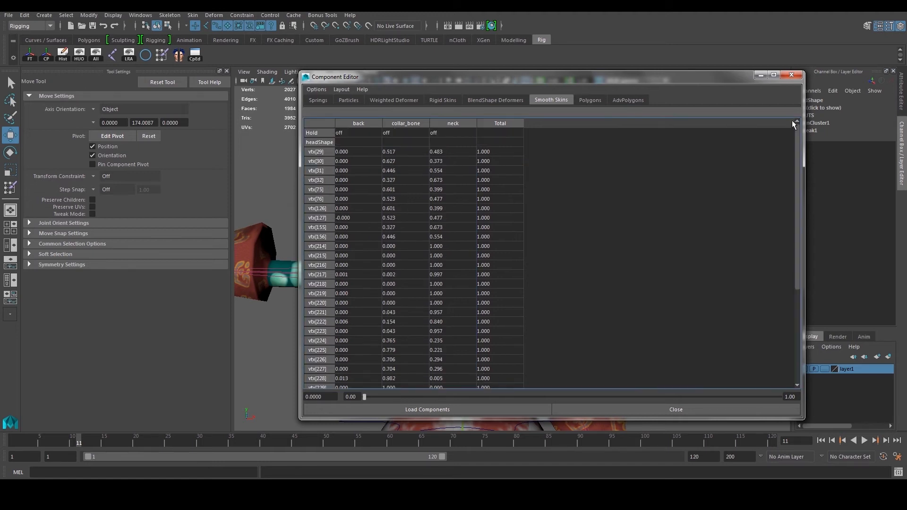
click(791, 74)
right_click(476, 173)
click(661, 129)
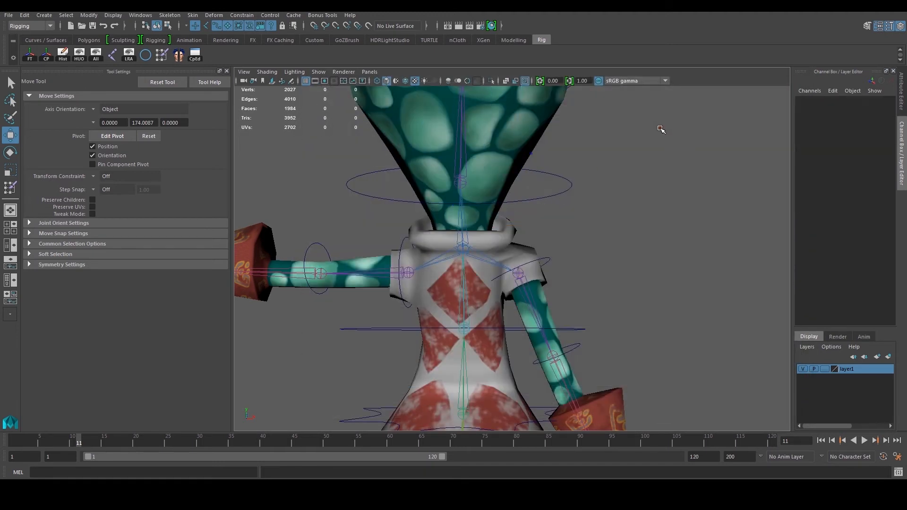
- Return to frame 1 and delete the right shoulder control's test keys from the start of the timeline
mouse_move(18, 442)
mouse_down()
mouse_move(100, 439)
mouse_move(11, 442)
mouse_move(74, 438)
mouse_move(16, 442)
mouse_move(79, 452)
mouse_move(19, 451)
mouse_move(107, 453)
mouse_move(13, 449)
mouse_up()
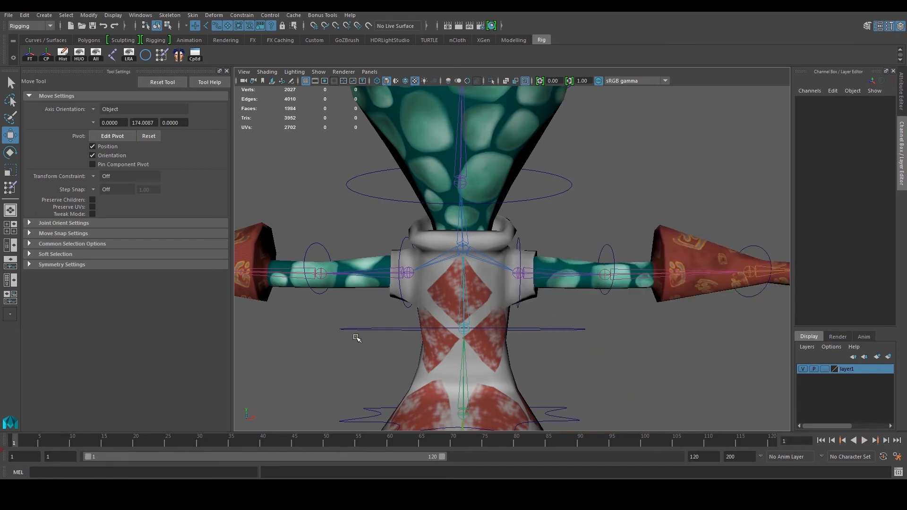
click(487, 288)
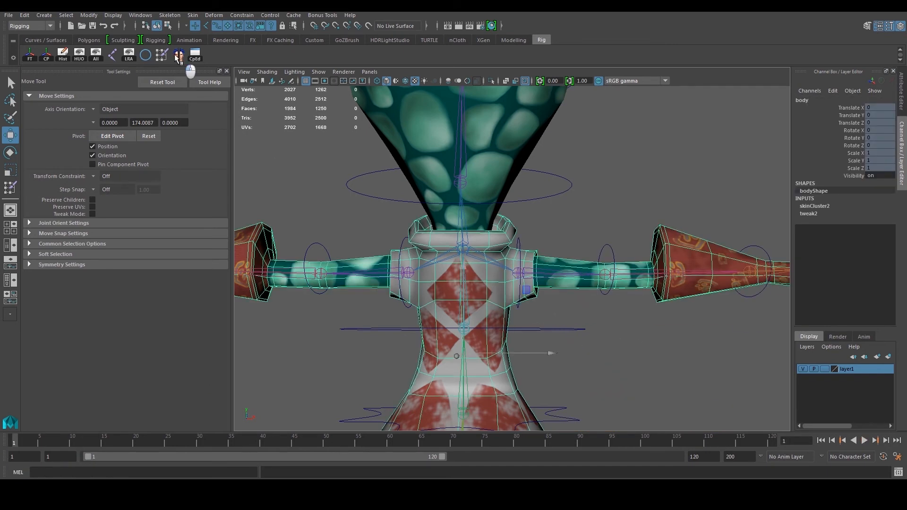
click(522, 243)
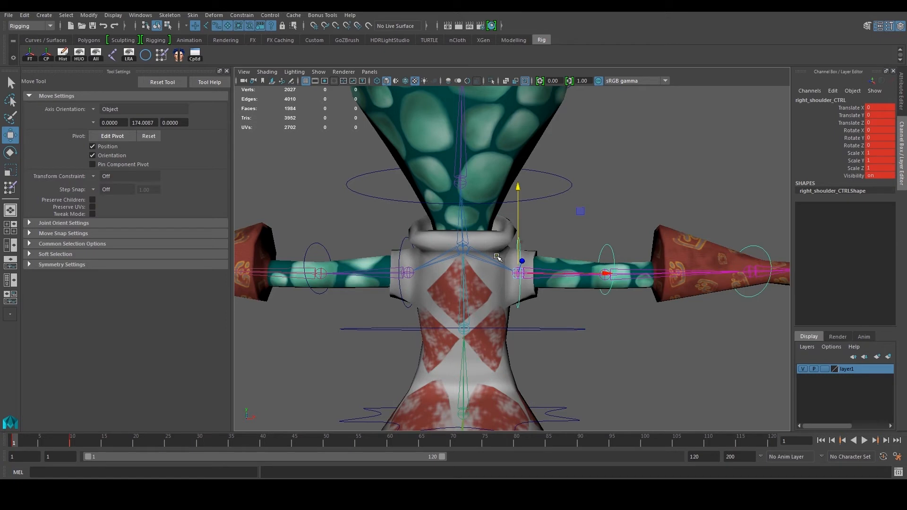
shift+drag(100, 448, 13, 445)
right_click(26, 440)
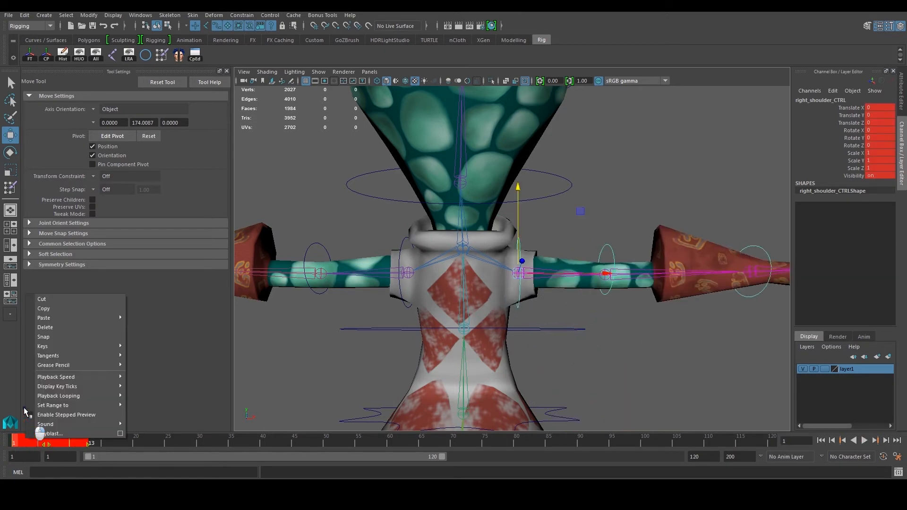
click(57, 328)
click(370, 335)
- Try rotating the left shoulder control to test the arm, then undo the rotation and deselect the control
click(406, 245)
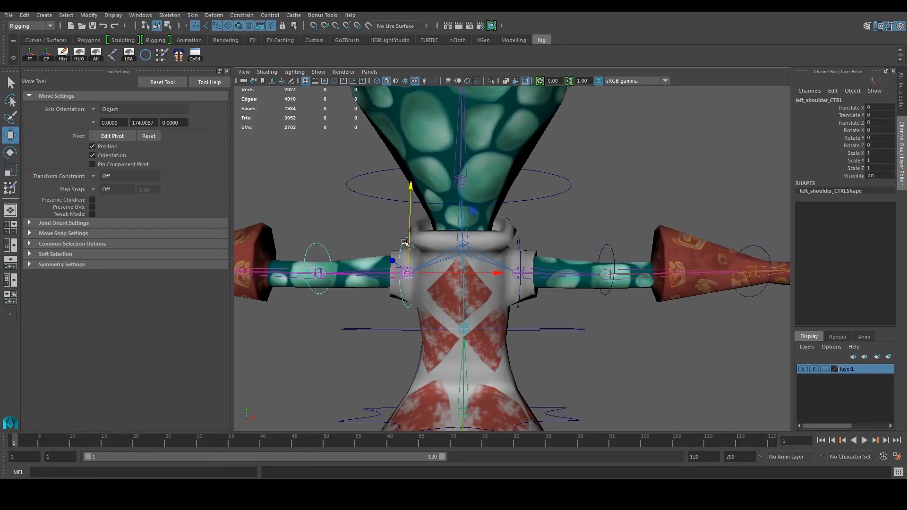
scroll(410, 253, down, 2)
key(e)
drag(501, 226, 401, 213)
key(ctrl+z)
click(617, 327)
- Try rotating the right shoulder control about 70 degrees in Z, inspect the bent shoulder, and undo the rotation
scroll(603, 324, down, 3)
alt+drag(591, 318, 578, 327)
scroll(572, 321, up, 3)
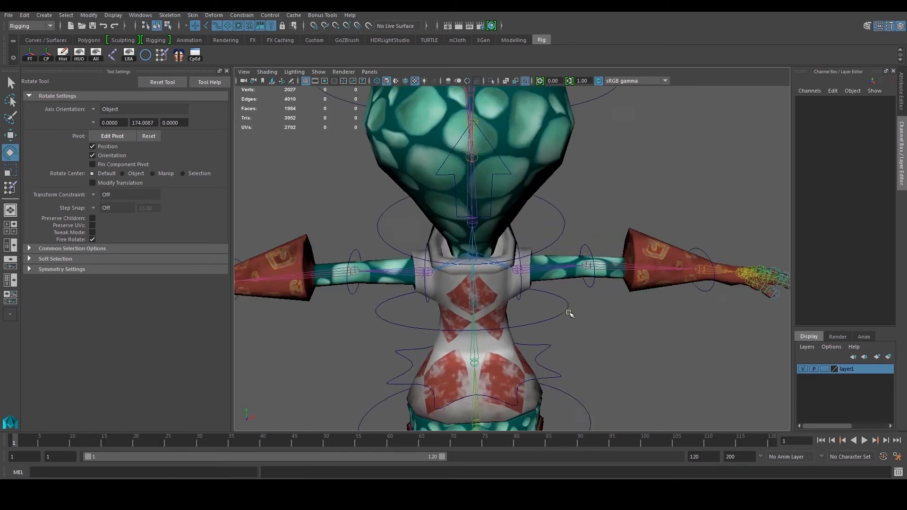
scroll(589, 285, up, 4)
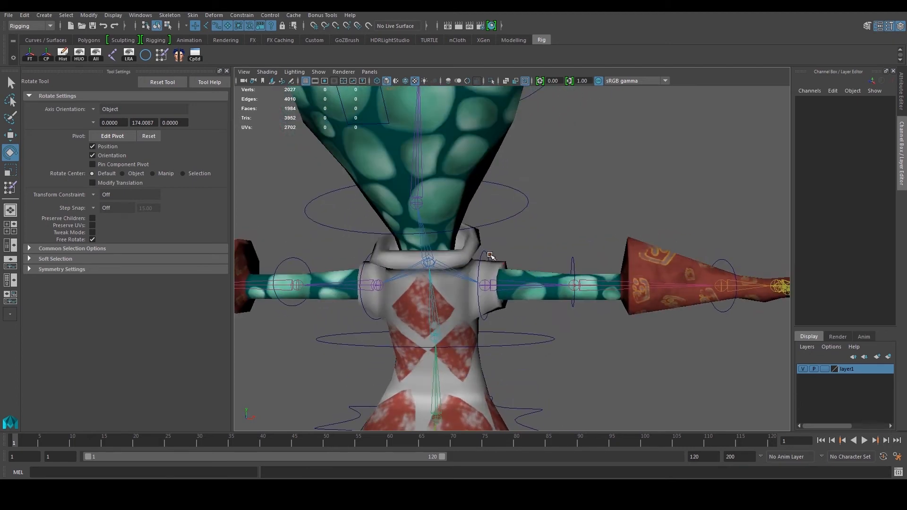
scroll(490, 255, down, 2)
click(491, 256)
alt+drag(496, 258, 539, 231)
drag(407, 287, 416, 342)
scroll(574, 316, up, 3)
alt+drag(575, 316, 438, 353)
key(ctrl+z)
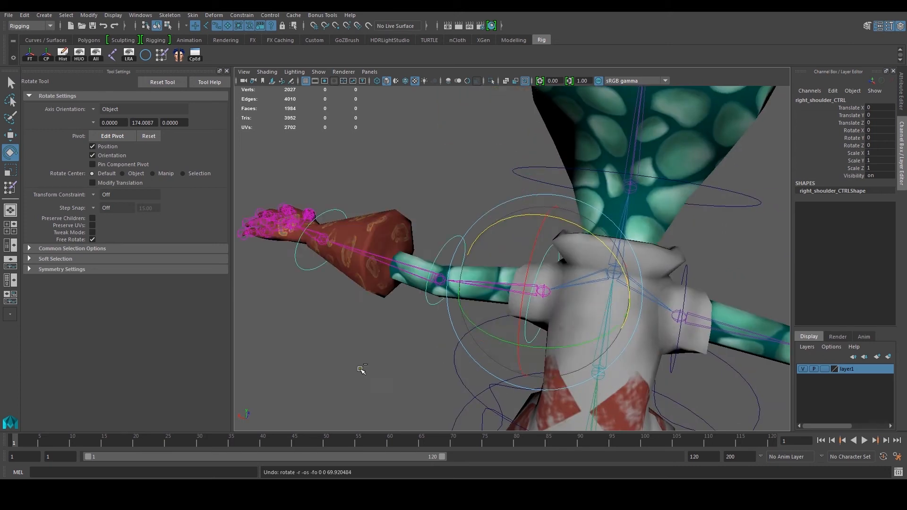
- Raise the arm by rotating the right shoulder control to 66.624 degrees in Z, and deselect the control
alt+drag(379, 350, 426, 327)
drag(472, 247, 573, 223)
alt+drag(546, 345, 566, 307)
click(532, 334)
- Paint the body's skin weights again, smoothing the back influence around the raised arm's shoulder from several sides
click(467, 351)
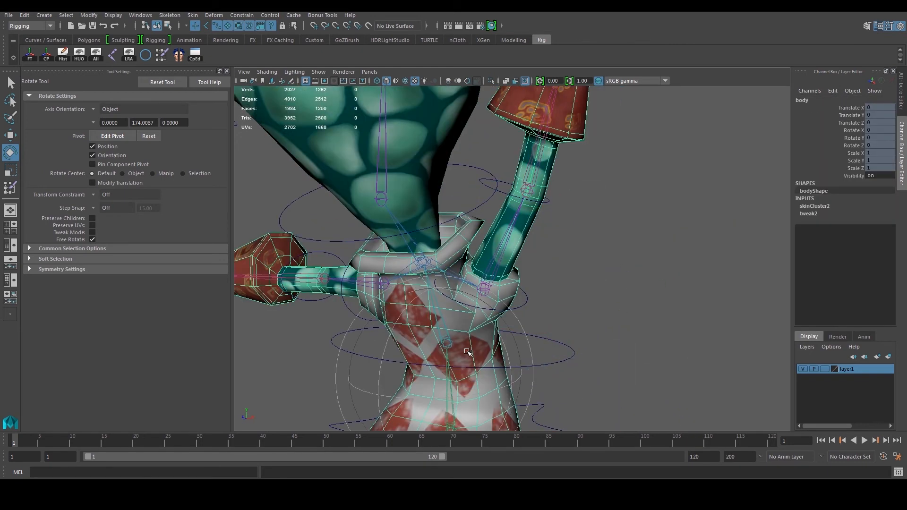
click(17, 191)
mouse_move(610, 352)
alt+mouse_down()
mouse_move(549, 336)
mouse_move(518, 298)
mouse_move(539, 292)
alt+mouse_up()
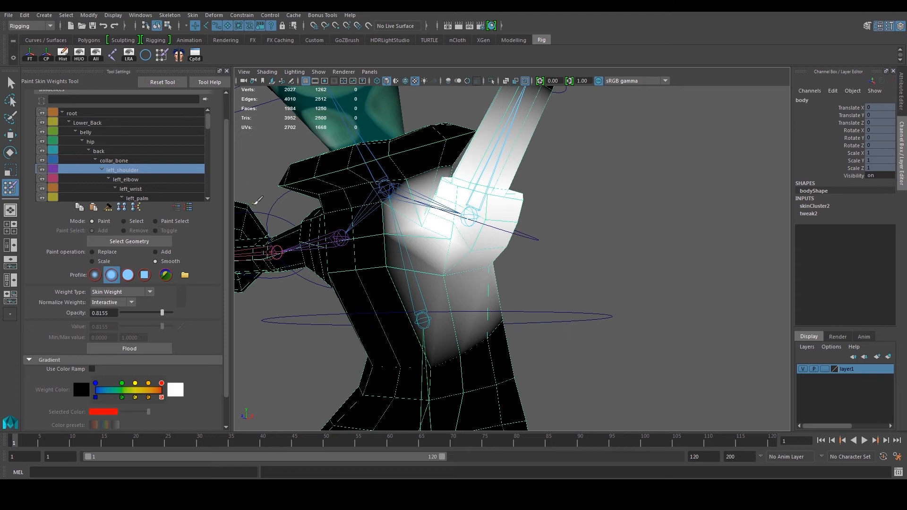
click(116, 152)
mouse_move(486, 257)
alt+mouse_down()
mouse_move(464, 276)
mouse_move(495, 296)
mouse_move(489, 278)
mouse_move(450, 271)
mouse_move(507, 267)
alt+mouse_up()
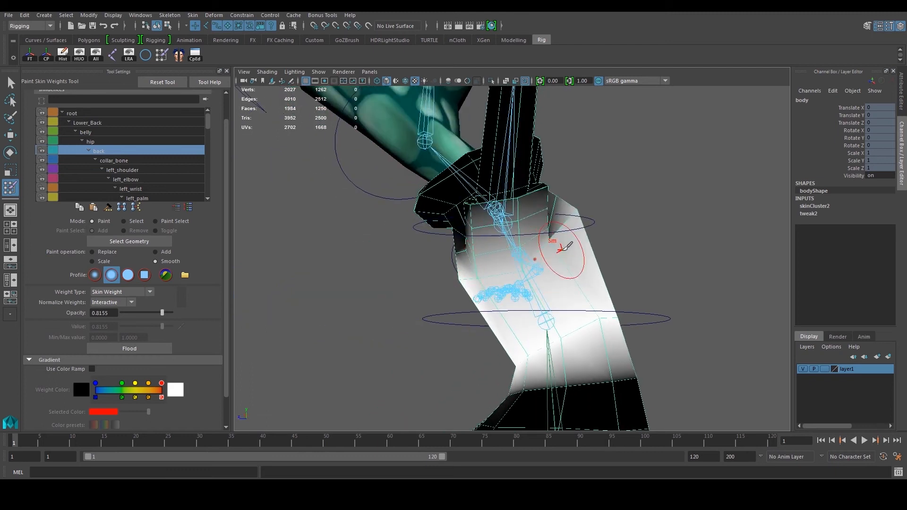
alt+drag(562, 249, 536, 247)
alt+drag(626, 232, 558, 241)
mouse_move(600, 209)
mouse_down()
mouse_move(610, 220)
mouse_move(603, 271)
mouse_move(608, 263)
mouse_move(623, 272)
mouse_move(601, 275)
mouse_up()
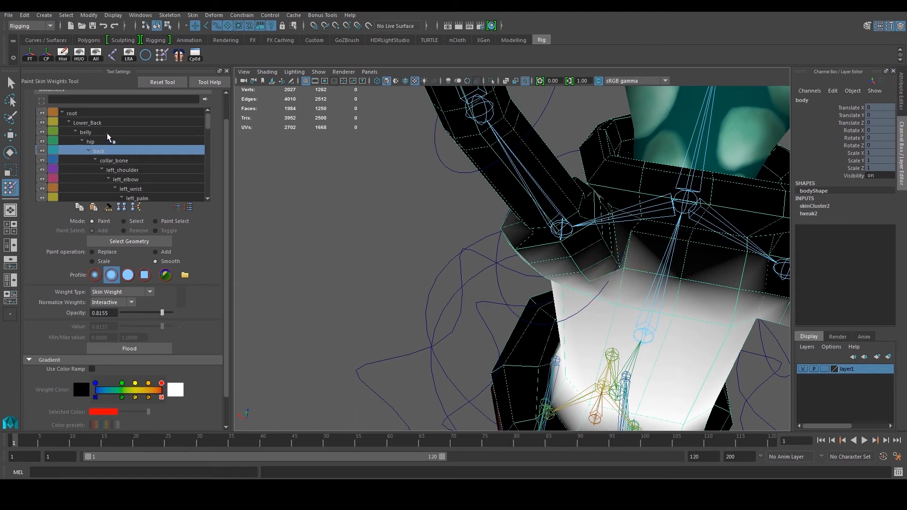
- Smooth the left_shoulder influence's weights around the raised shoulder and chest, and undo the last stroke
click(122, 170)
drag(598, 267, 600, 261)
alt+drag(588, 251, 758, 221)
alt+drag(522, 240, 505, 257)
key(ctrl+z)
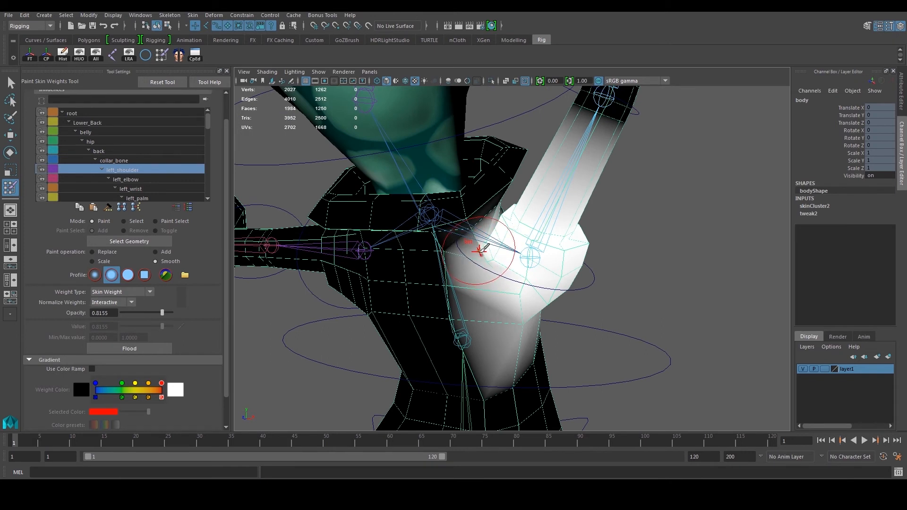
- Scrub the timeline, leave weight painting, and inspect the raised shoulder's deformation on the textured model from several sides
mouse_move(490, 244)
alt+mouse_down()
mouse_move(486, 255)
mouse_move(478, 247)
mouse_move(482, 263)
mouse_move(376, 298)
alt+mouse_up()
drag(77, 441, 60, 444)
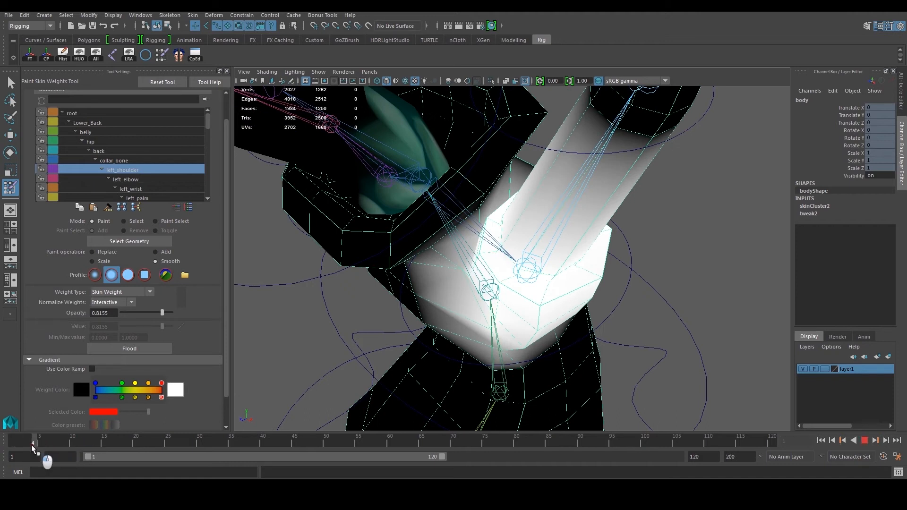
alt+drag(425, 236, 381, 237)
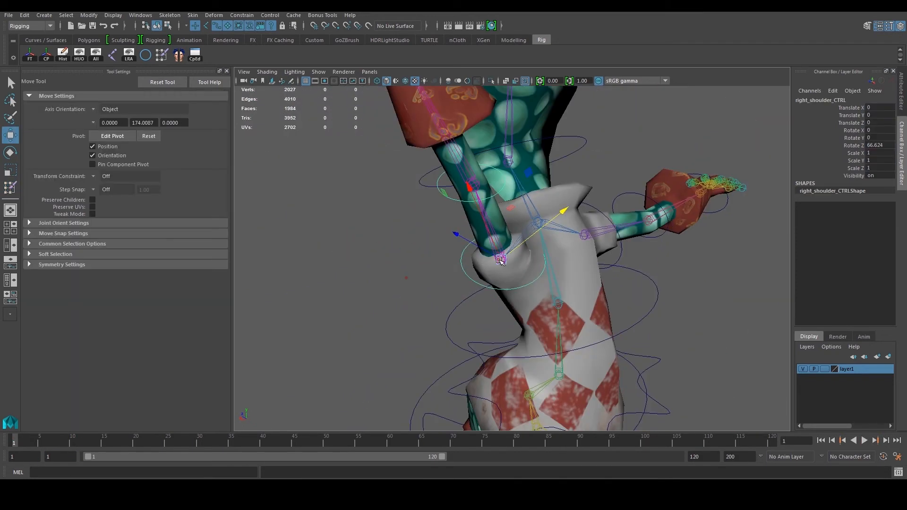
alt+drag(501, 261, 384, 242)
click(385, 242)
alt+middle_drag(470, 256, 444, 286)
alt+drag(444, 286, 462, 286)
scroll(462, 286, up, 3)
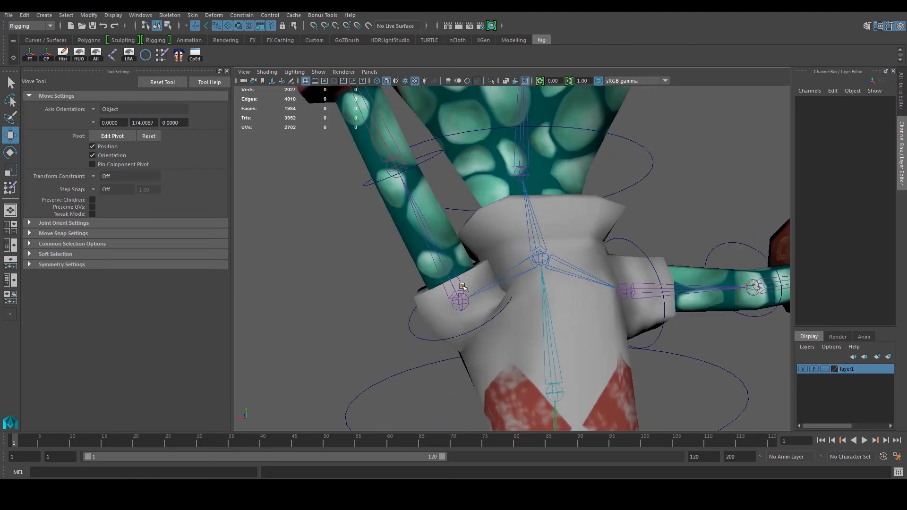
- Paint the body's skin weights again, smoothing the collar_bone influence around the chest and raised shoulder and undoing a stroke
click(532, 331)
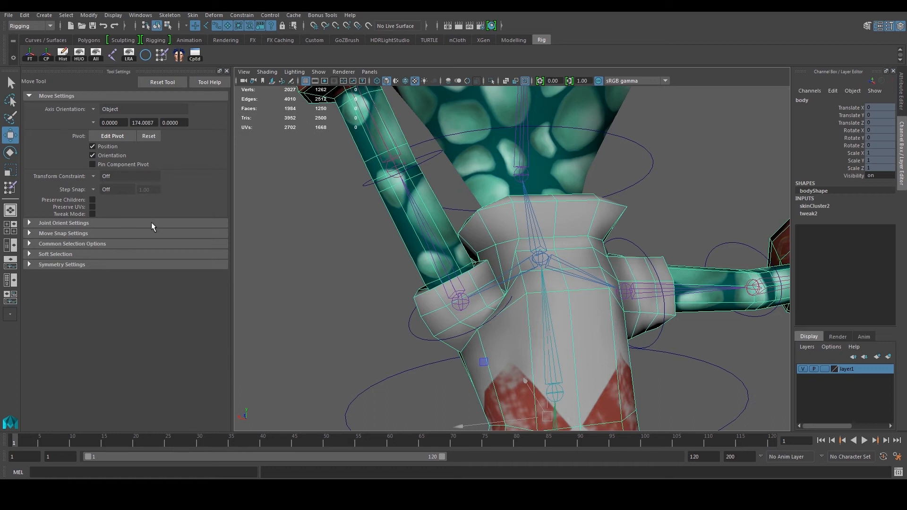
click(9, 187)
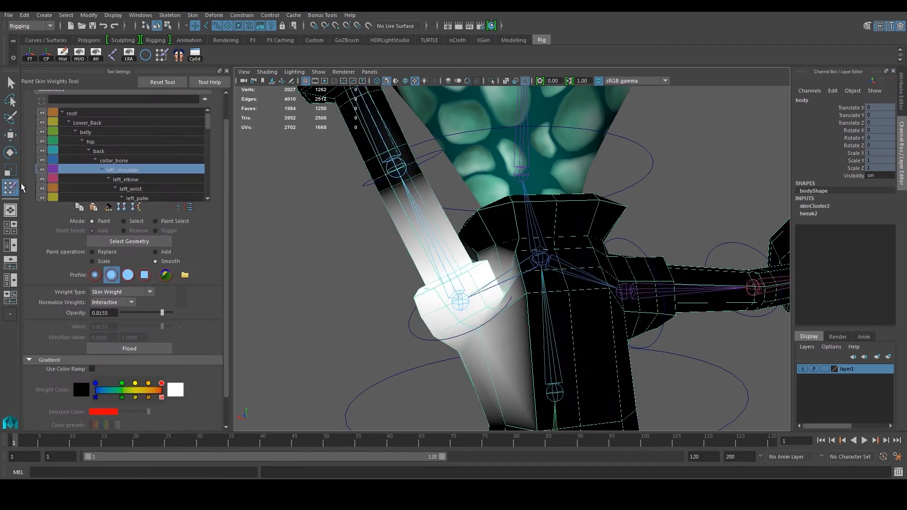
click(115, 161)
scroll(473, 236, up, 5)
mouse_move(497, 307)
alt+mouse_down()
mouse_move(492, 319)
mouse_move(445, 263)
mouse_move(421, 259)
mouse_move(441, 288)
mouse_move(425, 267)
mouse_move(378, 326)
mouse_move(523, 380)
mouse_move(557, 365)
mouse_move(435, 384)
mouse_move(591, 365)
mouse_move(564, 359)
mouse_move(546, 361)
mouse_move(588, 375)
alt+mouse_up()
key(ctrl+z)
key(b)
scroll(619, 374, down, 5)
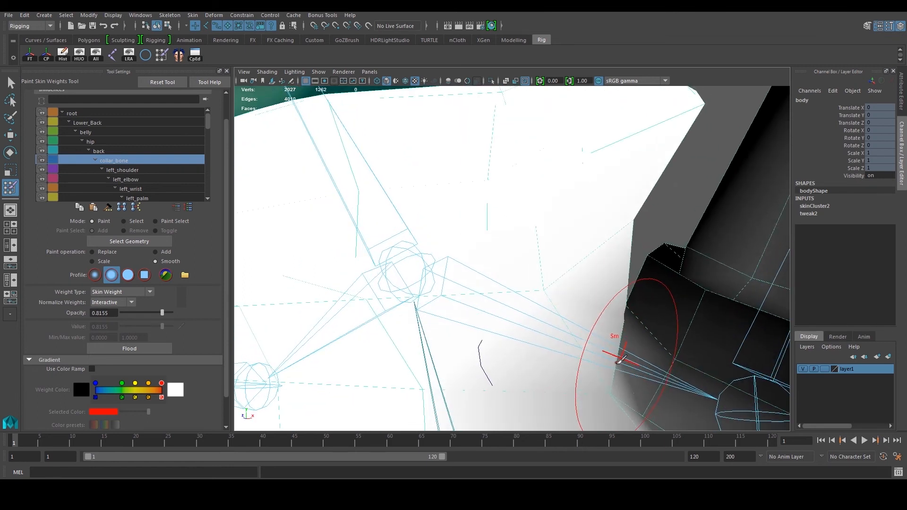
mouse_move(547, 302)
alt+mouse_down()
mouse_move(543, 309)
mouse_move(571, 324)
mouse_move(577, 307)
mouse_move(456, 324)
mouse_move(507, 330)
alt+mouse_up()
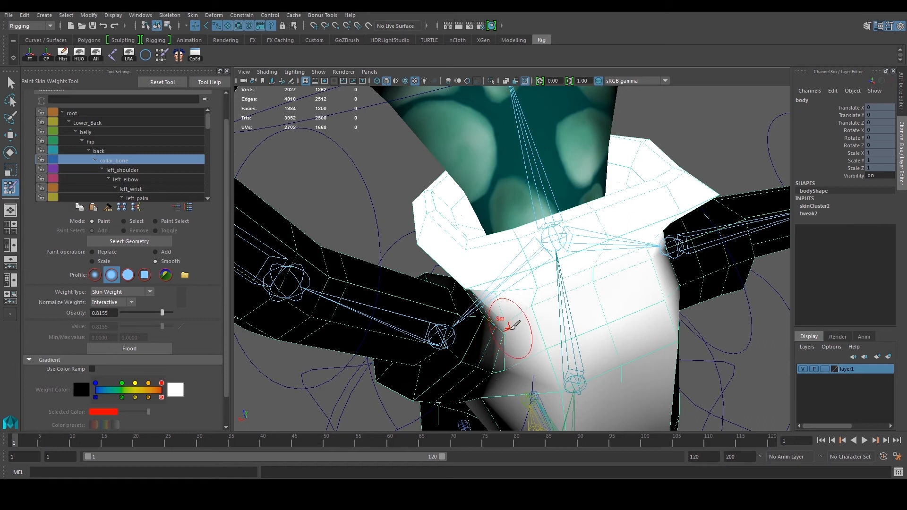
mouse_move(547, 294)
alt+mouse_down()
mouse_move(480, 322)
mouse_move(500, 283)
mouse_move(700, 268)
mouse_move(576, 296)
alt+mouse_up()
- Leave weight painting, set the right shoulder control's Rotate Z to 0, and clear the selection
scroll(500, 283, down, 6)
key(w)
click(569, 310)
scroll(557, 306, down, 5)
click(533, 285)
scroll(620, 248, up, 3)
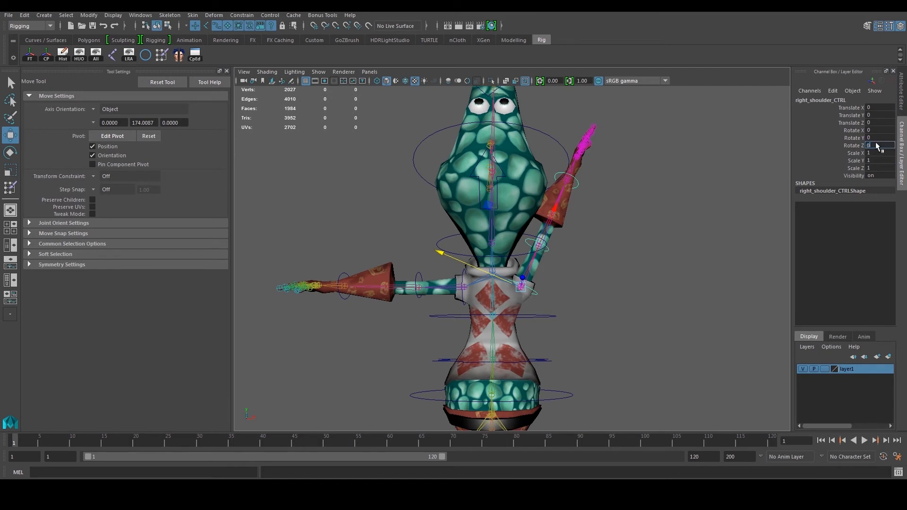
click(877, 146)
text(0)
key(Return)
click(634, 217)
click(519, 299)
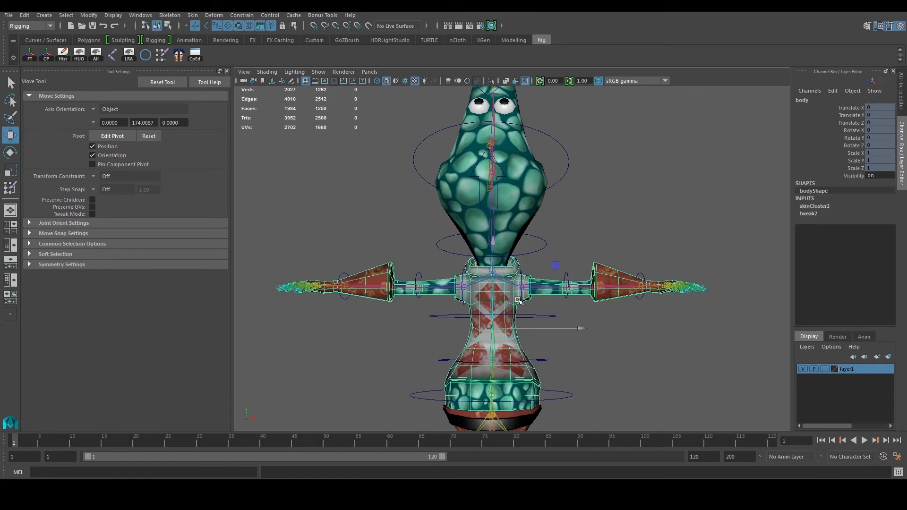
click(602, 197)
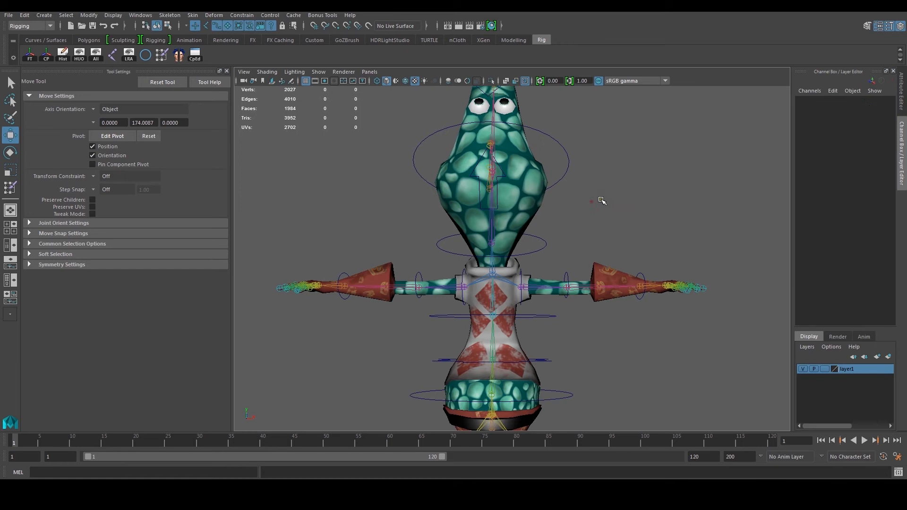
- Try rotating the left shoulder control, undo the rotation, and deselect the control
scroll(451, 290, up, 2)
click(451, 276)
key(e)
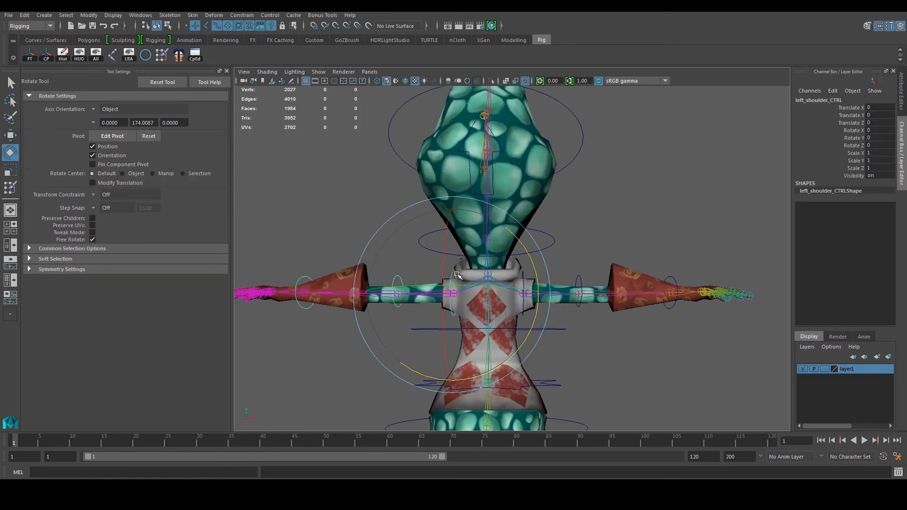
drag(523, 249, 536, 322)
key(ctrl+z)
click(595, 211)
- Select the right elbow control and key its unrotated pose at frame 1
alt+drag(595, 211, 597, 262)
alt+middle_drag(597, 262, 563, 260)
alt+right_drag(563, 259, 569, 272)
alt+drag(569, 272, 551, 267)
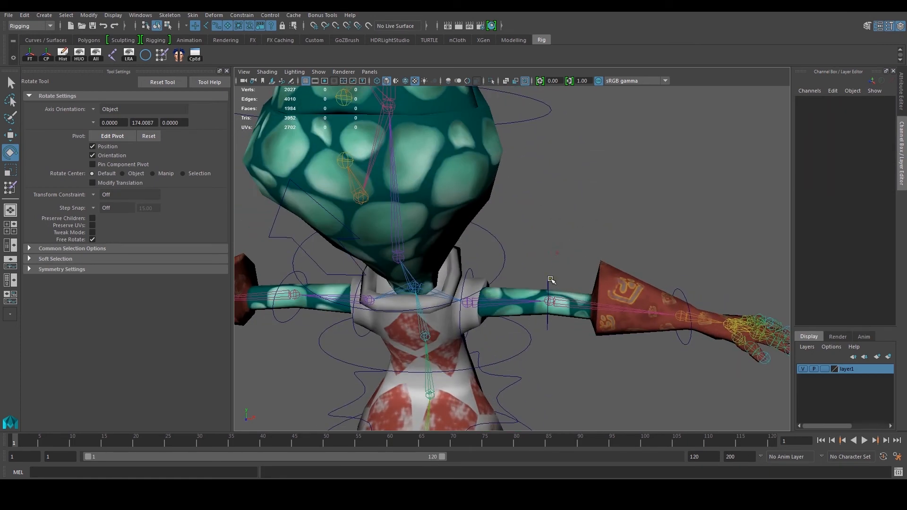
click(549, 278)
alt+middle_drag(583, 263, 543, 228)
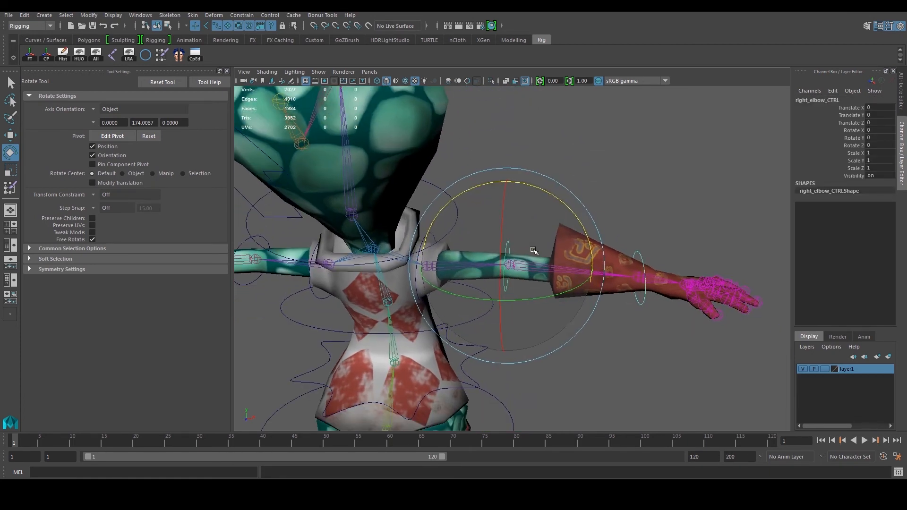
alt+drag(534, 251, 529, 269)
key(s)
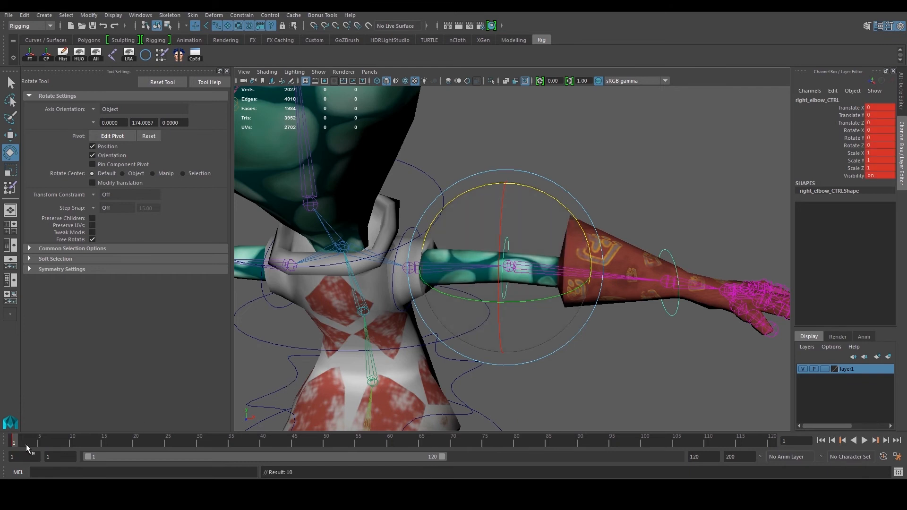
- Bend the elbow by rotating the right elbow control to -73.265 degrees in Y and key it at frame 10
drag(26, 448, 64, 446)
drag(551, 304, 373, 374)
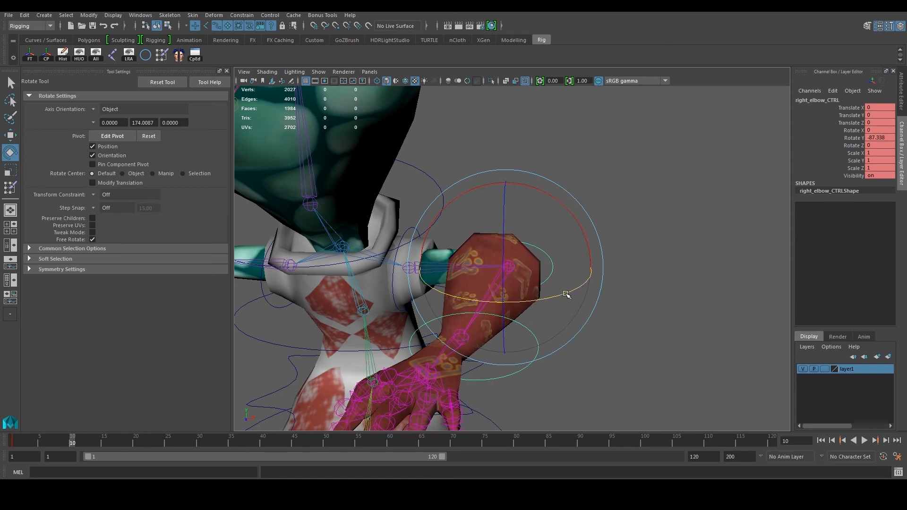
drag(566, 295, 580, 295)
key(s)
- Rotate the right elbow control into a tighter bend at frame 20, key it, and scrub back to frame 1
key(alt+v)
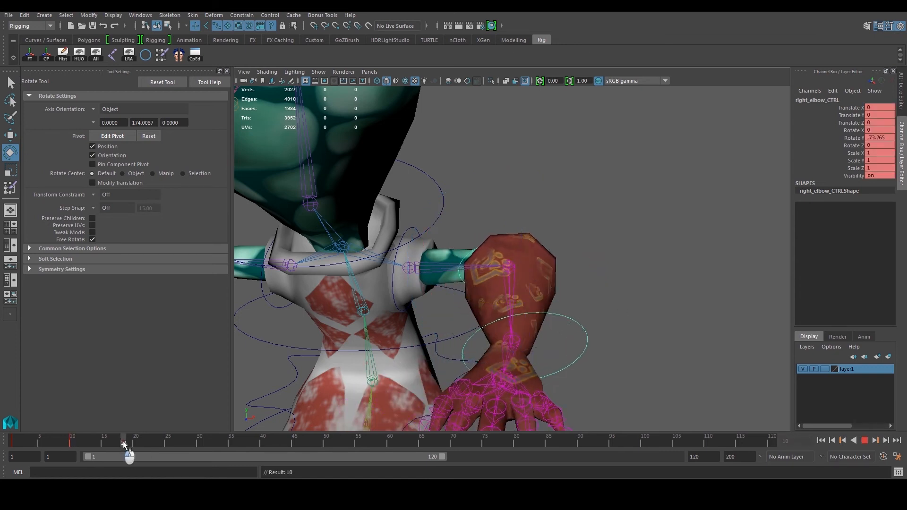
click(136, 444)
drag(575, 292, 505, 323)
alt+drag(609, 260, 502, 305)
drag(109, 438, 13, 453)
- Close the Tool Settings and select the body mesh
drag(233, 409, 310, 409)
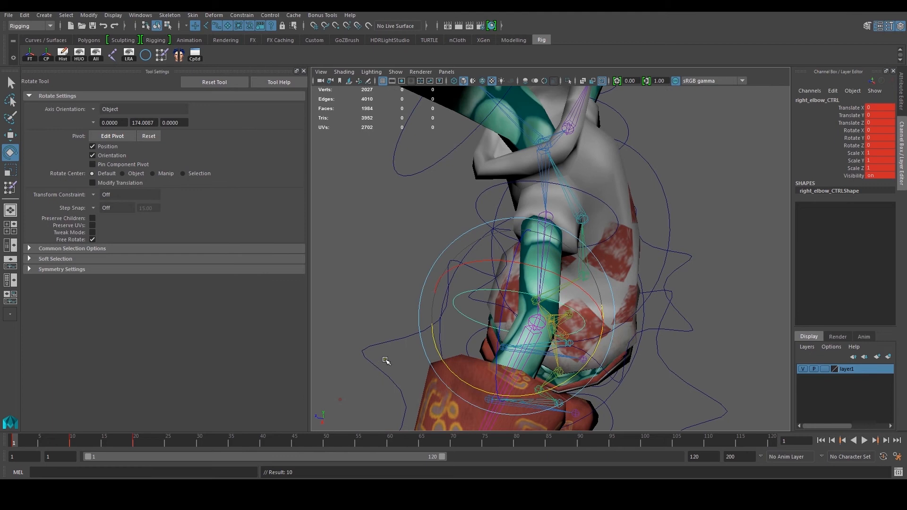
drag(312, 350, 313, 331)
click(303, 70)
alt+drag(411, 251, 523, 214)
click(522, 214)
click(374, 283)
scroll(371, 319, down, 3)
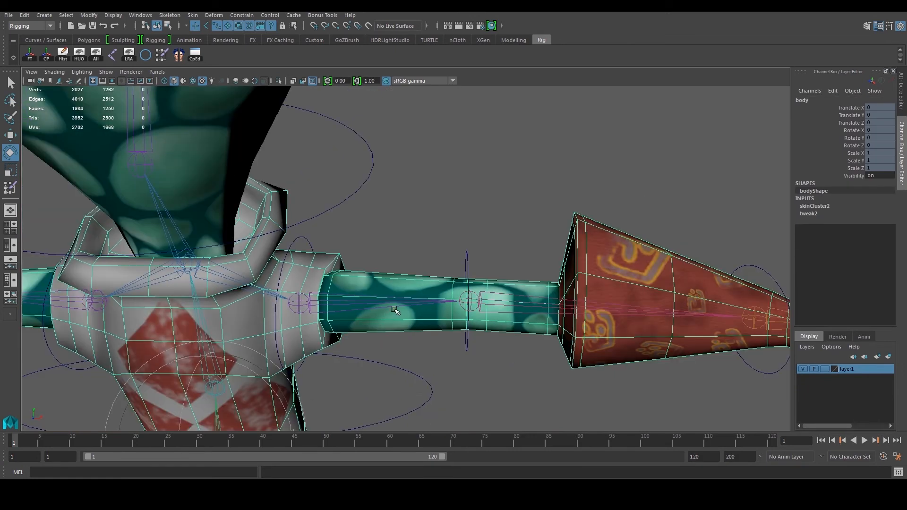
- Select the vertices around the elbow joint and examine their smooth skin weights in the Component Editor
key(w)
right_drag(427, 280, 380, 252)
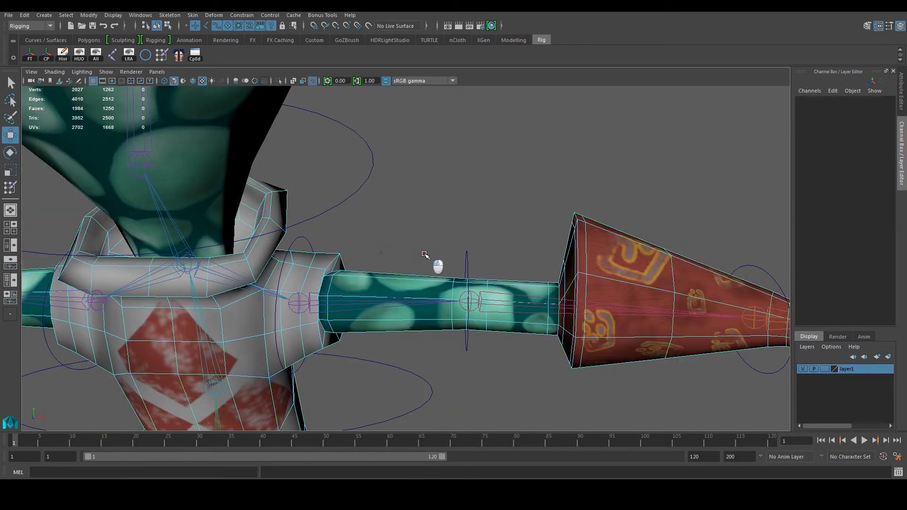
drag(500, 356, 501, 356)
click(193, 57)
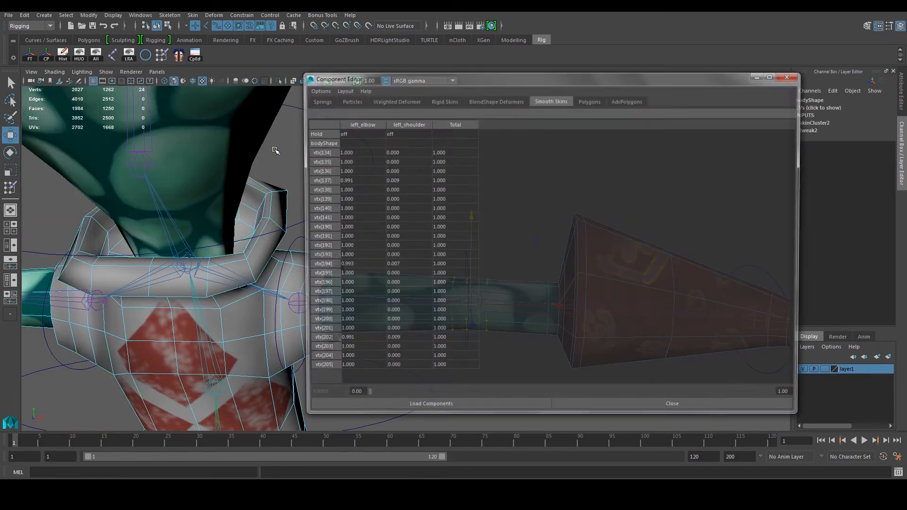
drag(434, 78, 659, 60)
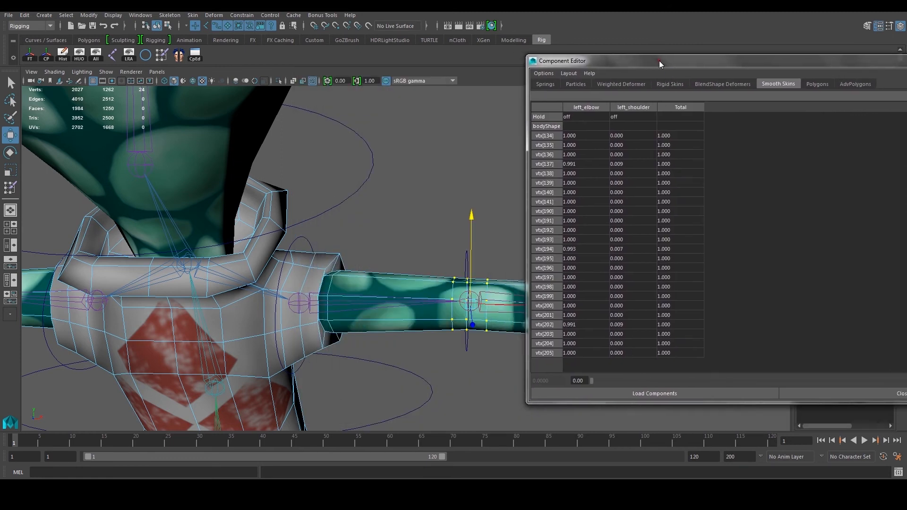
alt+drag(369, 191, 386, 194)
alt+middle_drag(385, 193, 360, 207)
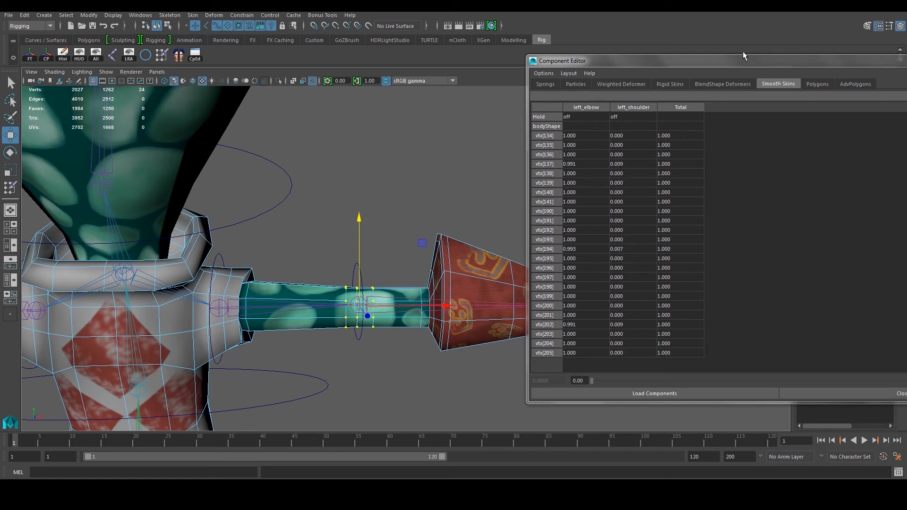
- Select the vertices around the sleeve cuff, check their smooth skin weights, and close the Component Editor
drag(734, 61, 363, 131)
drag(572, 132, 250, 108)
drag(414, 217, 473, 363)
drag(193, 101, 482, 147)
click(613, 145)
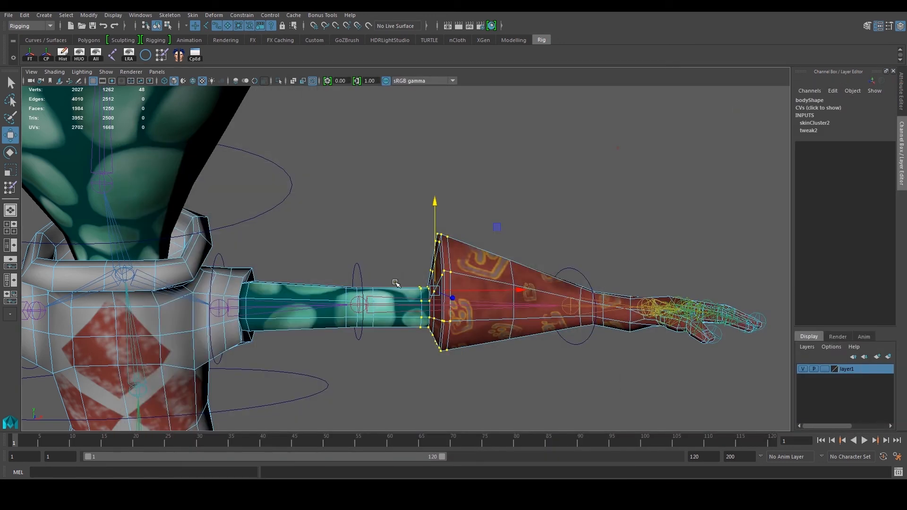
- Return to object mode, paint the body's skin weights with the left_shoulder influence chosen, and scrub to the bent elbow at frame 10
right_drag(405, 278, 444, 267)
click(456, 275)
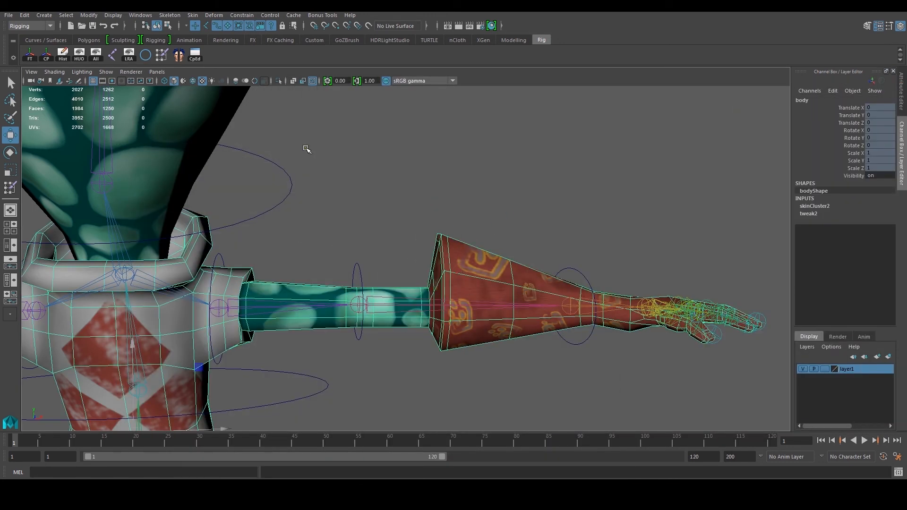
click(10, 188)
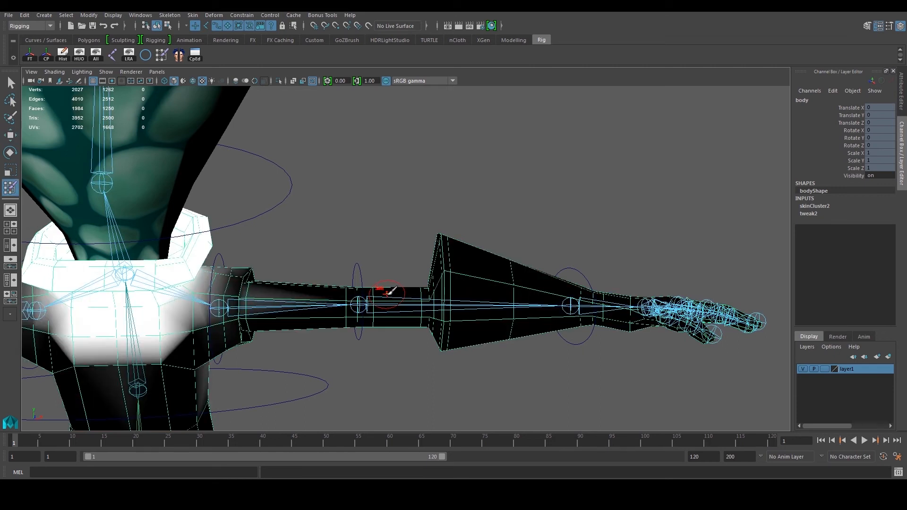
alt+middle_drag(202, 299, 263, 292)
double_click(8, 190)
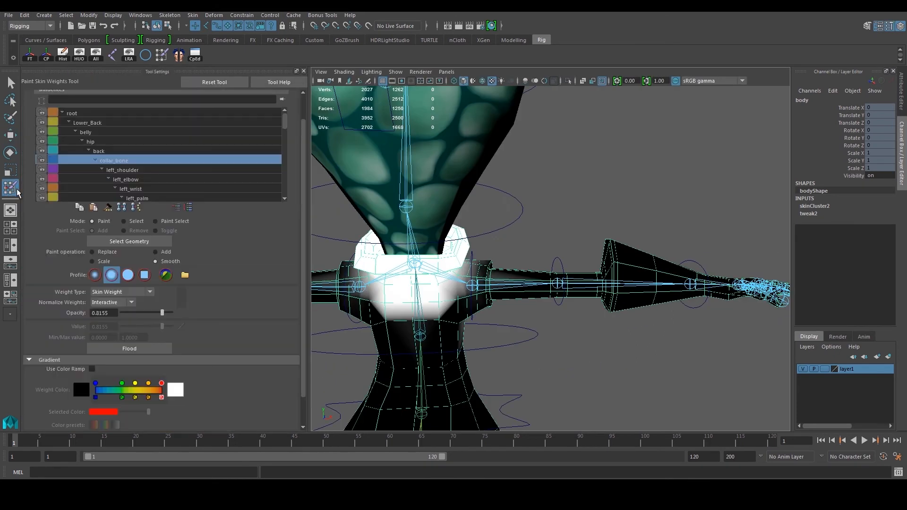
click(128, 171)
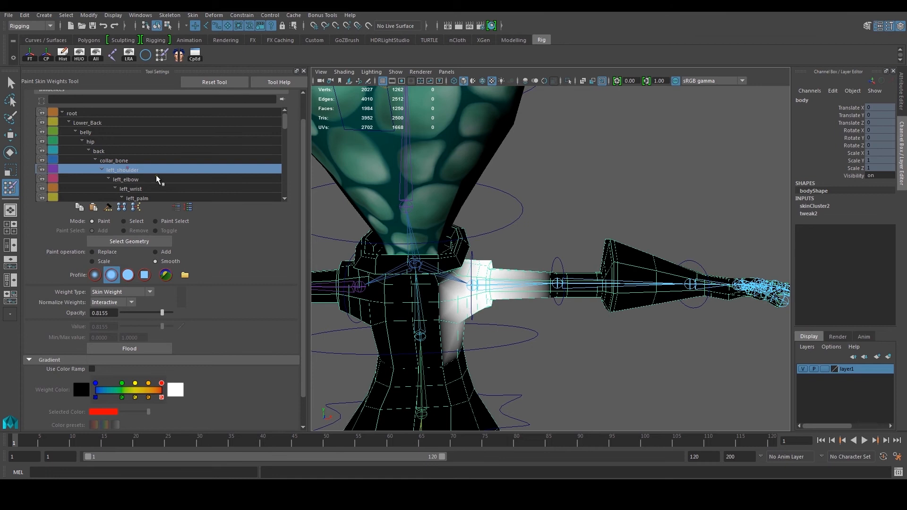
scroll(486, 260, up, 5)
mouse_move(513, 264)
alt+mouse_down()
mouse_move(505, 223)
mouse_move(504, 263)
alt+mouse_up()
scroll(500, 265, down, 5)
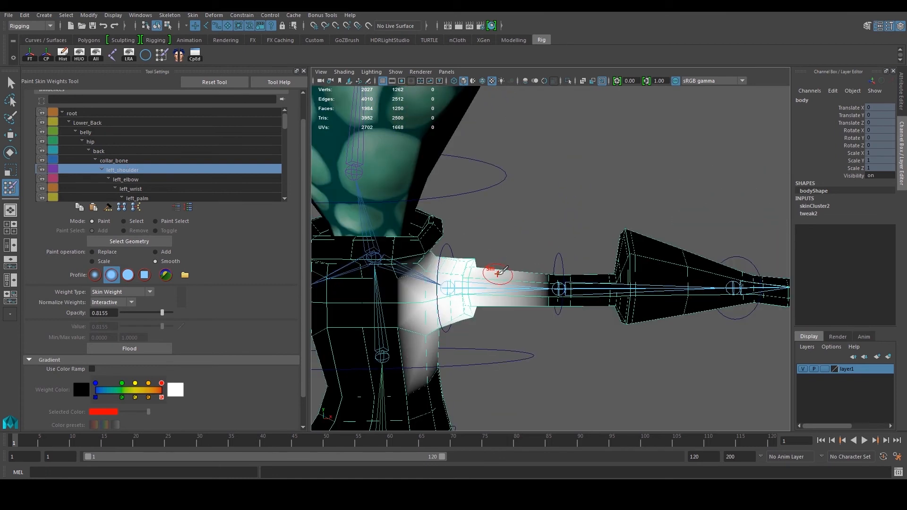
drag(41, 443, 69, 447)
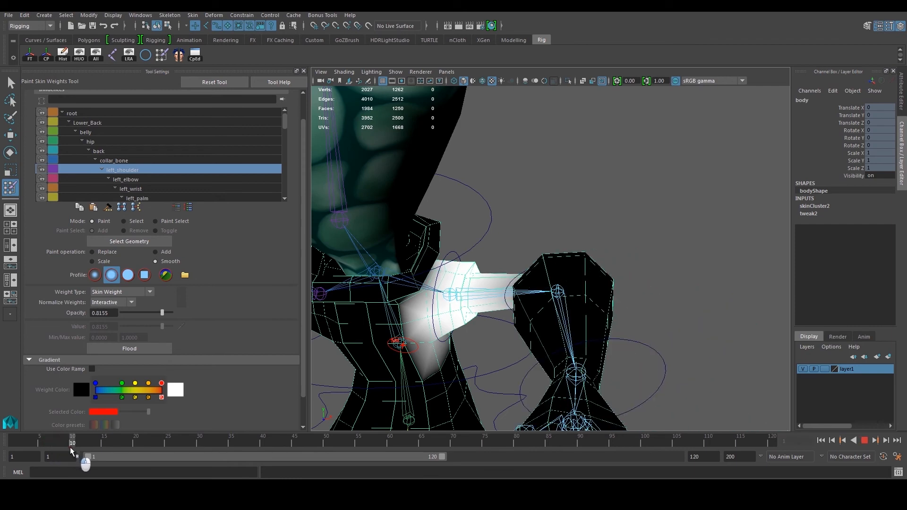
- Add left_shoulder weight around the bent elbow from several sides, with the paint value at 0.9320
alt+drag(510, 340, 336, 362)
mouse_move(661, 255)
alt+mouse_down()
mouse_move(628, 303)
mouse_move(667, 254)
alt+mouse_up()
mouse_move(566, 250)
alt+mouse_down()
mouse_move(561, 265)
mouse_move(604, 265)
mouse_move(634, 288)
mouse_move(608, 253)
mouse_move(566, 280)
alt+mouse_up()
scroll(606, 285, up, 5)
click(168, 253)
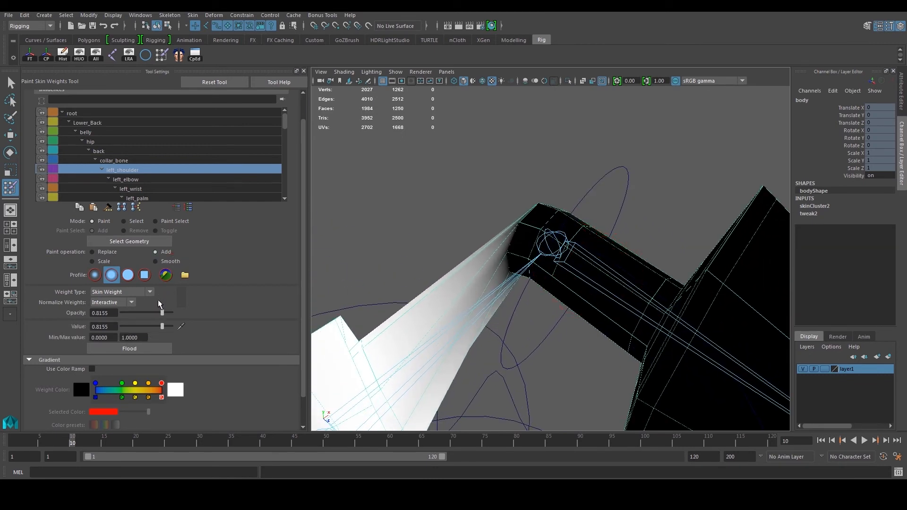
drag(170, 326, 168, 326)
drag(535, 260, 474, 268)
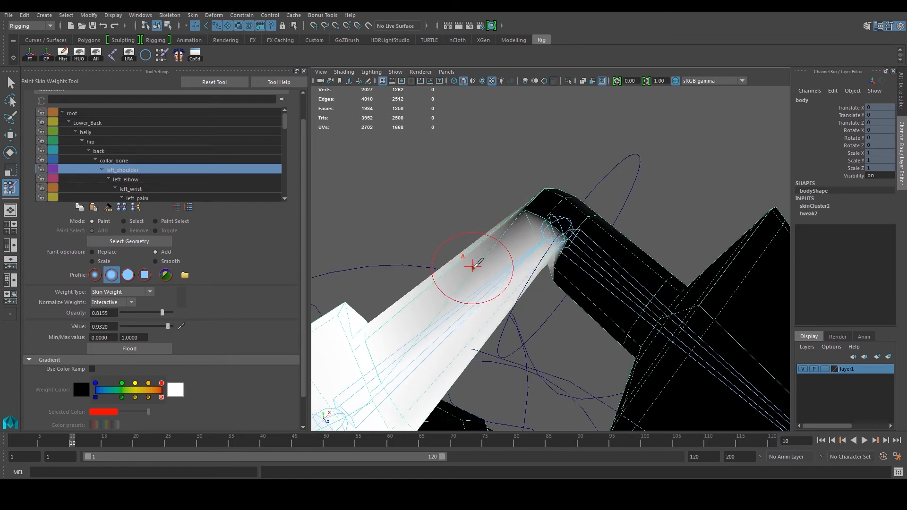
drag(511, 220, 513, 220)
alt+drag(474, 274, 538, 338)
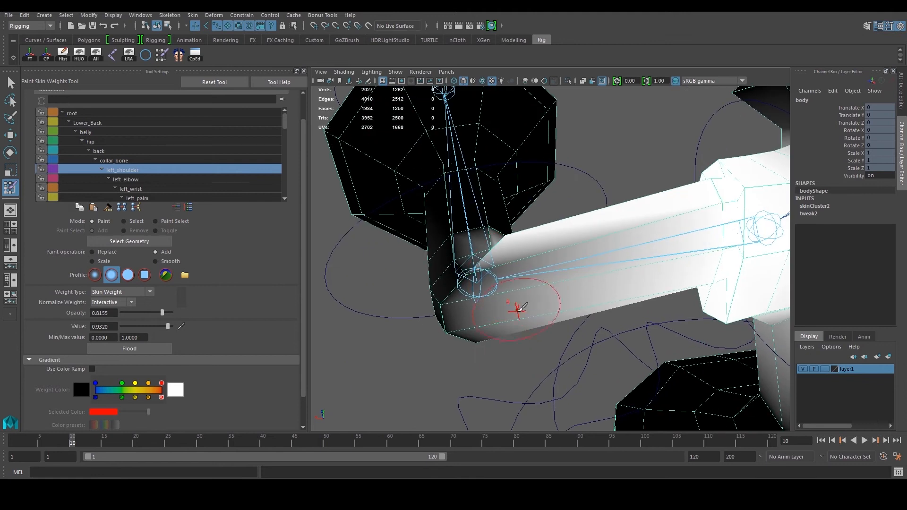
mouse_move(543, 270)
alt+mouse_down()
mouse_move(512, 229)
mouse_move(461, 274)
mouse_move(502, 266)
mouse_move(470, 257)
mouse_move(493, 281)
alt+mouse_up()
- Smooth the left_shoulder influence's weights around the inside and outside of the elbow
click(171, 261)
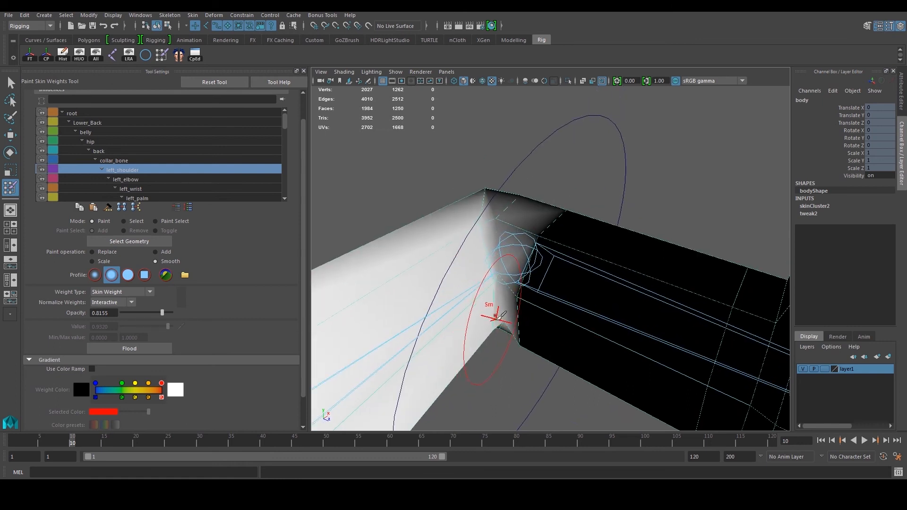
alt+drag(500, 317, 515, 327)
alt+drag(480, 261, 487, 352)
alt+drag(462, 312, 473, 317)
alt+drag(487, 286, 559, 325)
alt+right_drag(559, 325, 567, 327)
- Scrub to frame 17 and examine the more tightly bent elbow from several sides
drag(98, 437, 115, 446)
alt+drag(448, 317, 242, 260)
alt+right_drag(552, 288, 587, 298)
alt+drag(588, 298, 551, 319)
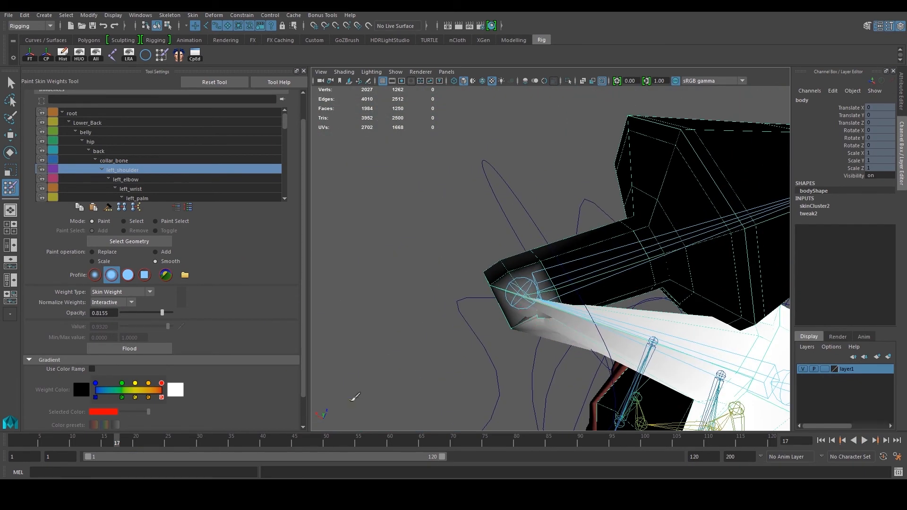
- Add left_shoulder weight to the elbow at frame 11, and undo the last stroke
mouse_move(102, 445)
mouse_down()
mouse_move(109, 449)
mouse_move(60, 459)
mouse_move(78, 463)
mouse_up()
click(163, 253)
drag(487, 298, 497, 292)
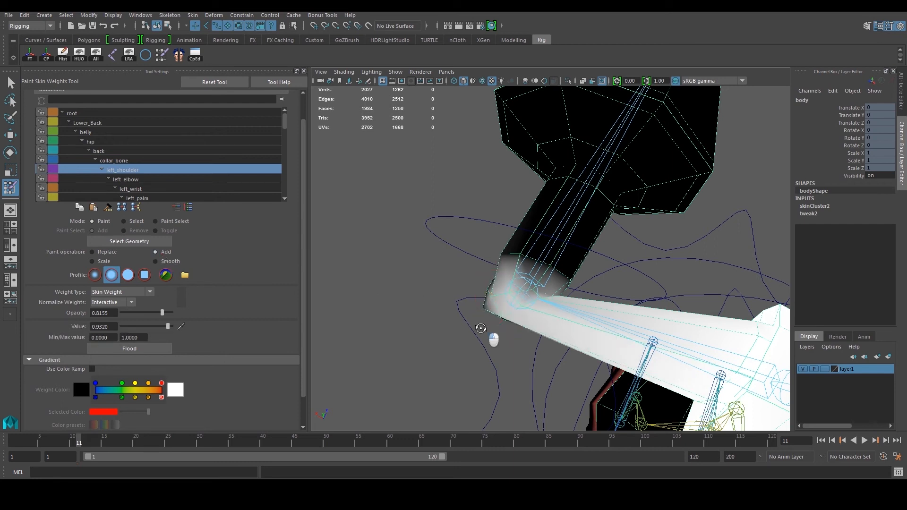
alt+drag(481, 328, 528, 303)
mouse_move(558, 338)
alt+mouse_down()
mouse_move(577, 290)
mouse_move(631, 303)
mouse_move(600, 253)
mouse_move(576, 327)
mouse_move(467, 366)
mouse_move(517, 230)
mouse_move(522, 246)
alt+mouse_up()
scroll(523, 253, up, 5)
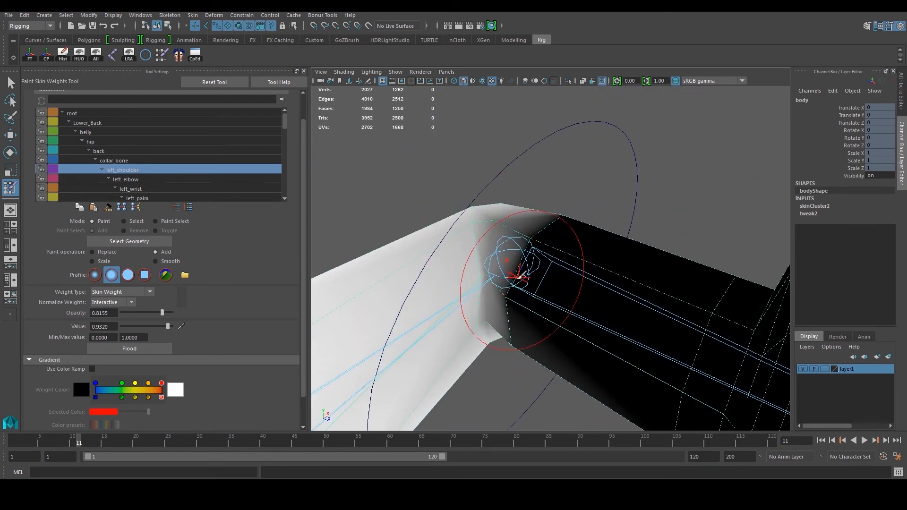
drag(526, 279, 488, 292)
key(ctrl+z)
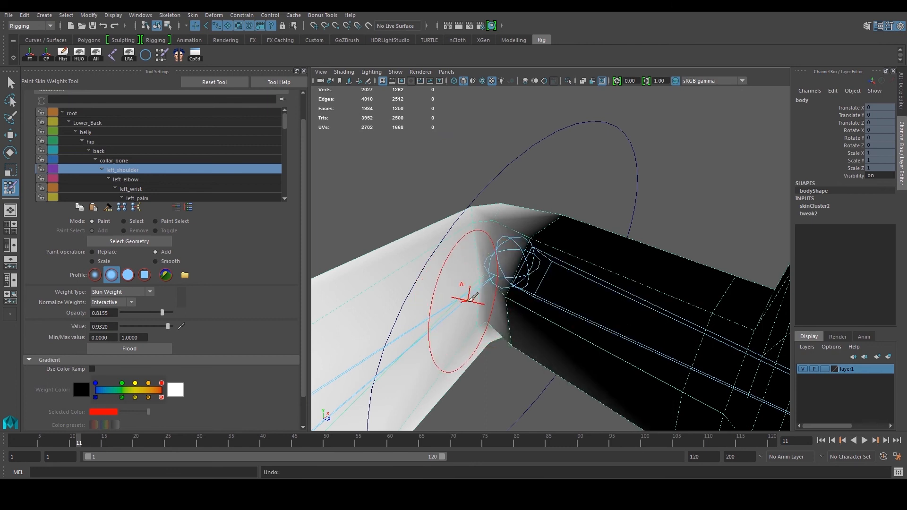
- Smooth the left_shoulder influence's weights around the bent elbow at frame 11, working from several sides
mouse_move(474, 297)
alt+mouse_down()
mouse_move(466, 304)
mouse_move(492, 278)
mouse_move(472, 324)
mouse_move(490, 357)
mouse_move(472, 364)
mouse_move(461, 338)
mouse_move(487, 279)
mouse_move(504, 275)
alt+mouse_up()
scroll(460, 338, down, 5)
scroll(546, 324, up, 6)
click(155, 262)
drag(532, 312, 529, 306)
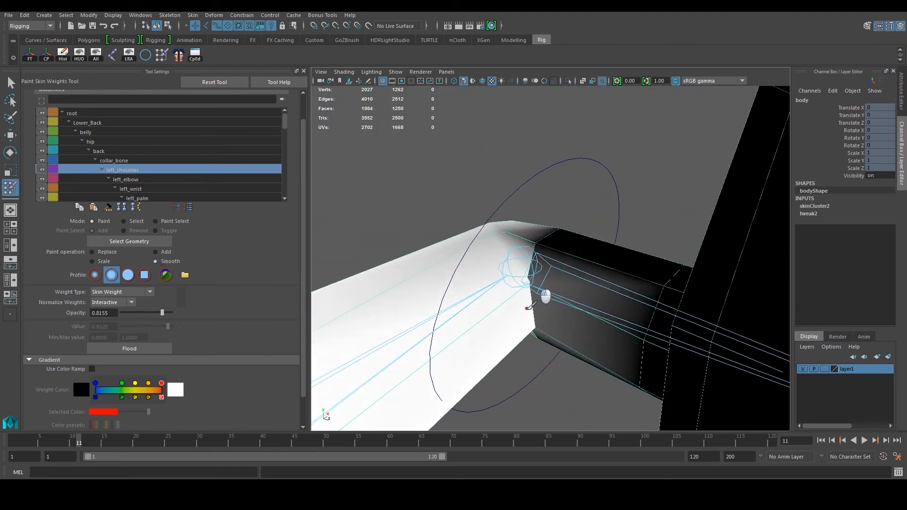
alt+drag(536, 307, 534, 339)
alt+drag(537, 294, 573, 260)
alt+drag(463, 269, 601, 253)
alt+right_drag(601, 253, 610, 249)
alt+drag(609, 249, 595, 234)
alt+right_drag(596, 233, 595, 243)
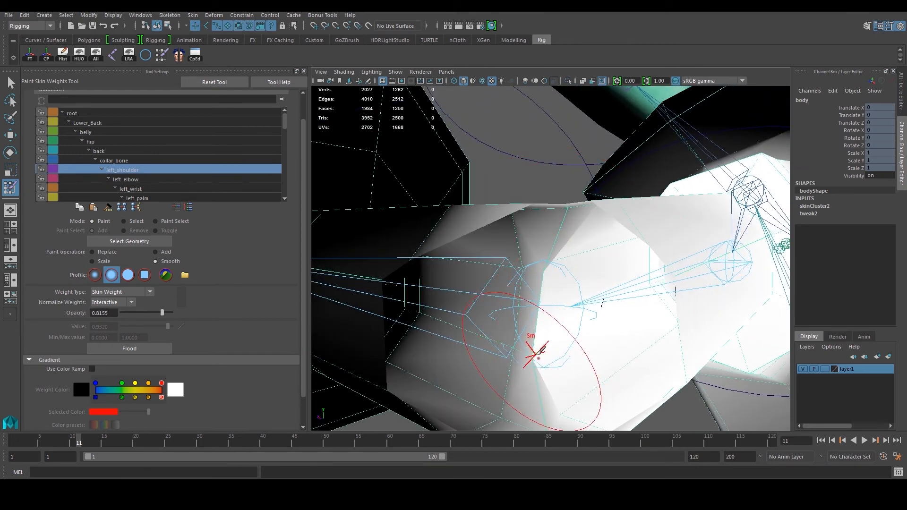
alt+drag(525, 330, 581, 316)
- Examine the elbow's deformation at frames 8 and 20 from several sides
drag(76, 444, 58, 442)
alt+drag(573, 308, 577, 319)
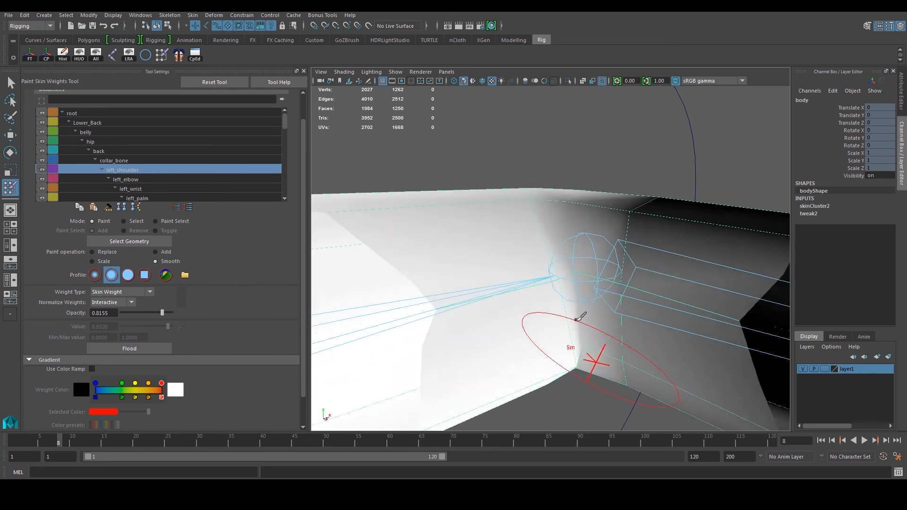
mouse_move(569, 353)
alt+mouse_down()
mouse_move(560, 359)
mouse_move(555, 316)
mouse_move(470, 368)
mouse_move(441, 362)
alt+mouse_up()
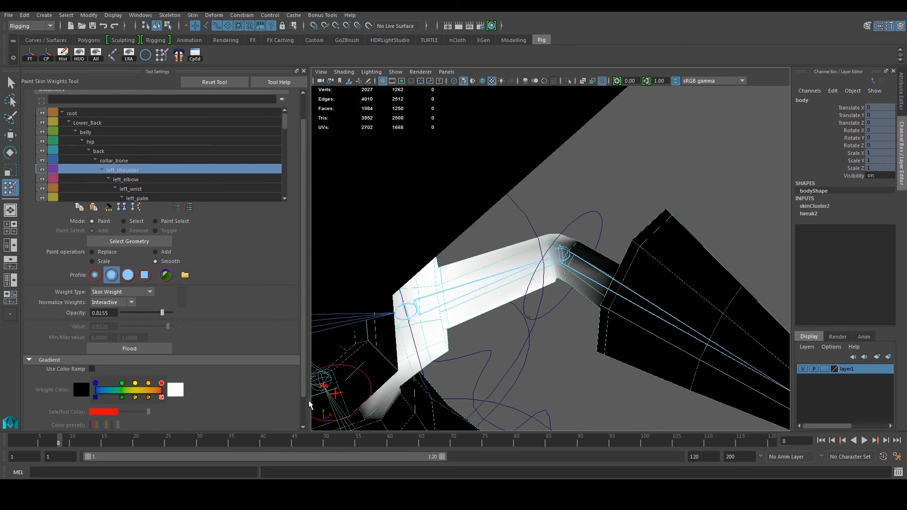
click(142, 440)
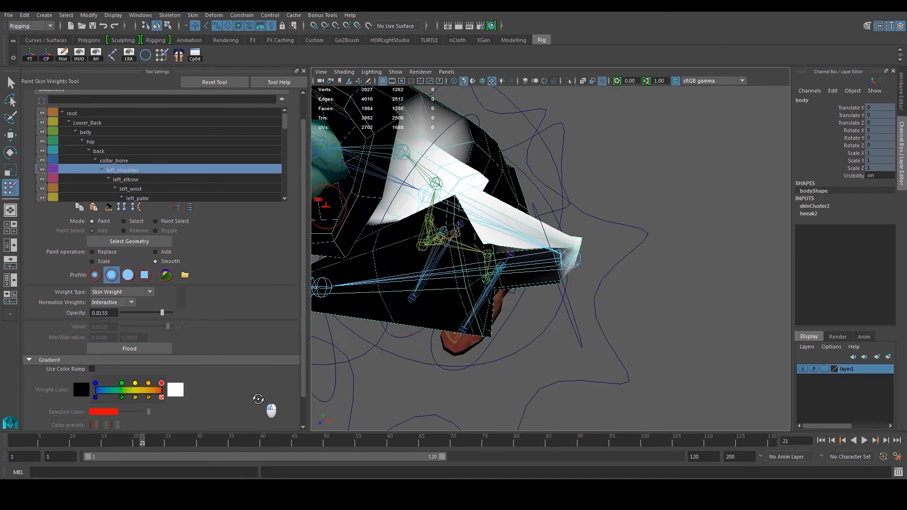
mouse_move(135, 440)
mouse_down()
mouse_move(125, 442)
mouse_move(137, 444)
mouse_up()
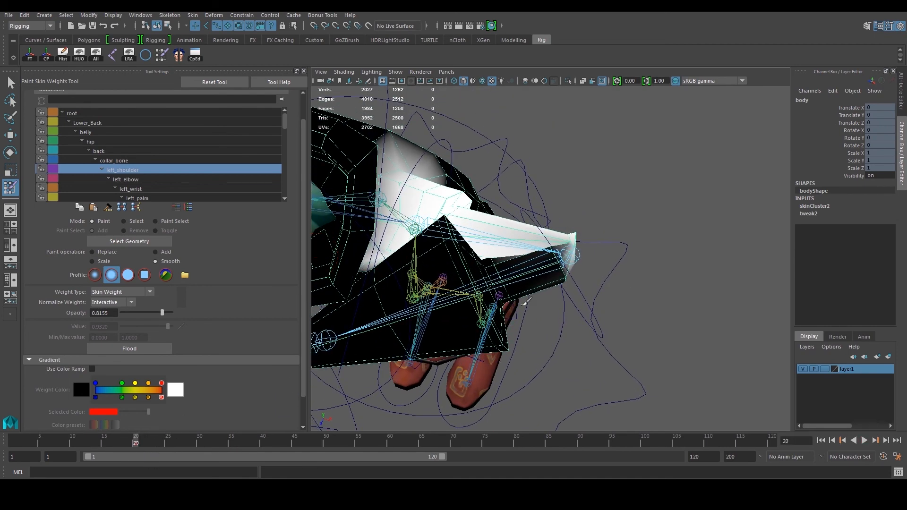
alt+drag(526, 307, 476, 260)
alt+right_drag(476, 259, 557, 290)
mouse_move(557, 290)
alt+mouse_down()
mouse_move(526, 335)
mouse_move(541, 292)
mouse_move(569, 369)
mouse_move(486, 312)
mouse_move(539, 301)
alt+mouse_up()
alt+drag(517, 343, 551, 242)
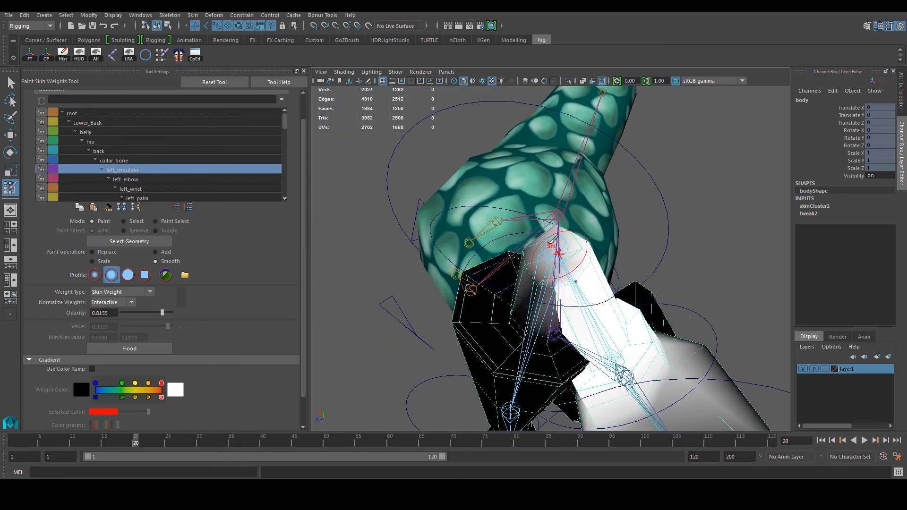
- Hide the joints in the viewport and inspect the tightly bent elbow at frame 20
click(395, 71)
click(438, 217)
alt+drag(544, 265, 533, 282)
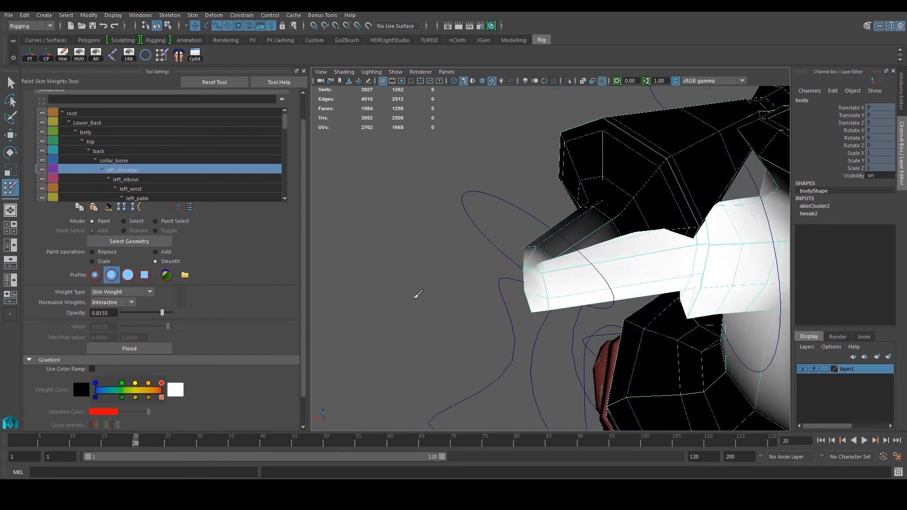
mouse_move(529, 282)
alt+mouse_down()
mouse_move(551, 299)
mouse_move(567, 219)
mouse_move(637, 265)
mouse_move(583, 255)
mouse_move(574, 262)
alt+mouse_up()
- Return to frame 1, leave weight painting, and delete all of the right_elbow_CTRL control's keys
drag(142, 443, 1, 440)
key(w)
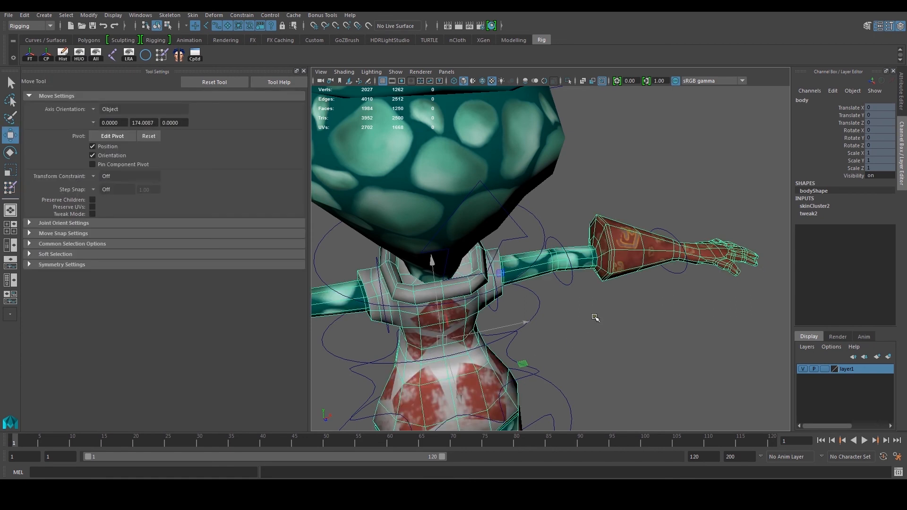
click(563, 279)
click(574, 278)
alt+drag(573, 278, 592, 272)
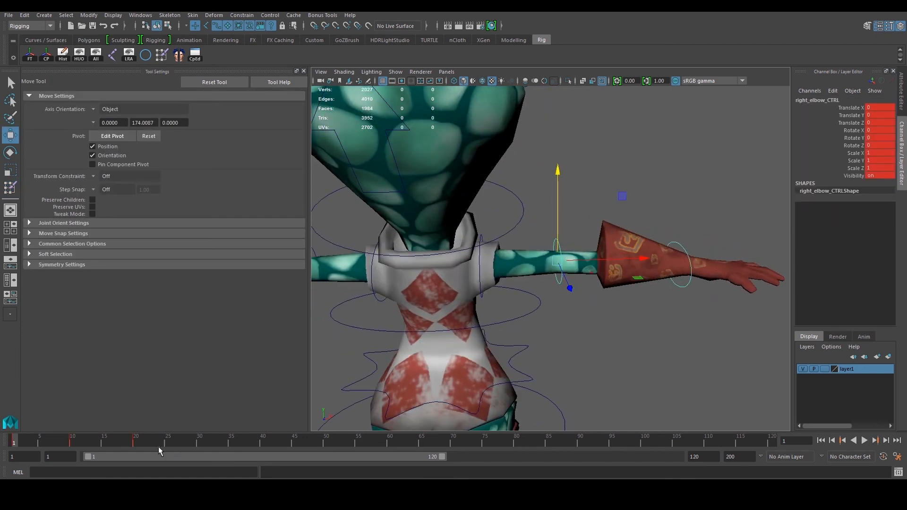
shift+drag(142, 443, 12, 444)
right_click(66, 444)
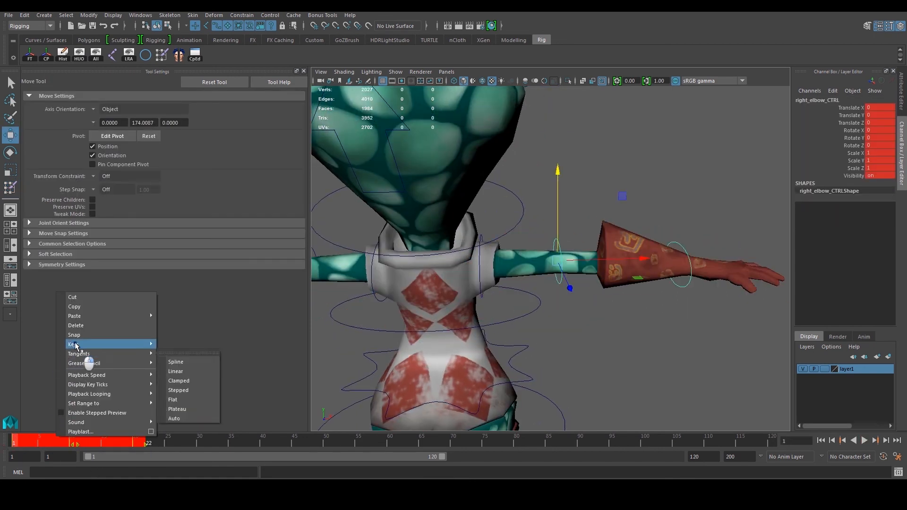
click(94, 329)
alt+drag(404, 296, 386, 293)
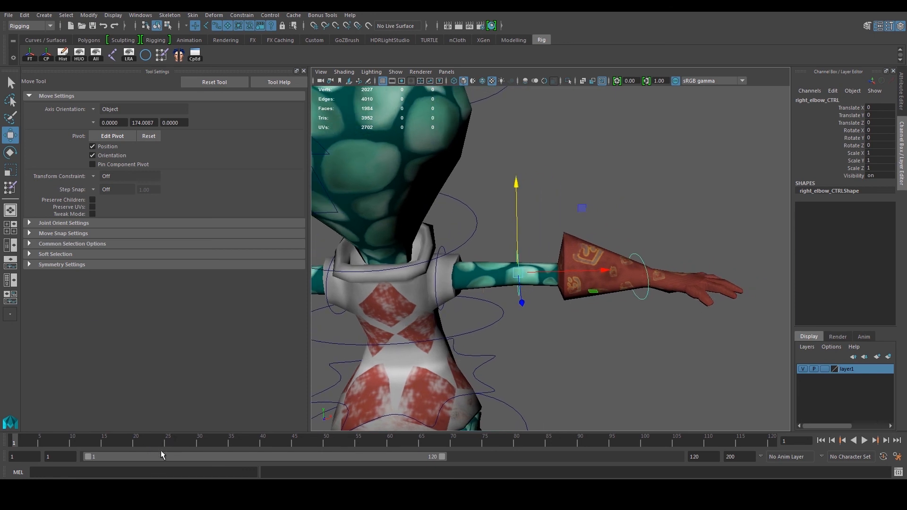
- Key right_elbow_CTRL at frame 1, test bending it both ways about Z, and undo both rotations
key(s)
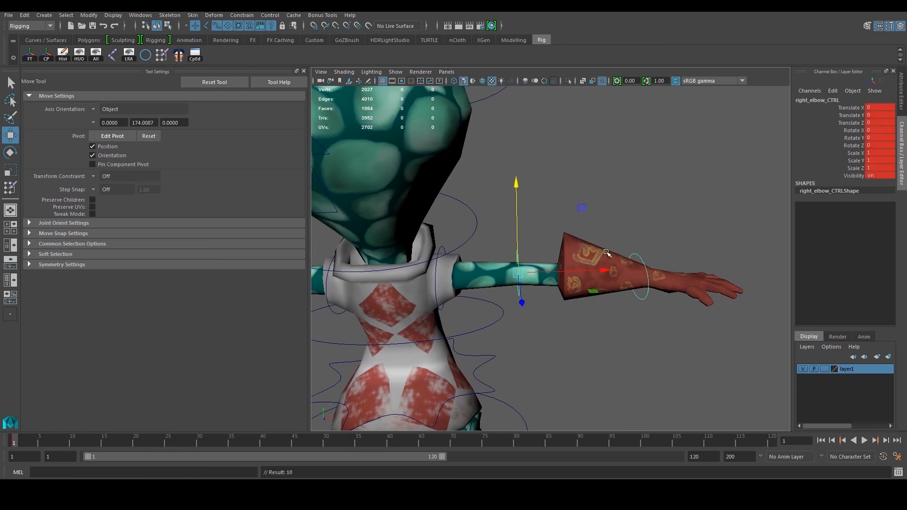
key(e)
drag(569, 200, 623, 288)
alt+middle_drag(623, 287, 644, 265)
alt+right_drag(616, 268, 656, 340)
alt+drag(656, 340, 621, 311)
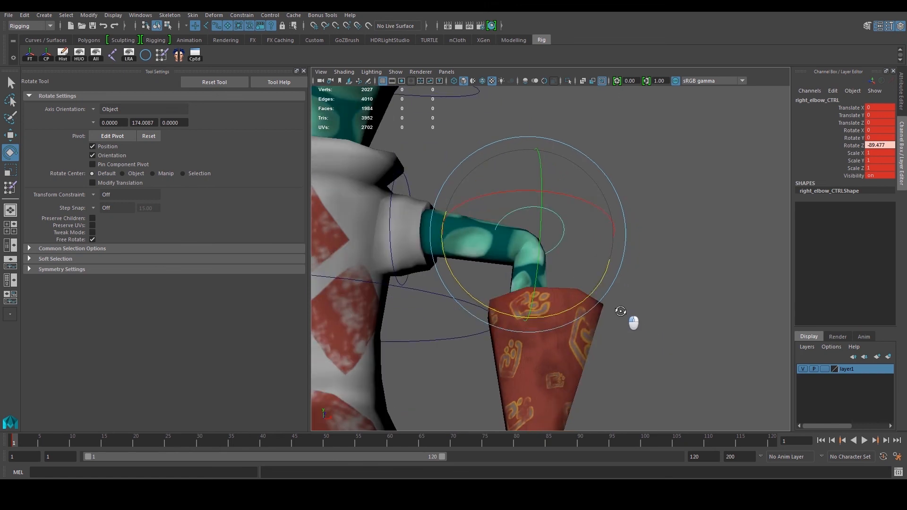
drag(432, 240, 617, 242)
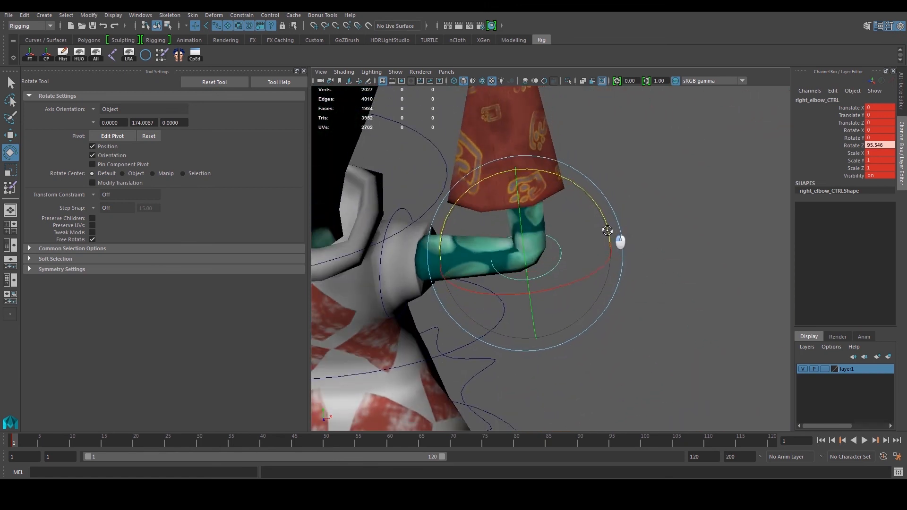
key(ctrl+z)
key(ctrl+z)
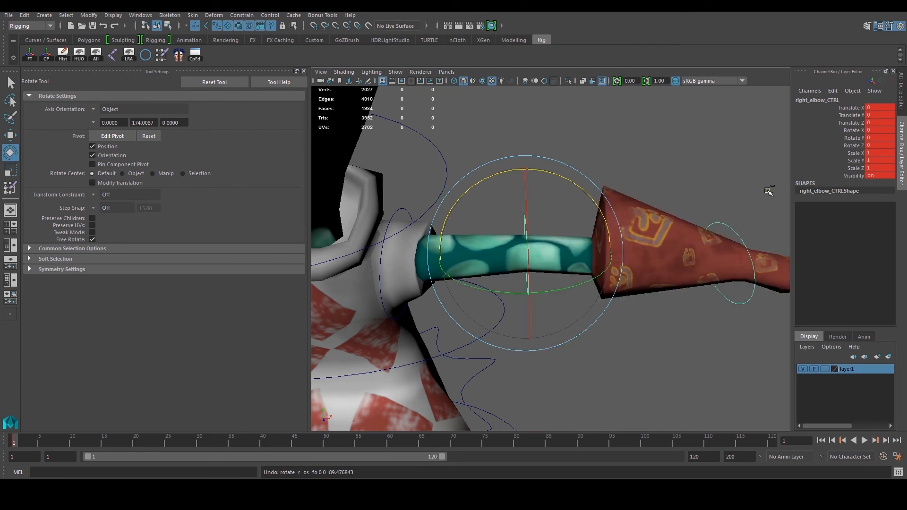
- Delete the elbow control's key at frame 1 and deselect the control
shift+drag(40, 440, 14, 440)
right_click(26, 441)
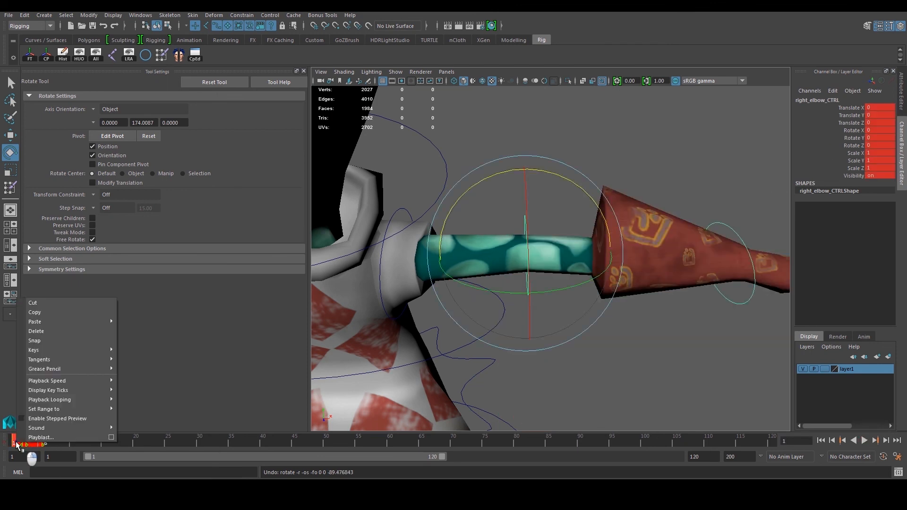
click(40, 333)
click(613, 345)
- Select the right_wrist_CTRL control and key its unrotated pose at frame 1
alt+middle_drag(675, 315, 591, 325)
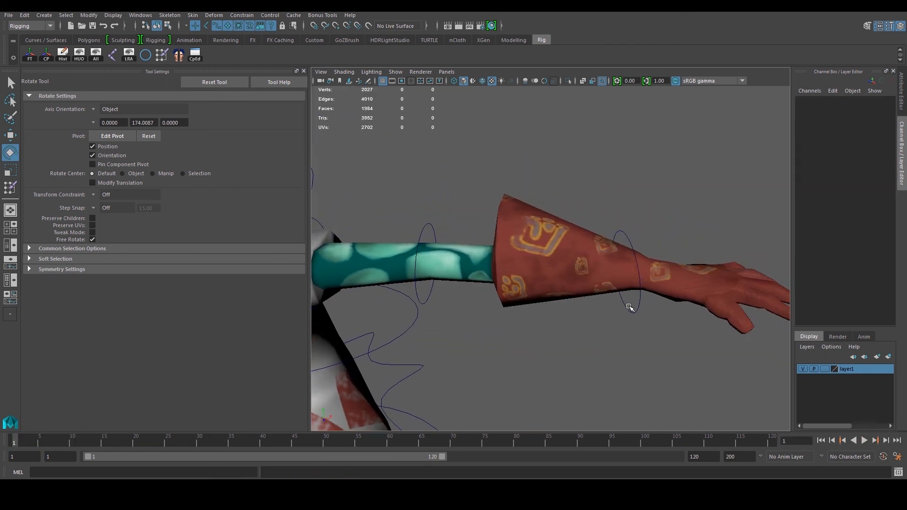
click(636, 311)
alt+middle_drag(644, 314, 590, 325)
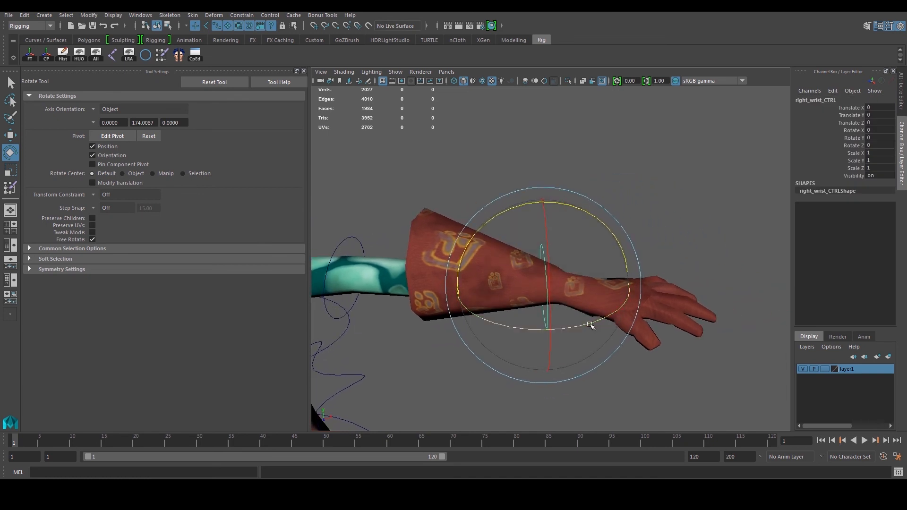
key(s)
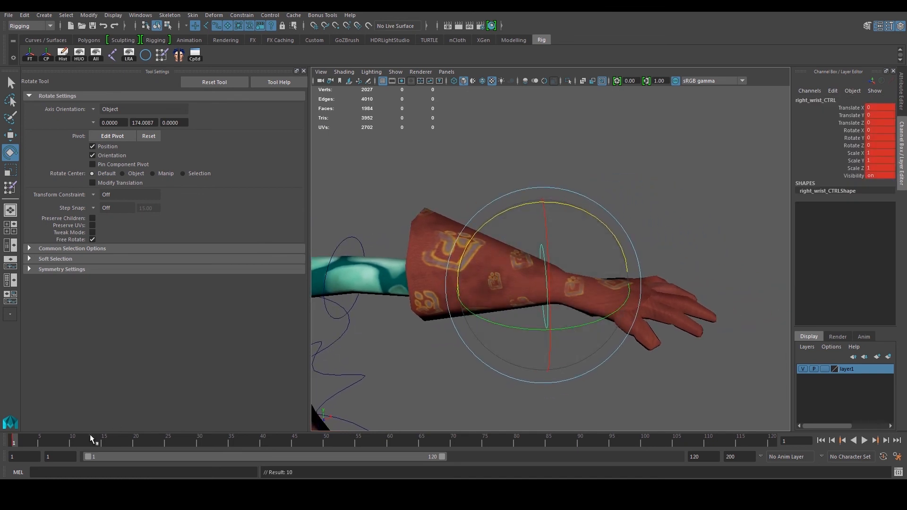
- At frame 10, bend the wrist control upward to about 98° in Z and key it
drag(92, 440, 72, 440)
drag(620, 242, 481, 230)
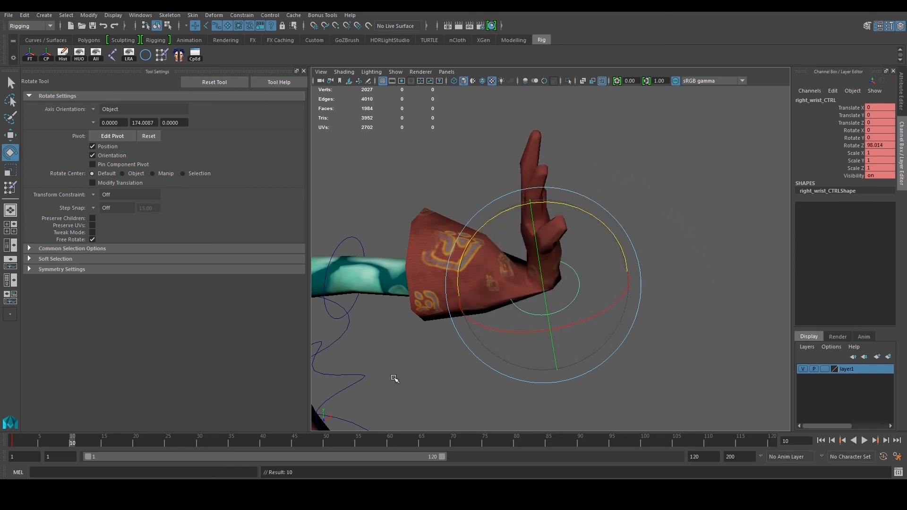
key(s)
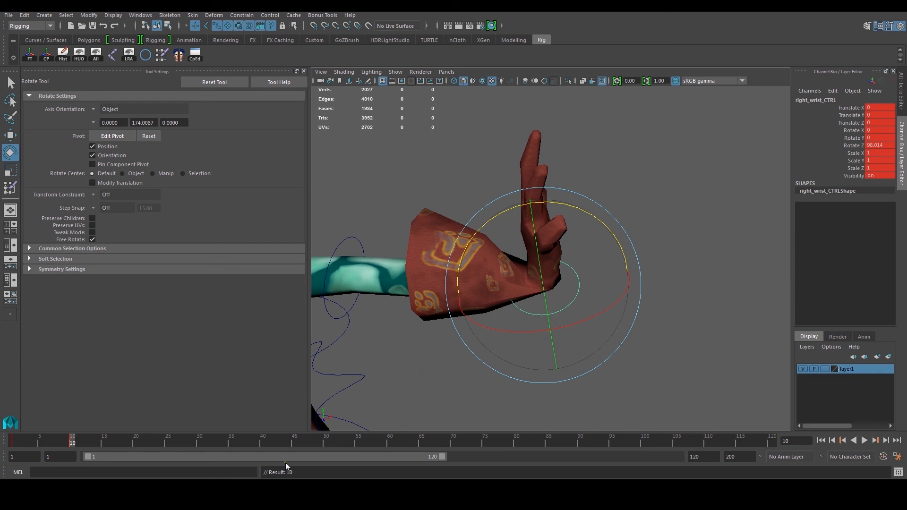
- At frame 20, bend the wrist control down to about -87° in Z, key it, and scrub through the motion
drag(52, 443, 137, 457)
drag(575, 218, 613, 257)
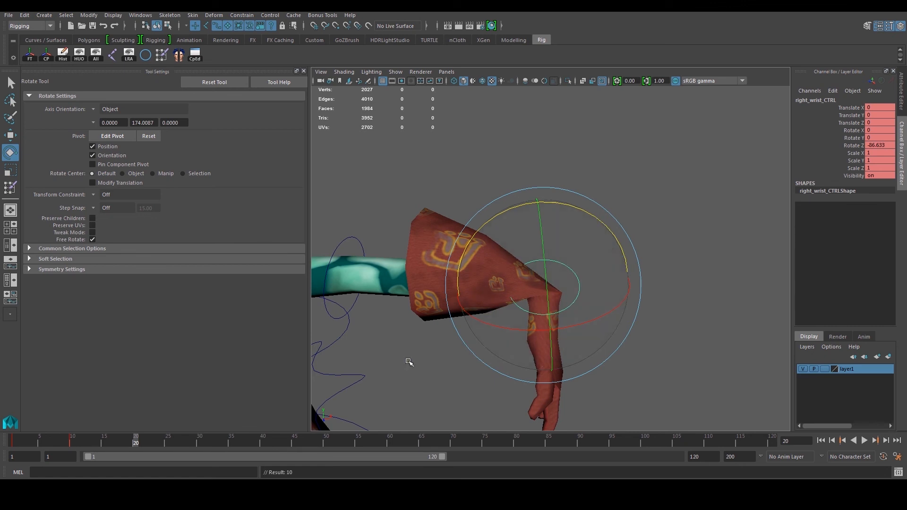
key(s)
click(15, 444)
drag(13, 444, 72, 444)
alt+middle_drag(412, 269, 530, 274)
drag(71, 444, 14, 446)
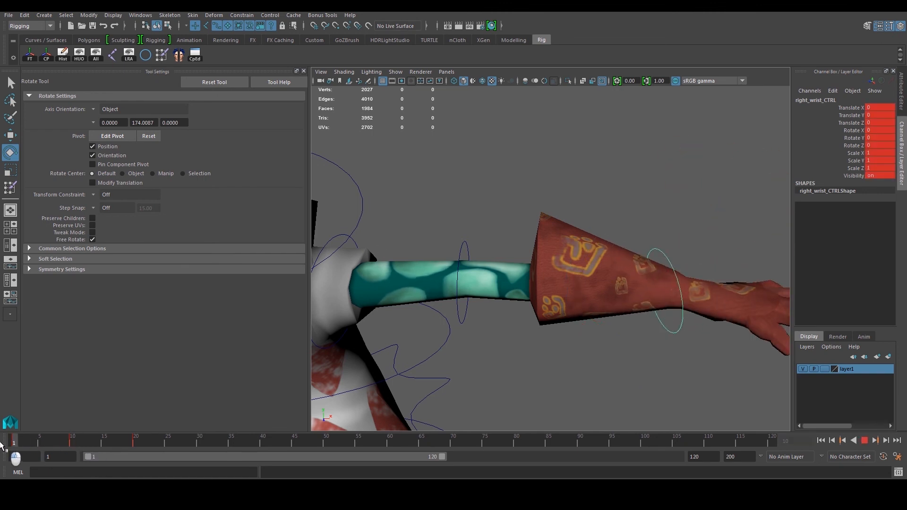
- Switch the body mesh to vertex mode and select the vertices from the chest and shoulder to the elbow
click(379, 295)
right_drag(412, 282, 376, 246)
scroll(376, 246, down, 5)
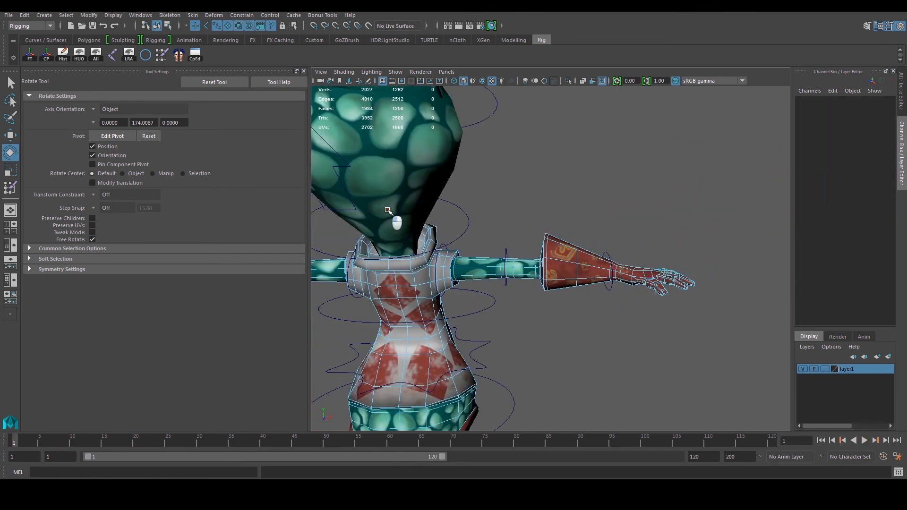
drag(519, 313, 523, 310)
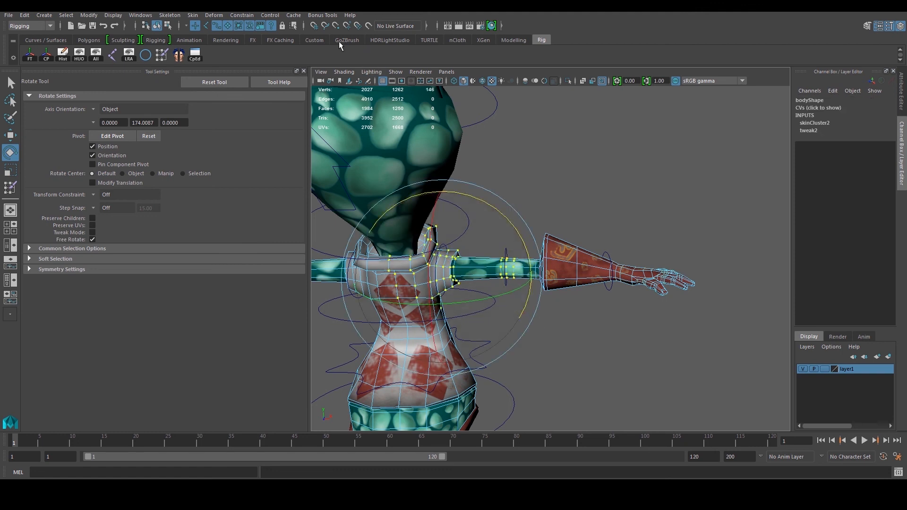
- Set the left_wrist smooth skin weight to 0 for all selected vertices in the Component Editor
click(194, 56)
click(496, 220)
scroll(478, 320, down, 15)
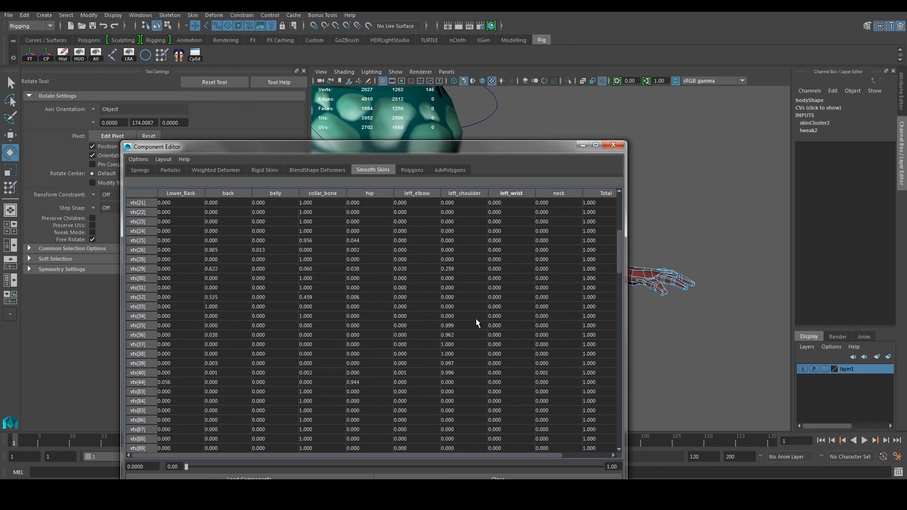
shift+click(506, 447)
text(0)
key(Return)
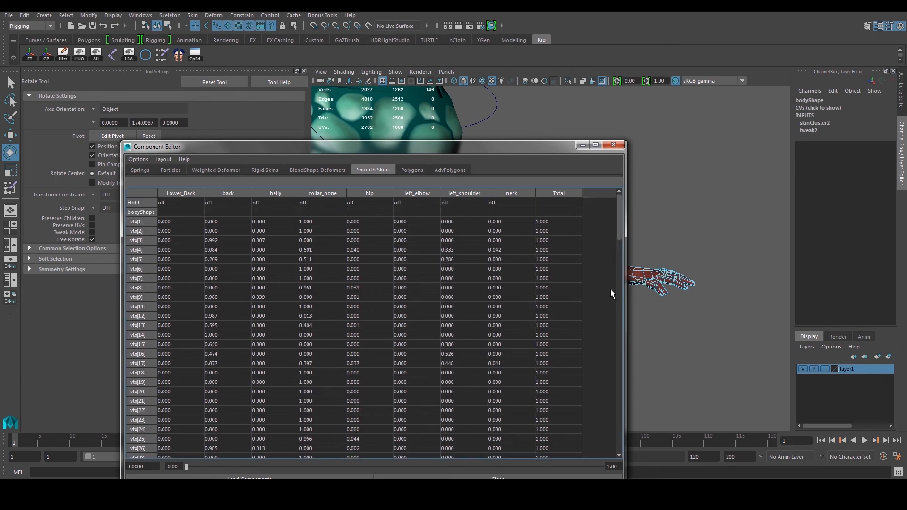
- Close the Component Editor, return to object mode, and scrub the wrist bend to check its deformation up close
click(613, 144)
right_drag(508, 246, 562, 243)
drag(21, 444, 91, 444)
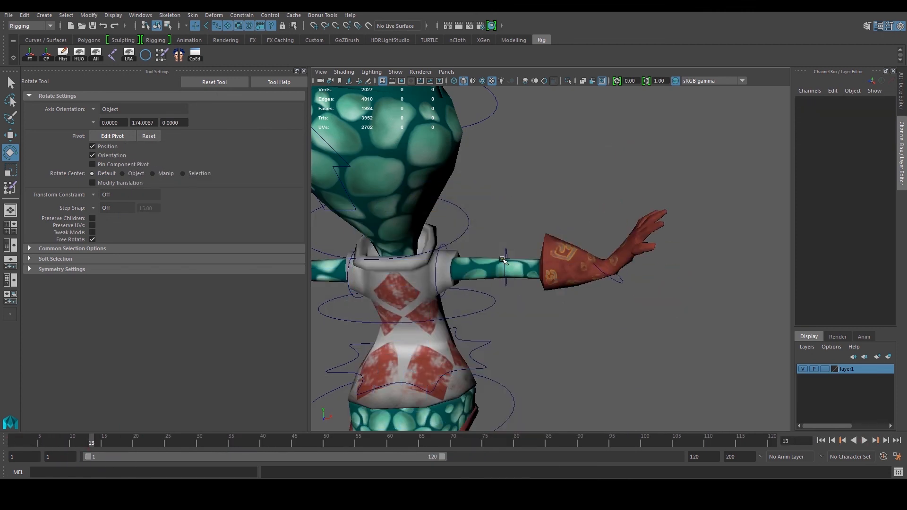
scroll(503, 260, up, 2)
scroll(545, 303, up, 3)
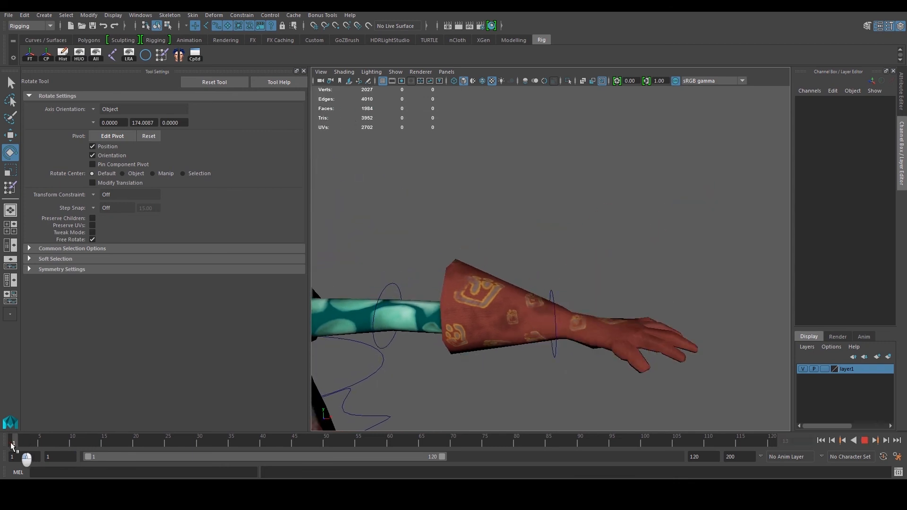